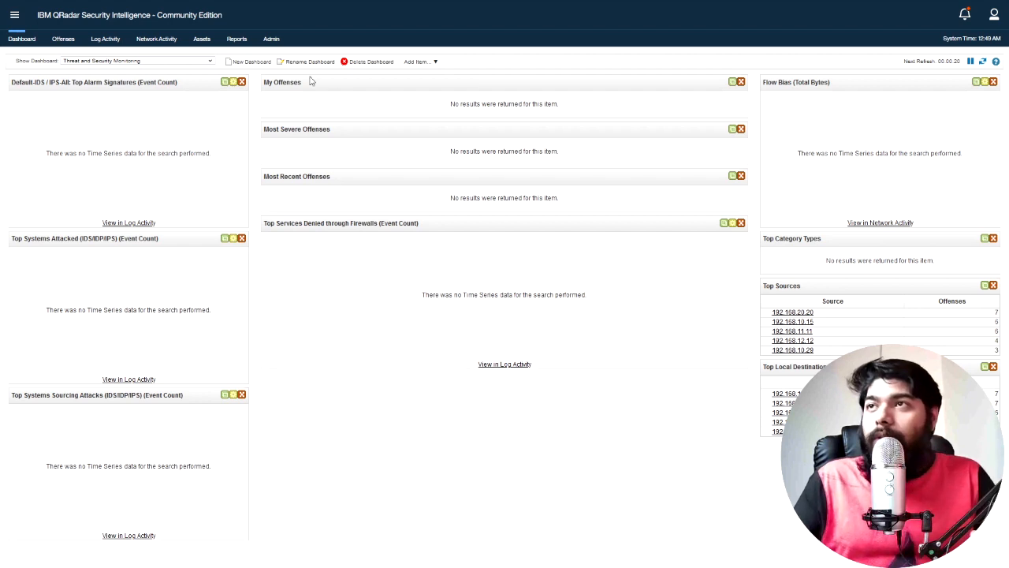
Review the list of configured log sources in the administration settings, then close it
{"action": "left_click", "coordinate": [271, 38]}
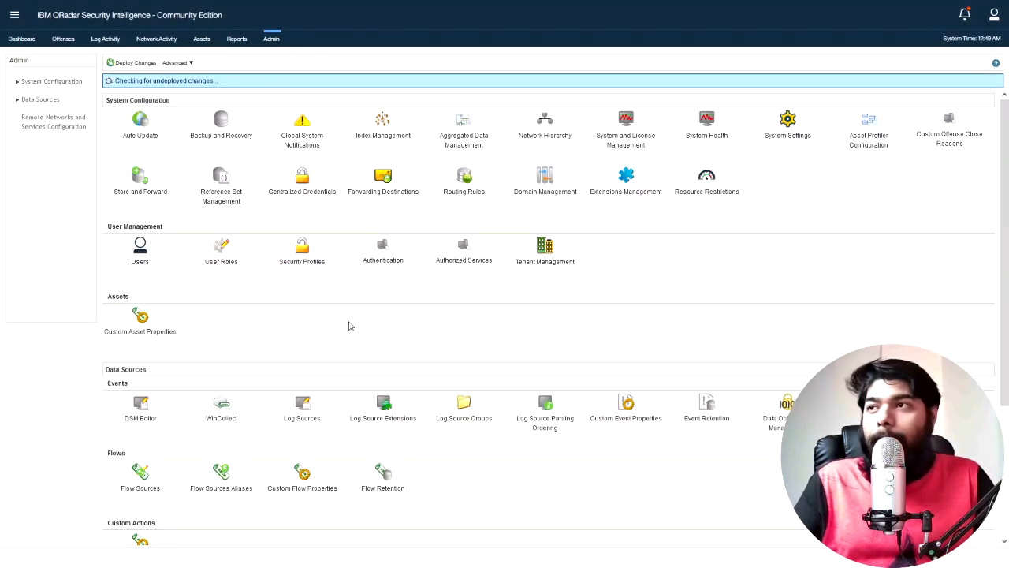
{"action": "left_click", "coordinate": [303, 411]}
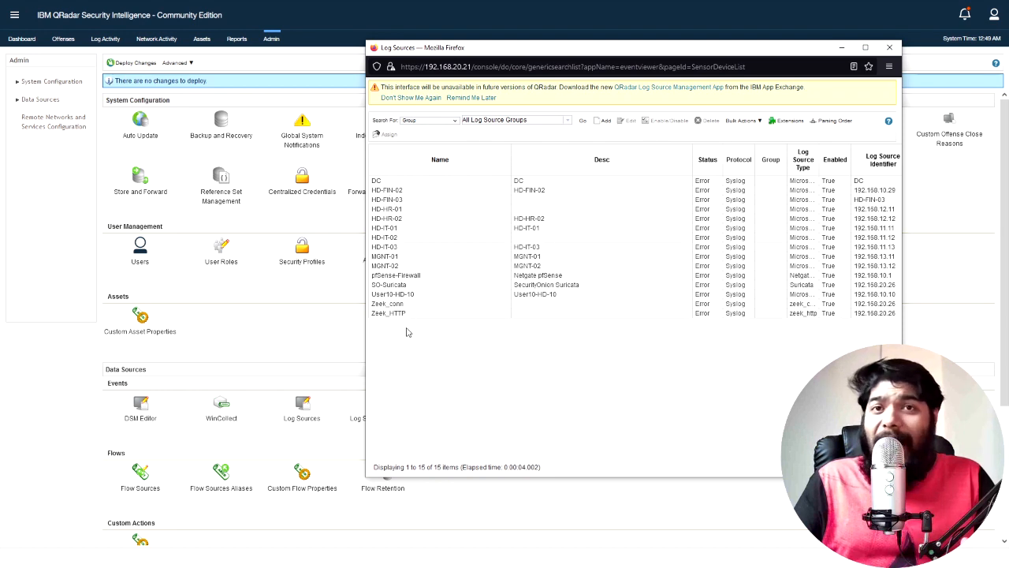
{"action": "left_click", "coordinate": [400, 182]}
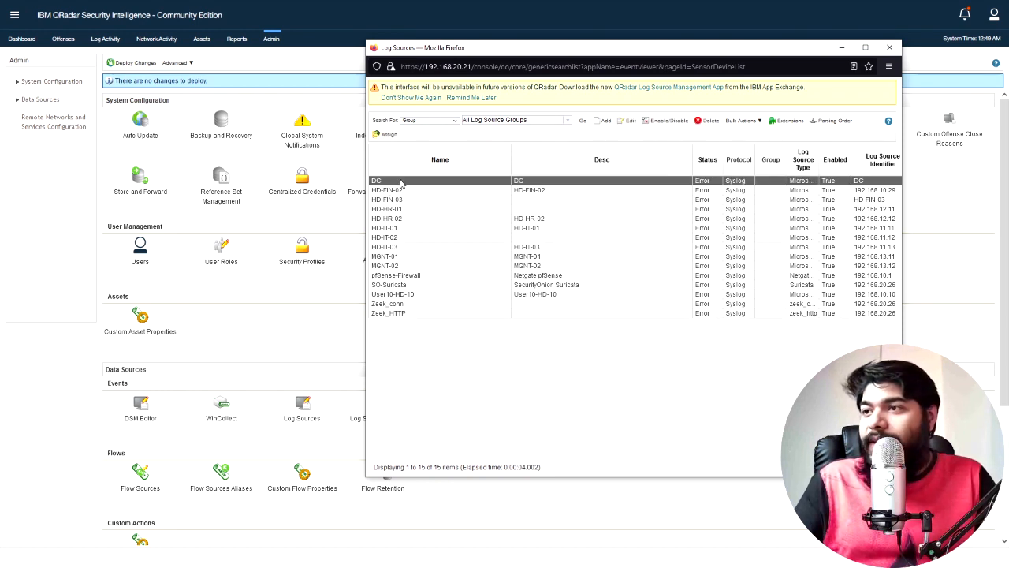
{"action": "left_click_drag", "start_coordinate": [424, 468], "coordinate": [457, 470]}
{"action": "left_click", "coordinate": [415, 373]}
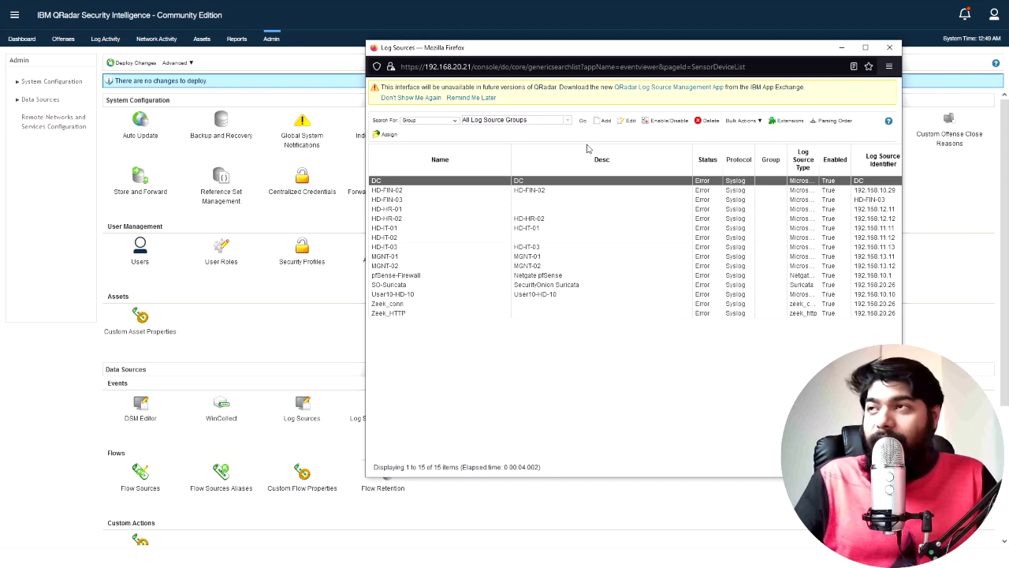
{"action": "left_click", "coordinate": [890, 48]}
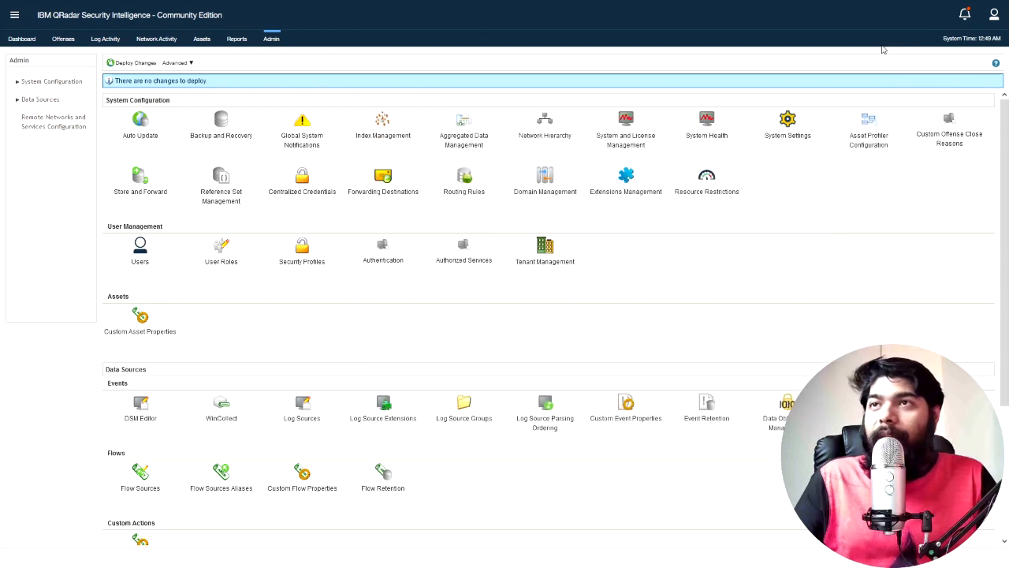
Edit the current log activity search to use a specific interval with start day 1/1/2020, and run it
{"action": "left_click", "coordinate": [107, 39]}
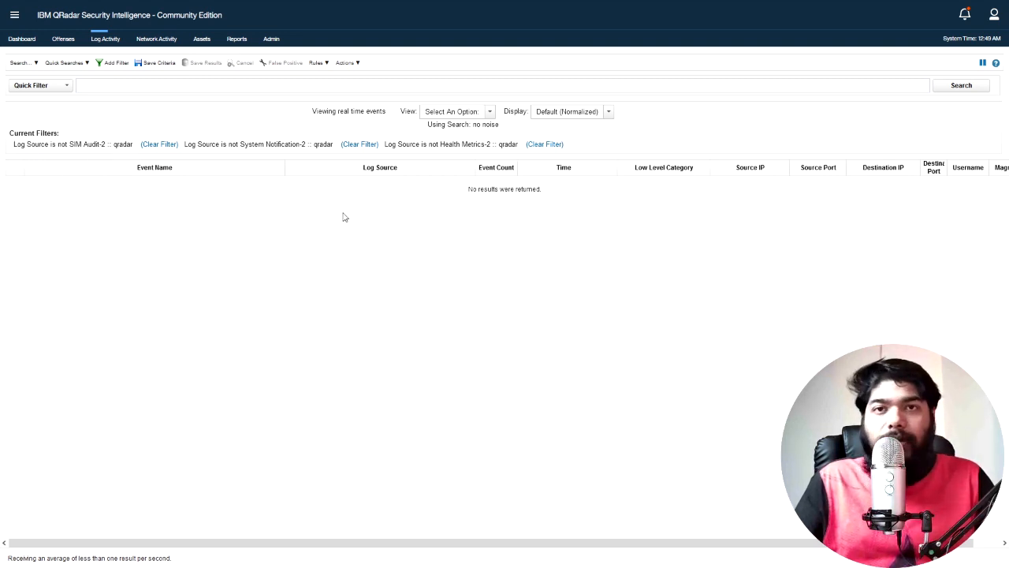
{"action": "left_click", "coordinate": [22, 63]}
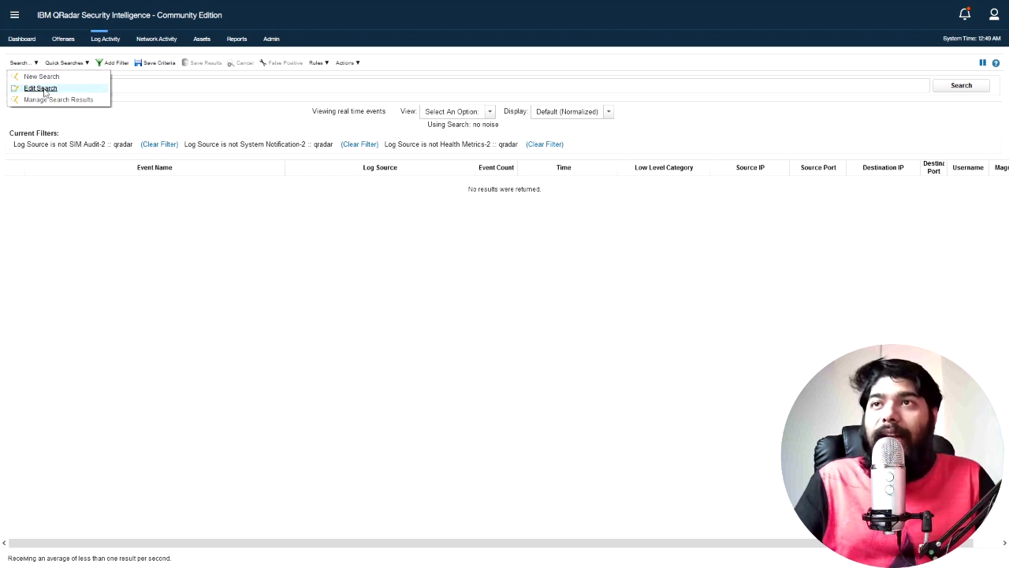
{"action": "left_click", "coordinate": [45, 90]}
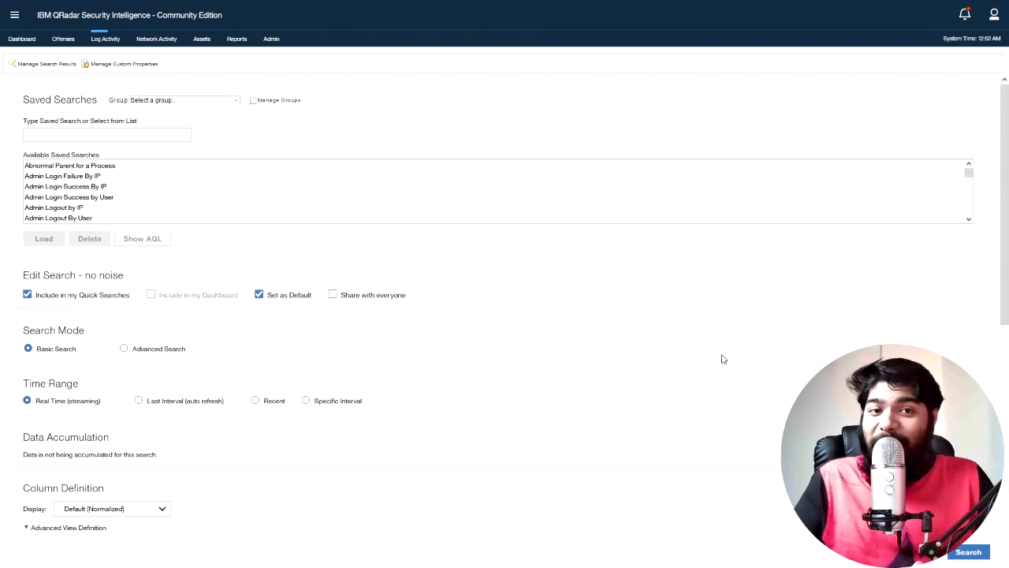
{"action": "left_click_drag", "start_coordinate": [1004, 208], "coordinate": [989, 328]}
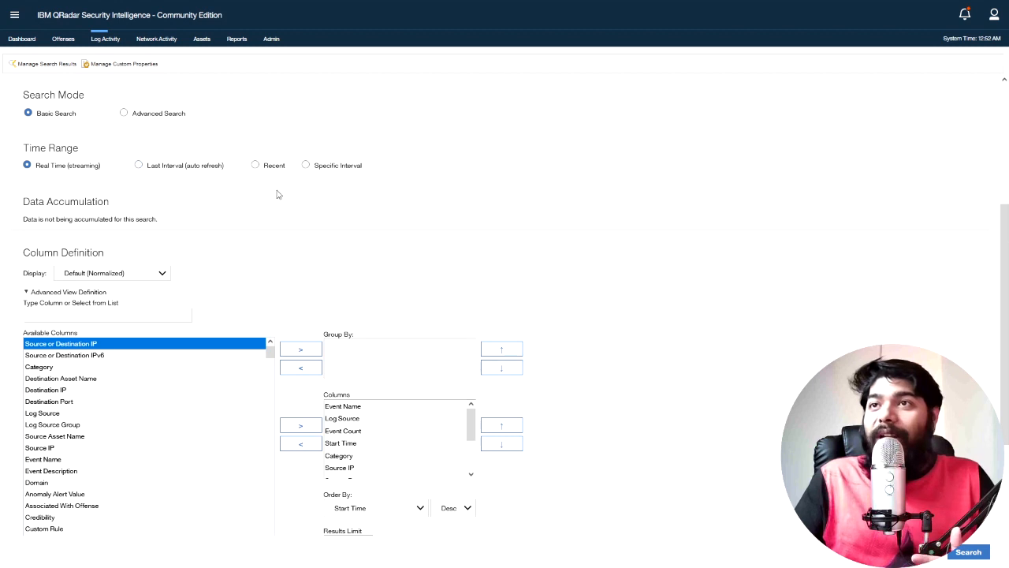
{"action": "left_click", "coordinate": [305, 166]}
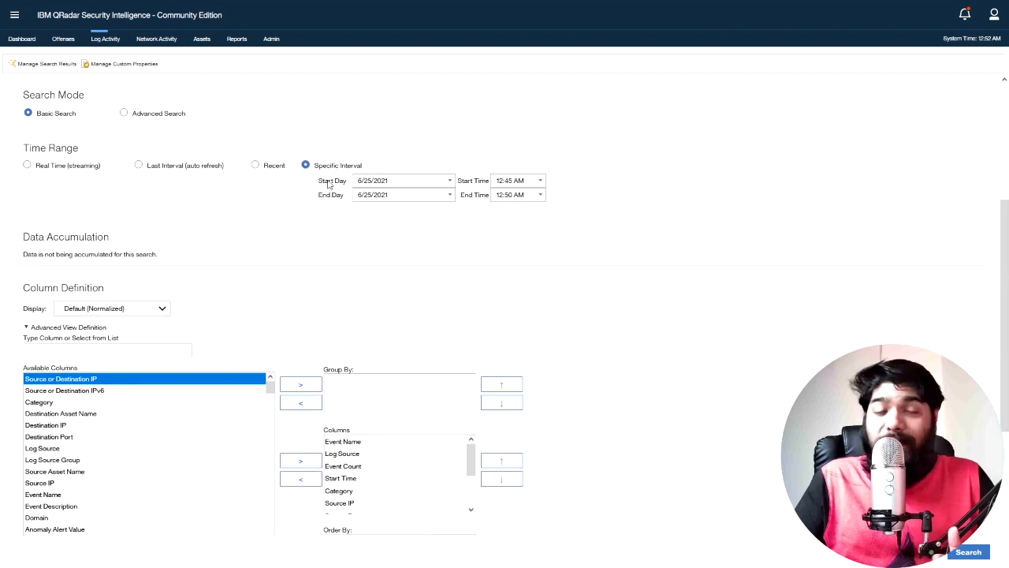
{"action": "left_click", "coordinate": [449, 181]}
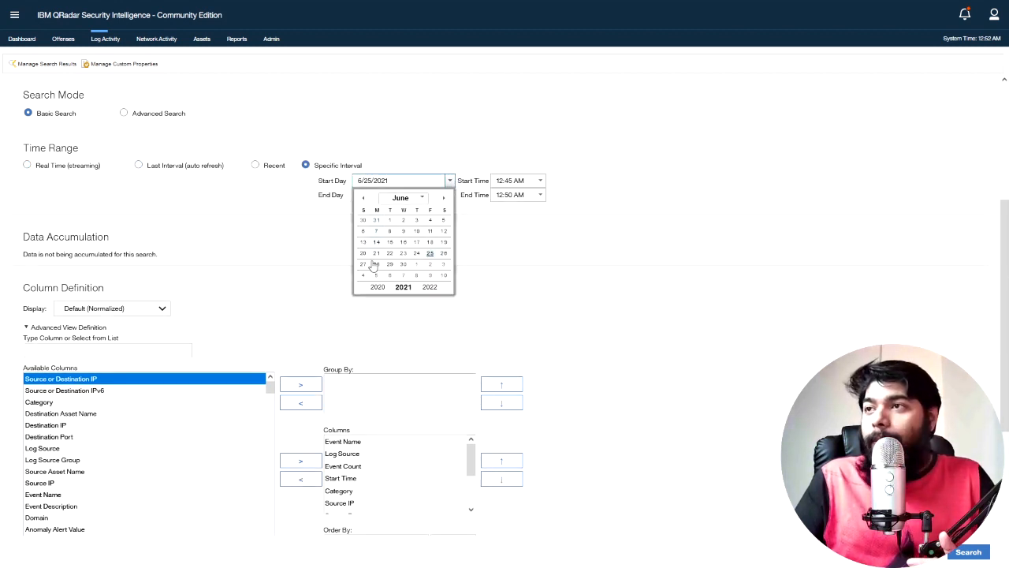
{"action": "left_click", "coordinate": [377, 287]}
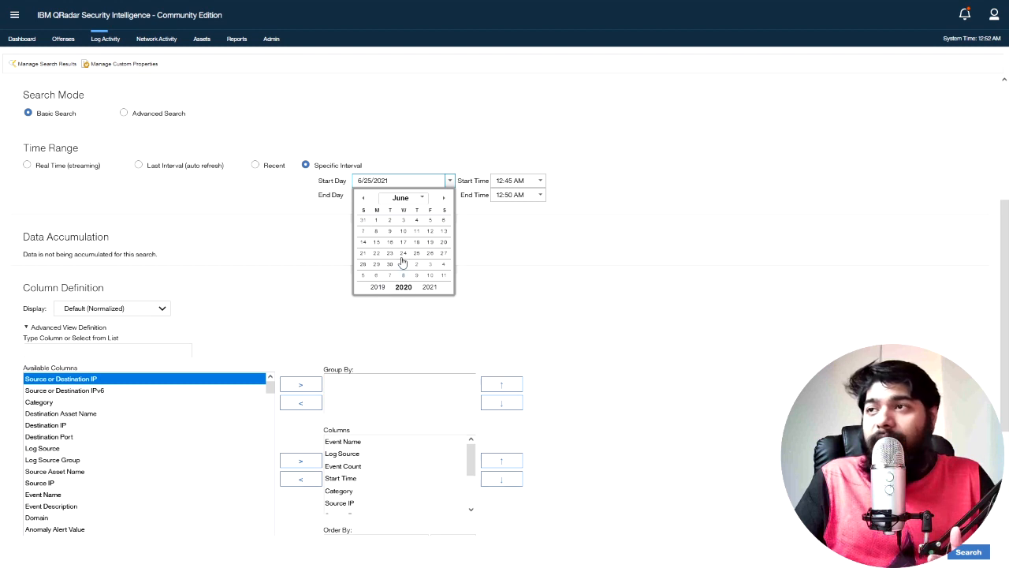
{"action": "left_click", "coordinate": [418, 197]}
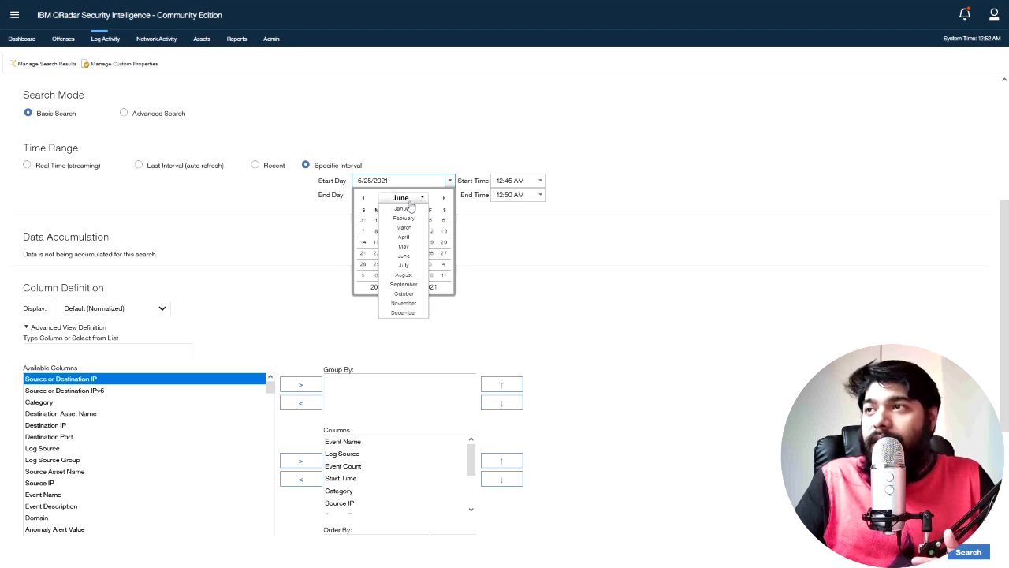
{"action": "left_click", "coordinate": [403, 209]}
{"action": "left_click", "coordinate": [403, 222]}
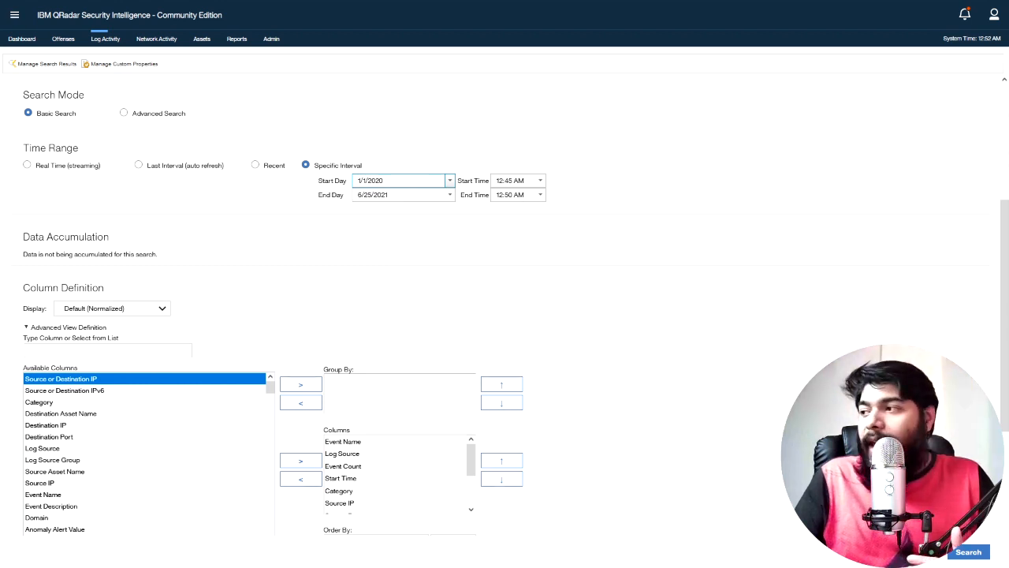
{"action": "left_click", "coordinate": [954, 556]}
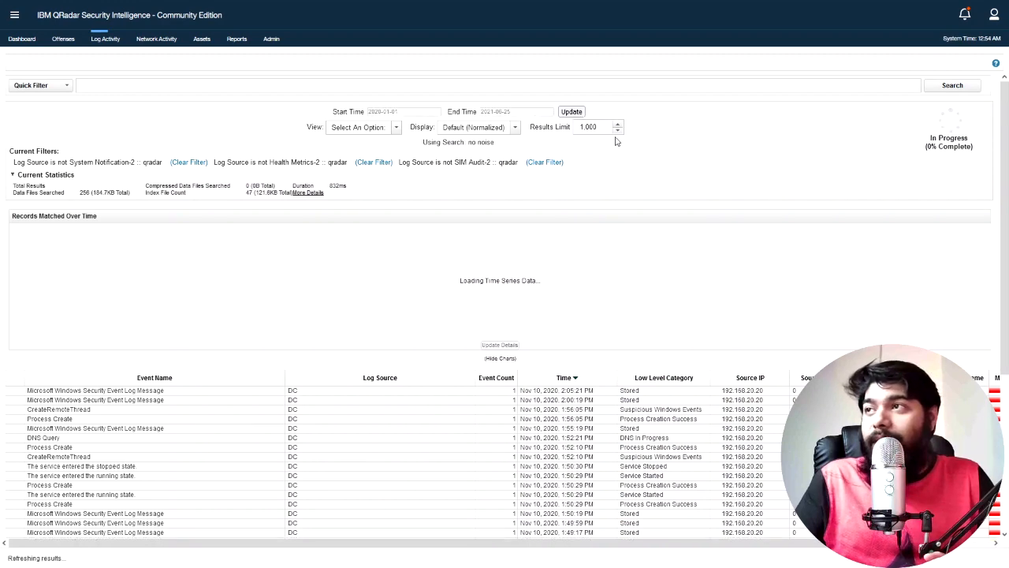
Display the log activity search results grouped by Log Source
{"action": "left_click", "coordinate": [600, 129]}
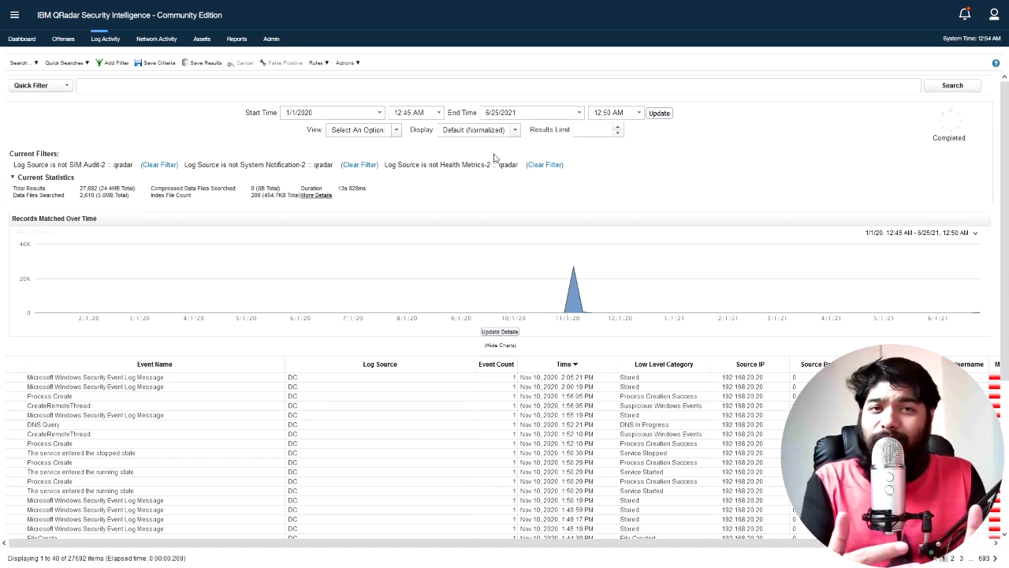
{"action": "left_click", "coordinate": [513, 132]}
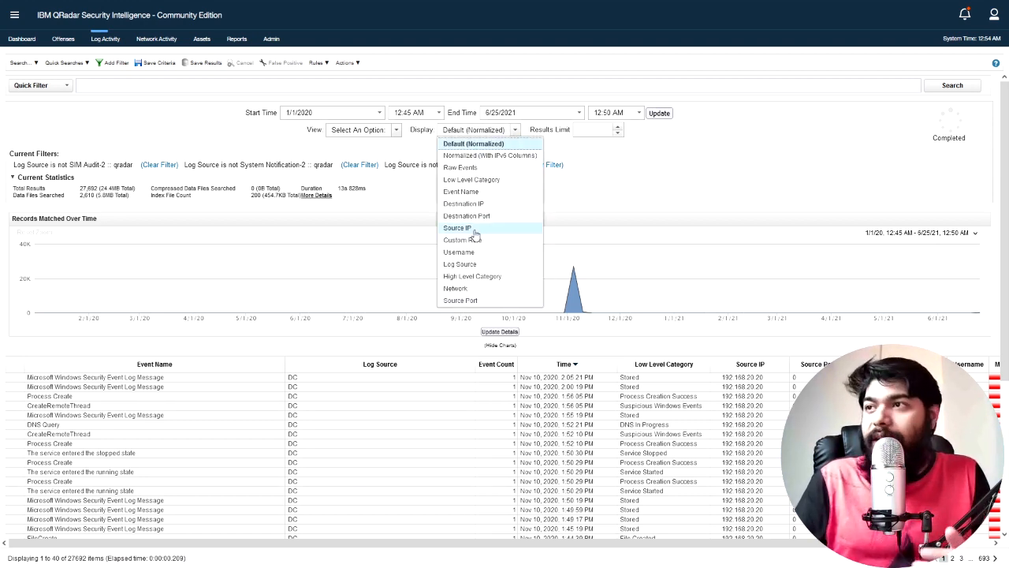
{"action": "left_click", "coordinate": [470, 265]}
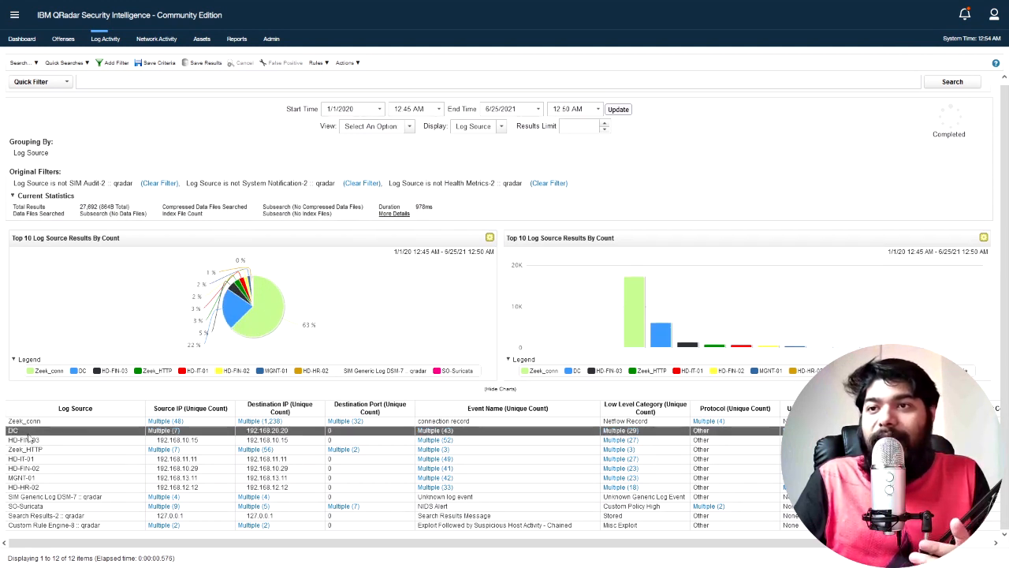
Look over the HD-FIN-03 and HD-IT-01 rows and open the DC log source's event list in a maximized window
{"action": "left_click", "coordinate": [34, 440]}
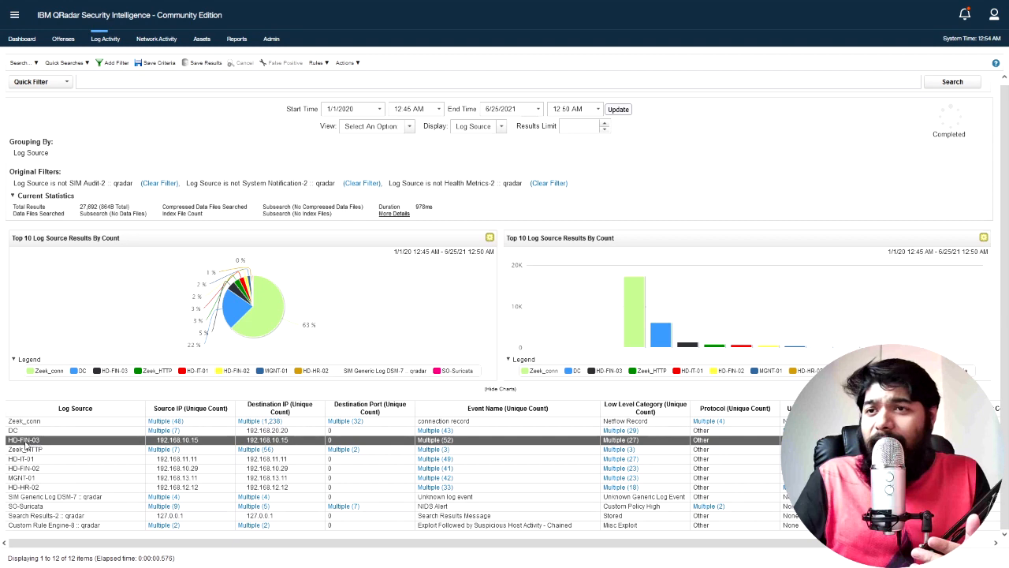
{"action": "left_click", "coordinate": [44, 460]}
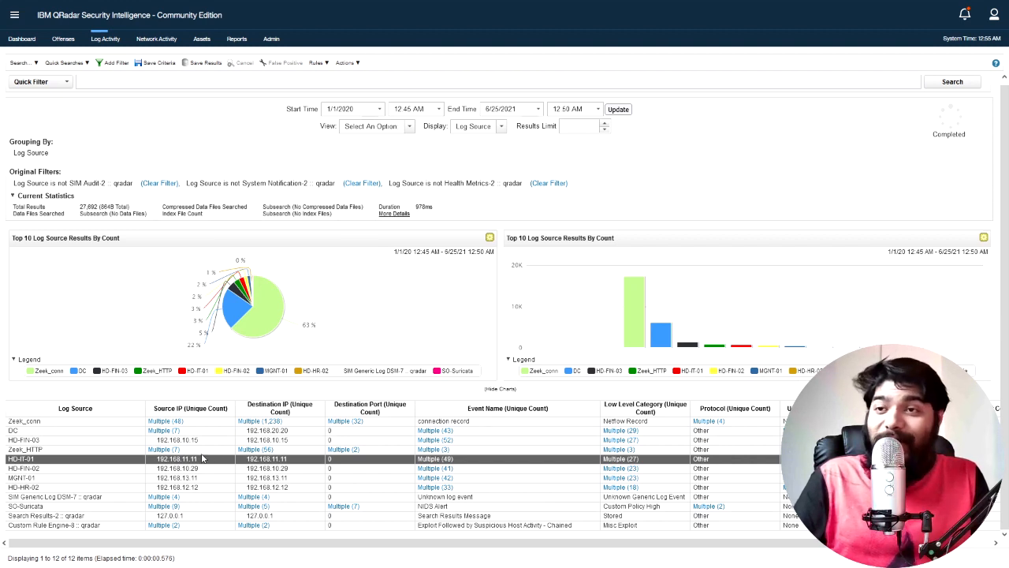
{"action": "left_click", "coordinate": [46, 430]}
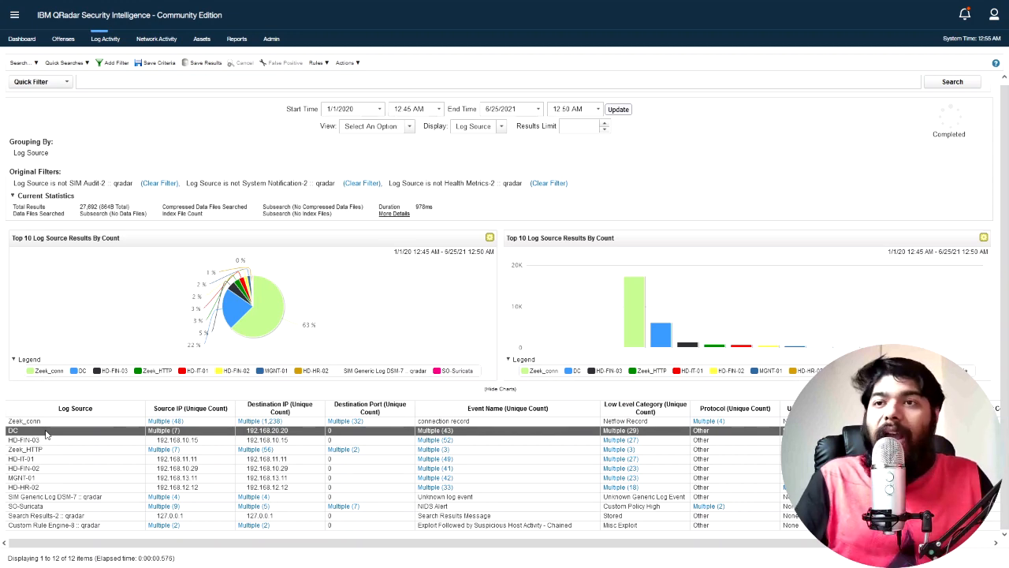
{"action": "double_click", "coordinate": [46, 433]}
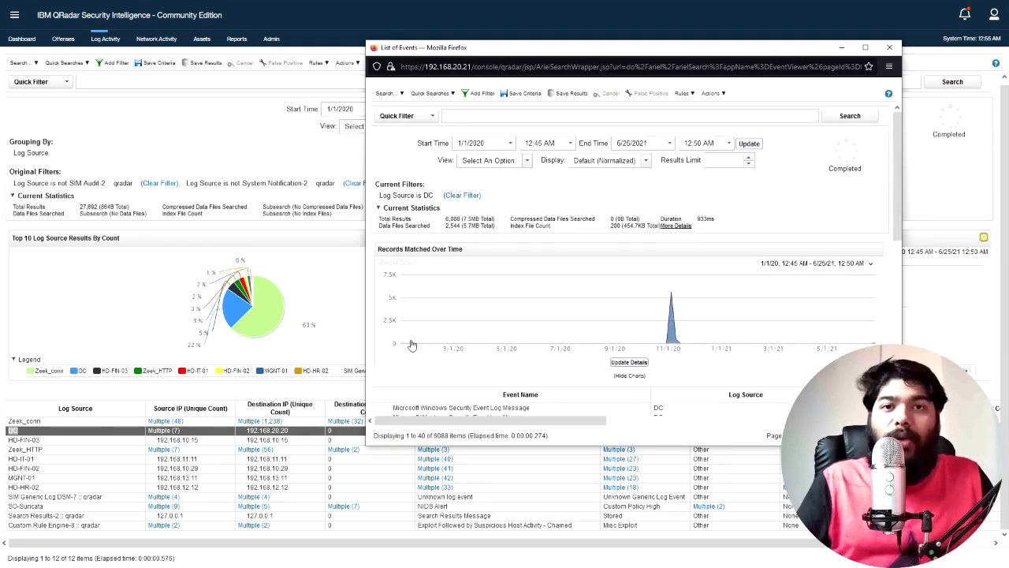
{"action": "left_click", "coordinate": [865, 48]}
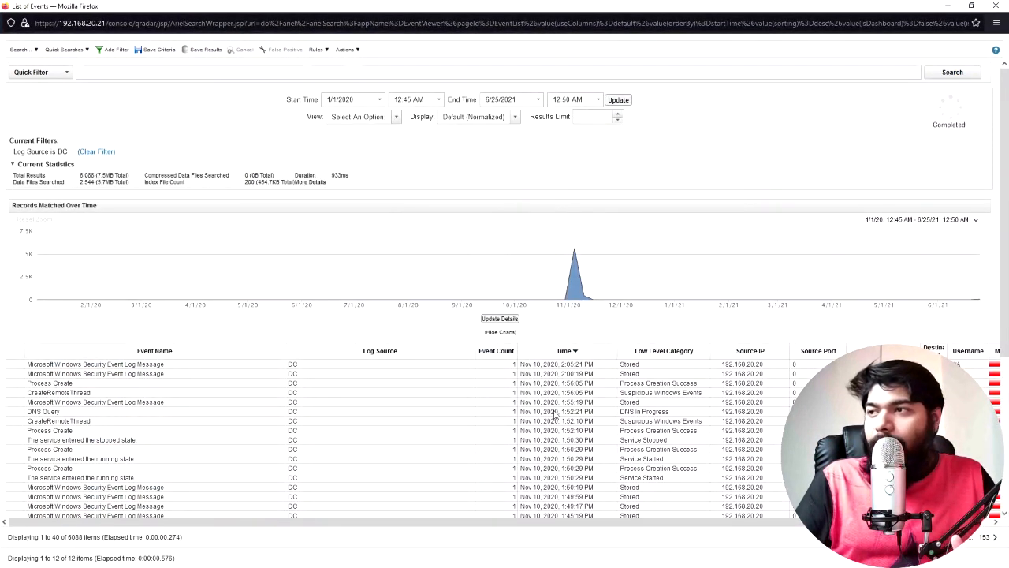
Look through the DC log source's events and display them grouped by Event Name
{"action": "scroll", "coordinate": [400, 457], "scroll_direction": "down", "scroll_amount": 1}
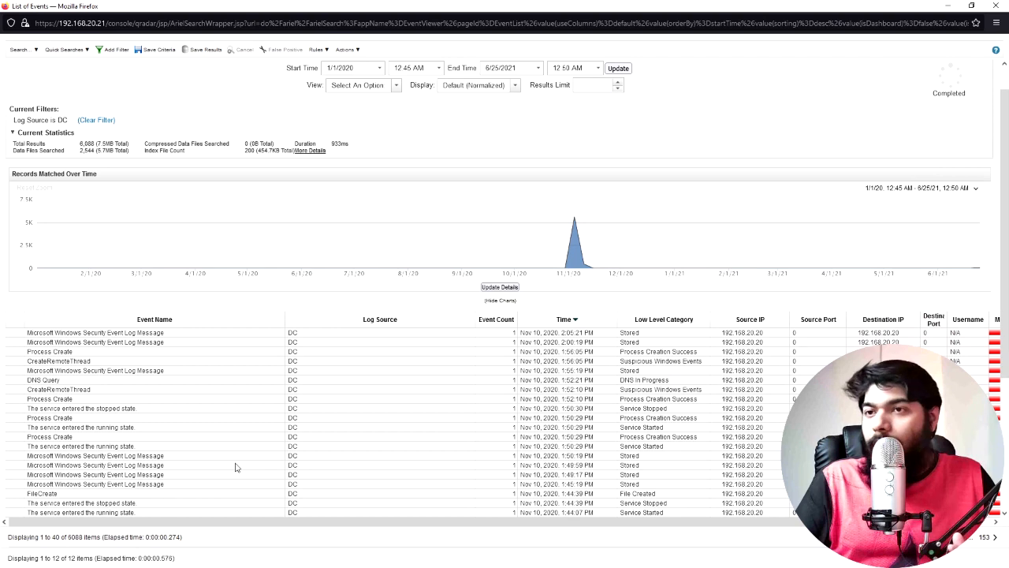
{"action": "scroll", "coordinate": [234, 466], "scroll_direction": "down", "scroll_amount": 1}
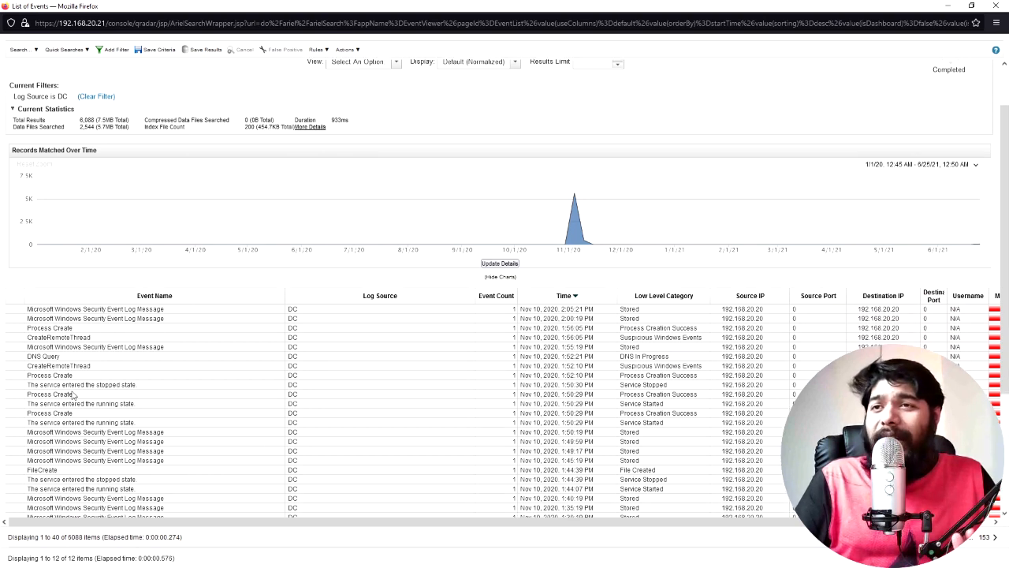
{"action": "scroll", "coordinate": [426, 223], "scroll_direction": "up", "scroll_amount": 4}
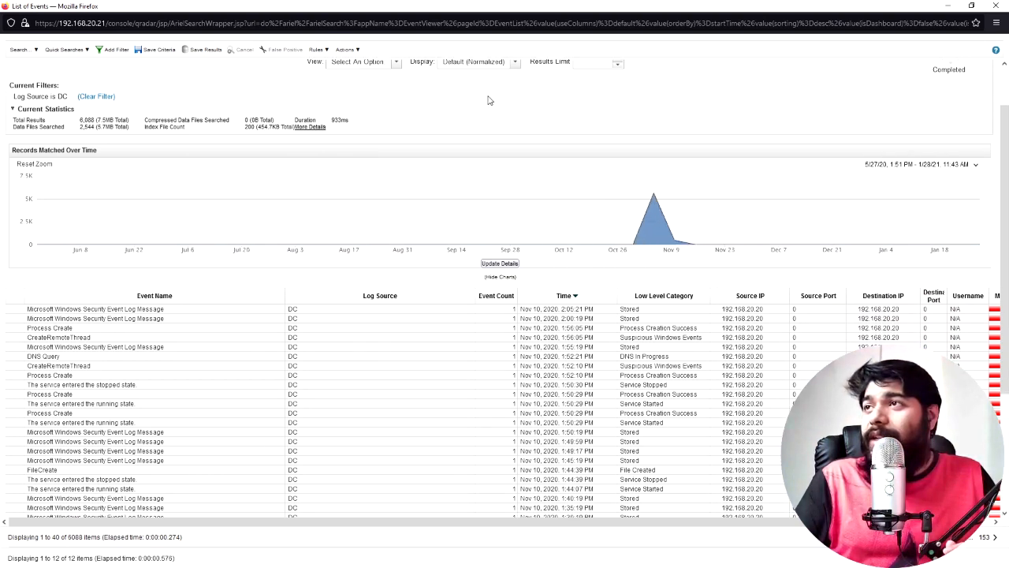
{"action": "scroll", "coordinate": [488, 100], "scroll_direction": "up", "scroll_amount": 1}
{"action": "left_click", "coordinate": [512, 93]}
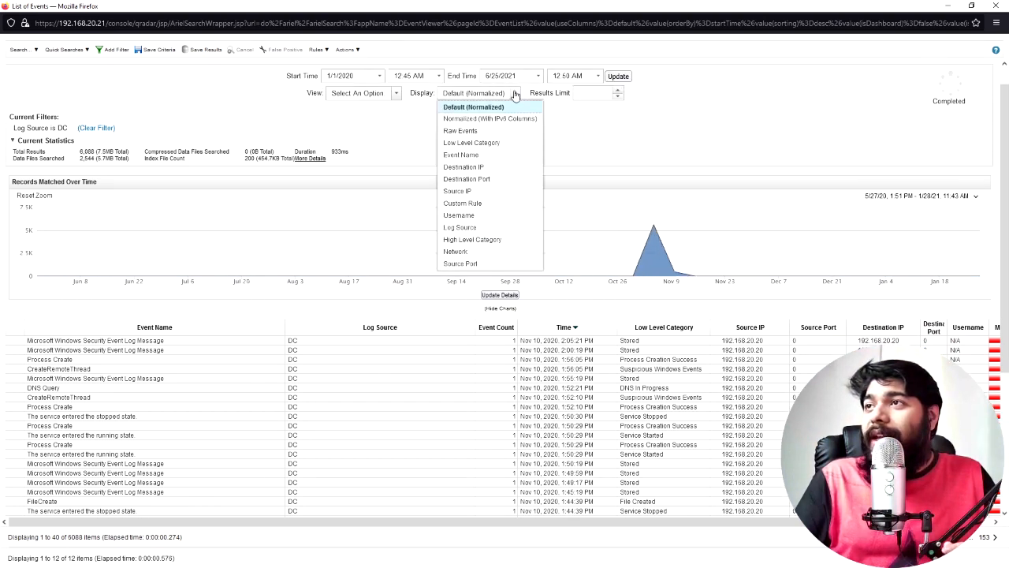
{"action": "left_click", "coordinate": [461, 155]}
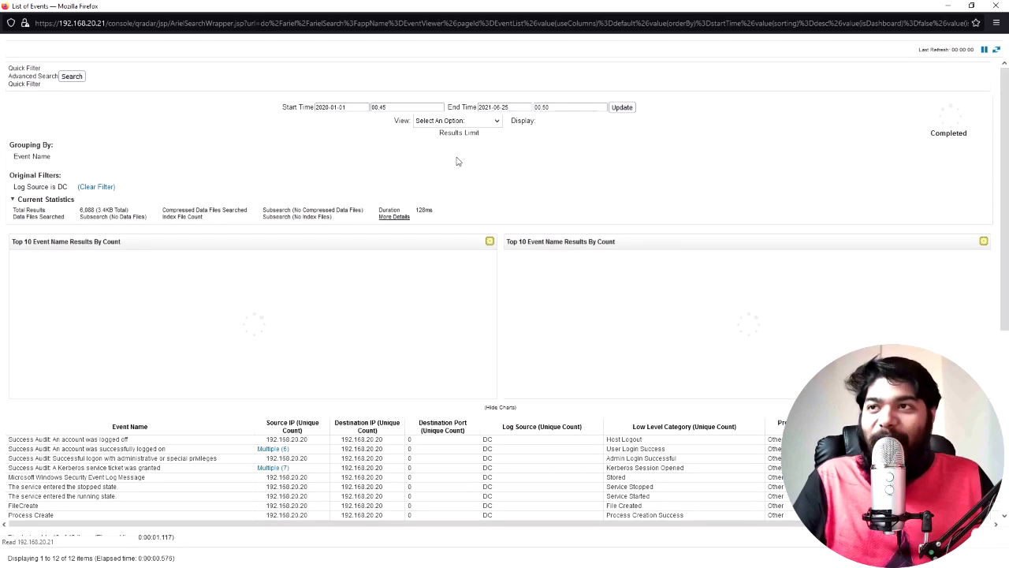
Open the "Success Audit: An account was successfully logged on" events and show the details of the first one
{"action": "scroll", "coordinate": [134, 445], "scroll_direction": "down", "scroll_amount": 1}
{"action": "scroll", "coordinate": [646, 450], "scroll_direction": "down", "scroll_amount": 2}
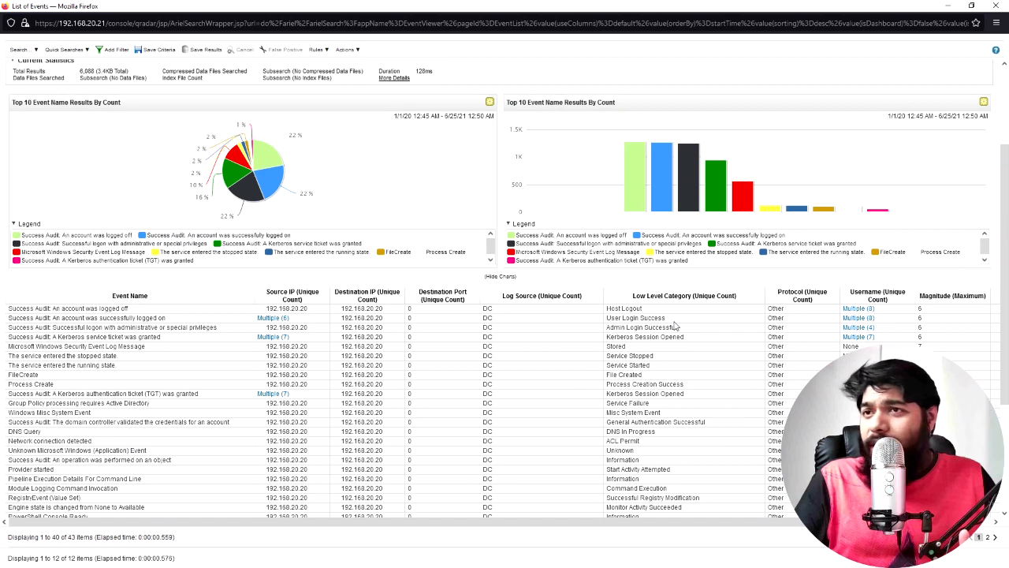
{"action": "double_click", "coordinate": [104, 319]}
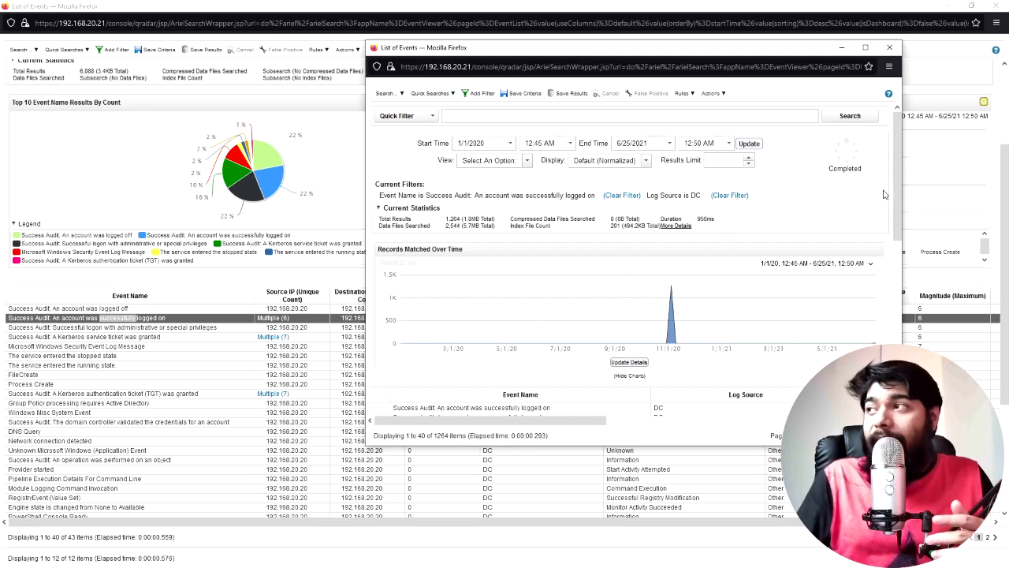
{"action": "left_click_drag", "start_coordinate": [895, 191], "coordinate": [896, 260]}
{"action": "double_click", "coordinate": [477, 252]}
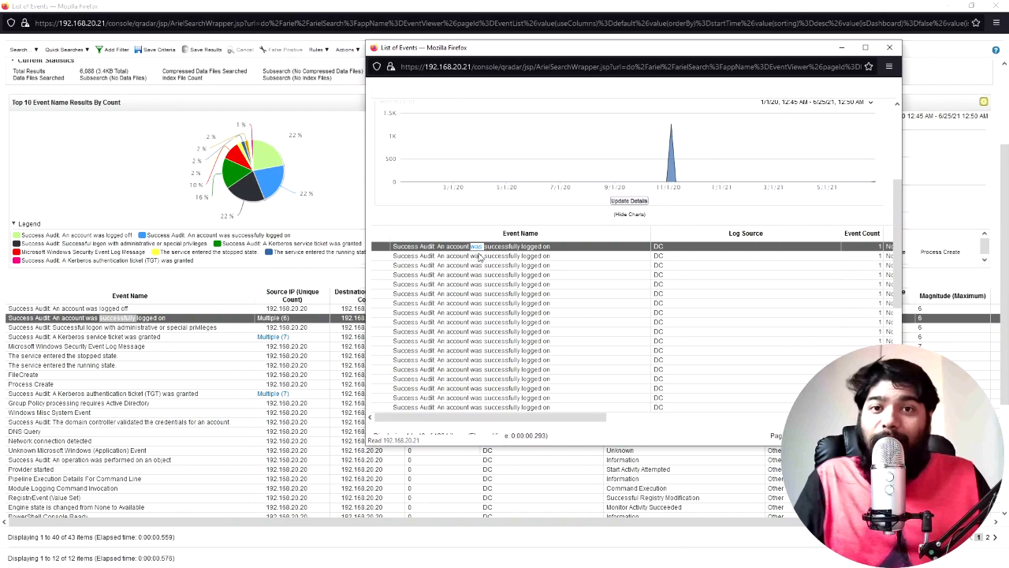
Examine the logon event's UTF payload with and without text wrapping, and highlight the Computer value in it
{"action": "left_click_drag", "start_coordinate": [901, 179], "coordinate": [872, 305]}
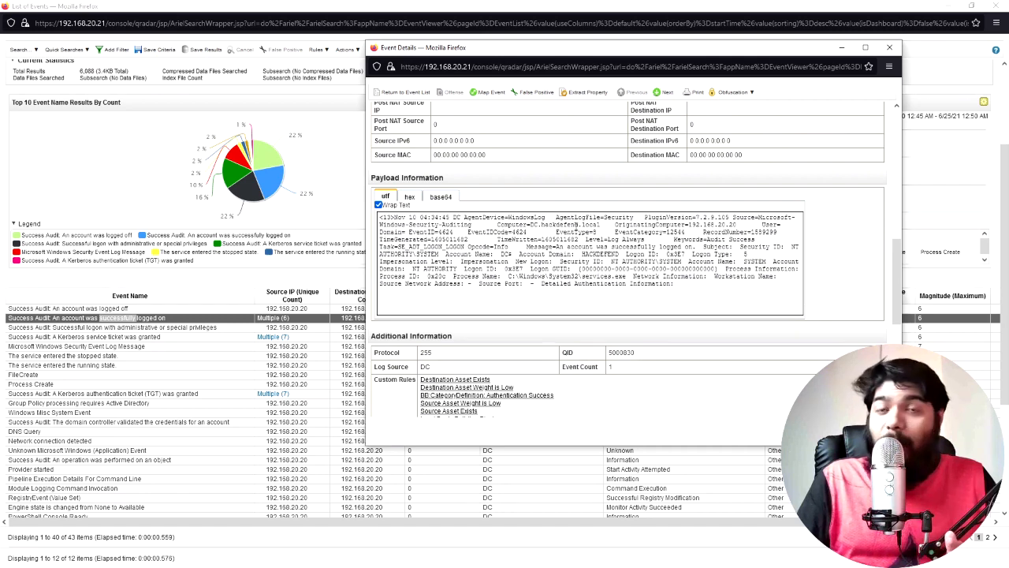
{"action": "left_click_drag", "start_coordinate": [381, 215], "coordinate": [663, 295]}
{"action": "left_click", "coordinate": [400, 234]}
{"action": "left_click", "coordinate": [378, 205]}
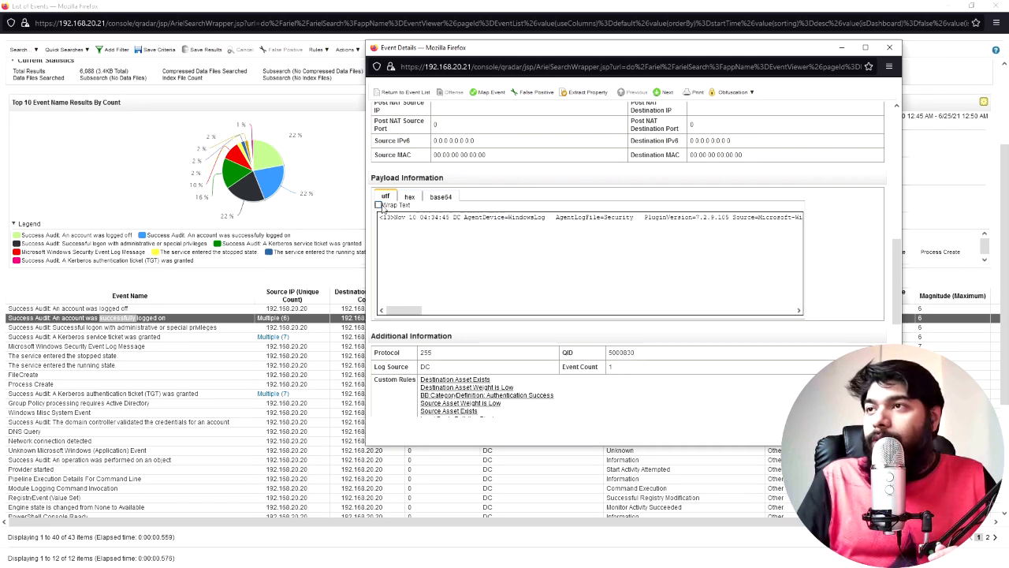
{"action": "left_click", "coordinate": [378, 205]}
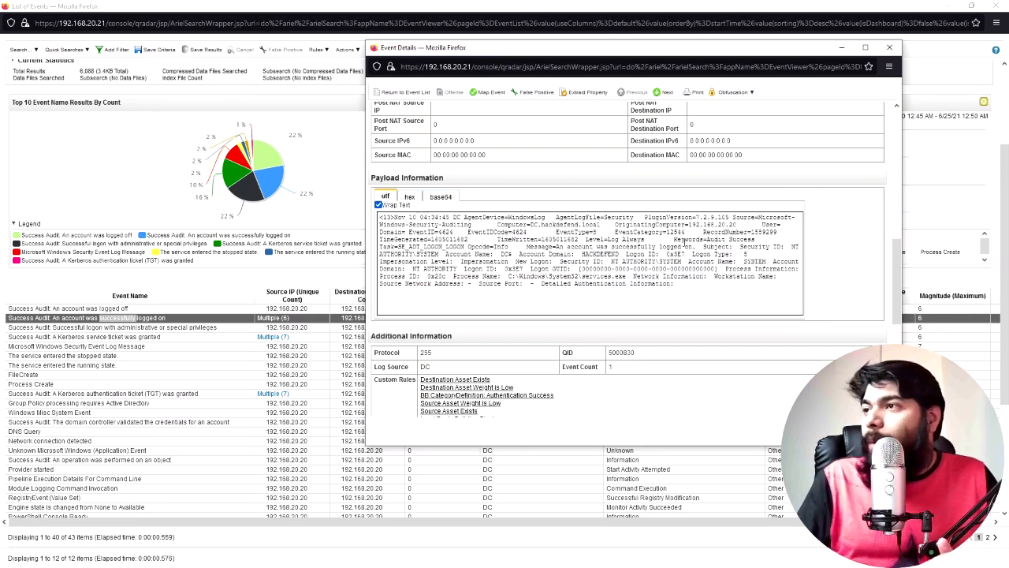
{"action": "left_click_drag", "start_coordinate": [531, 225], "coordinate": [602, 226]}
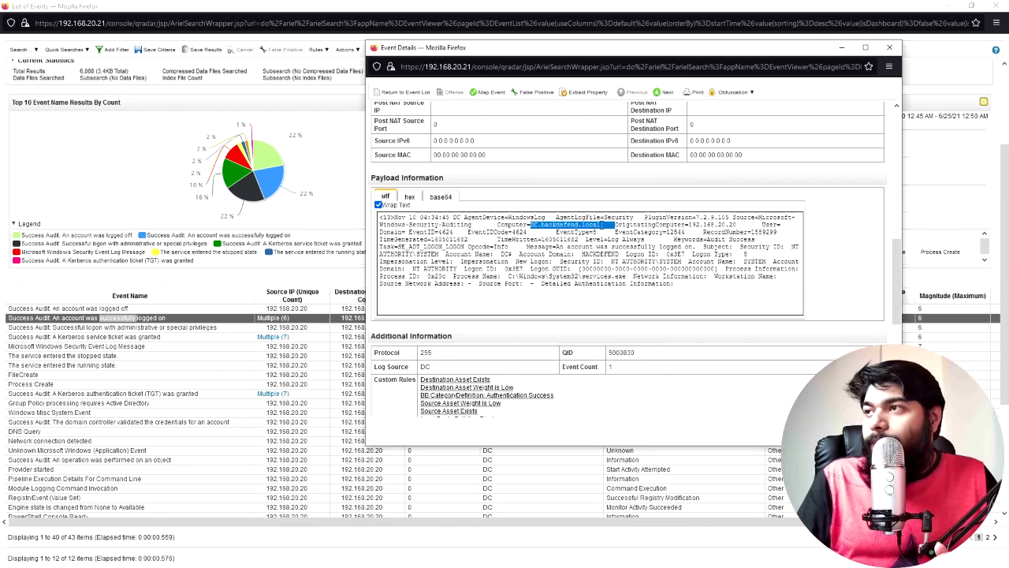
Highlight the Computer value in the logon payload again, and close the event details and the DC event list
{"action": "left_click", "coordinate": [554, 232]}
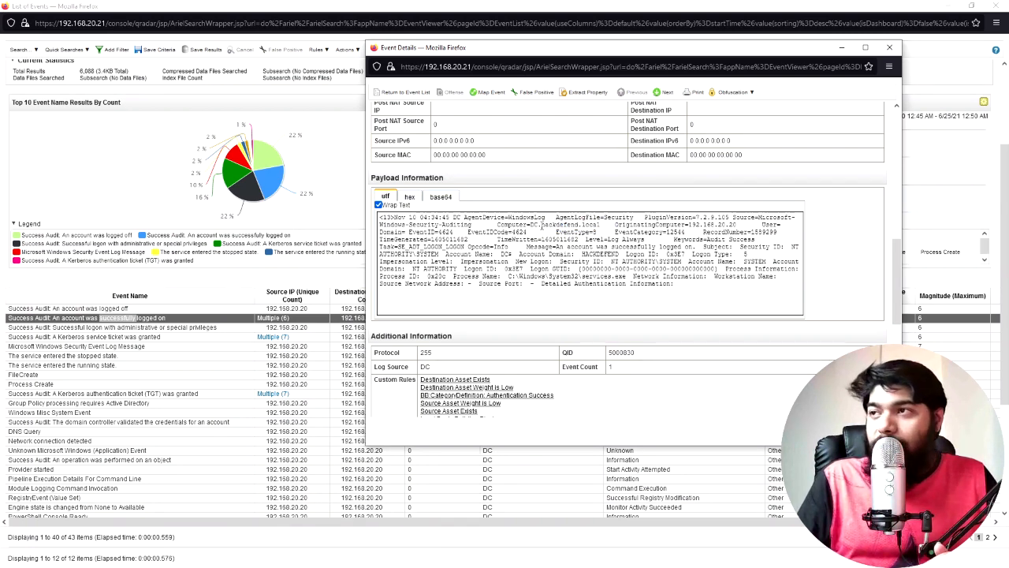
{"action": "left_click_drag", "start_coordinate": [541, 226], "coordinate": [612, 226]}
{"action": "left_click", "coordinate": [569, 240]}
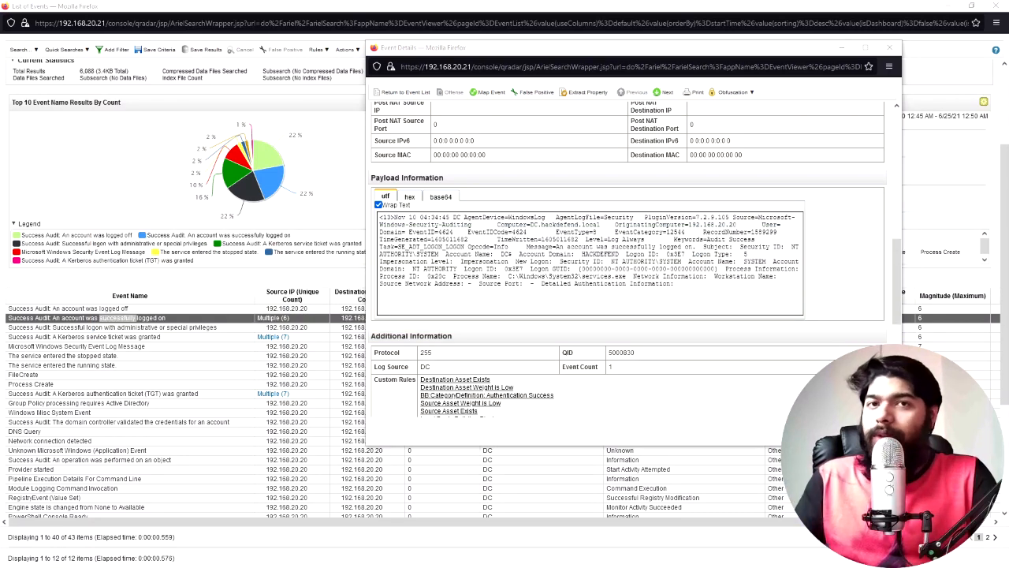
{"action": "left_click", "coordinate": [891, 48]}
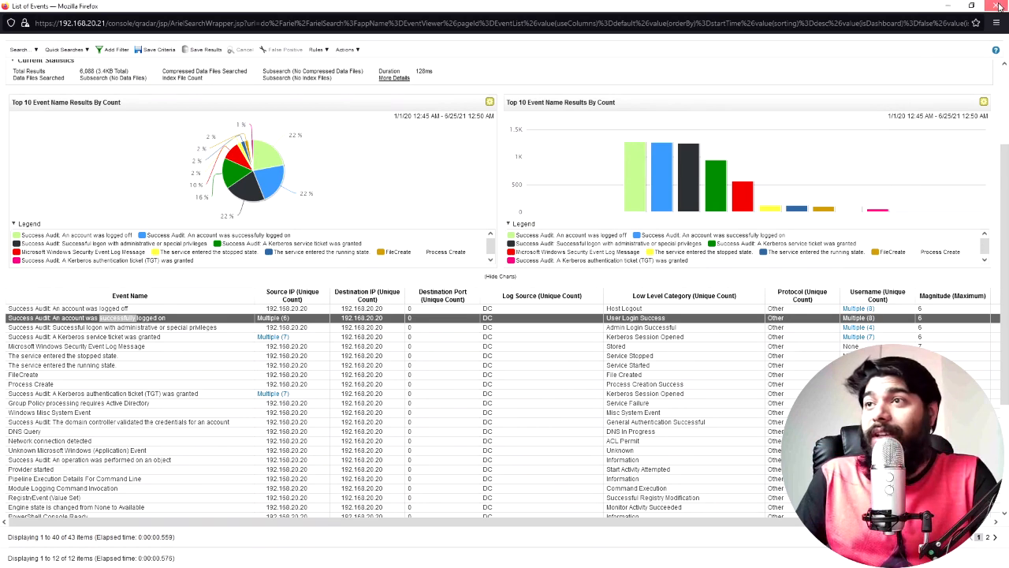
{"action": "left_click", "coordinate": [1000, 5]}
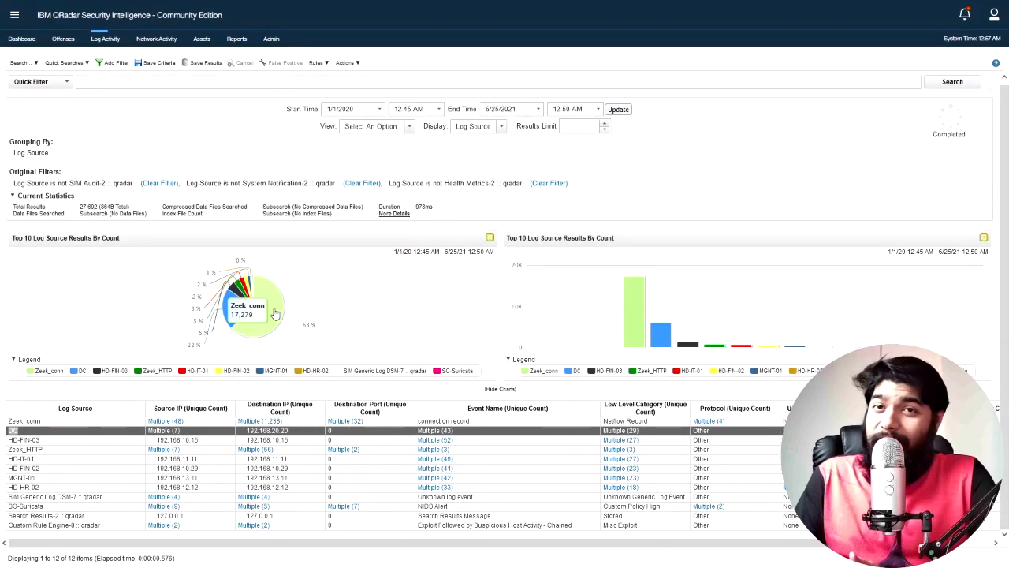
Look over the HD-FIN-03 and Zeek_conn rows and open the SO-Suricata log source's event list in a maximized window
{"action": "left_click", "coordinate": [35, 439]}
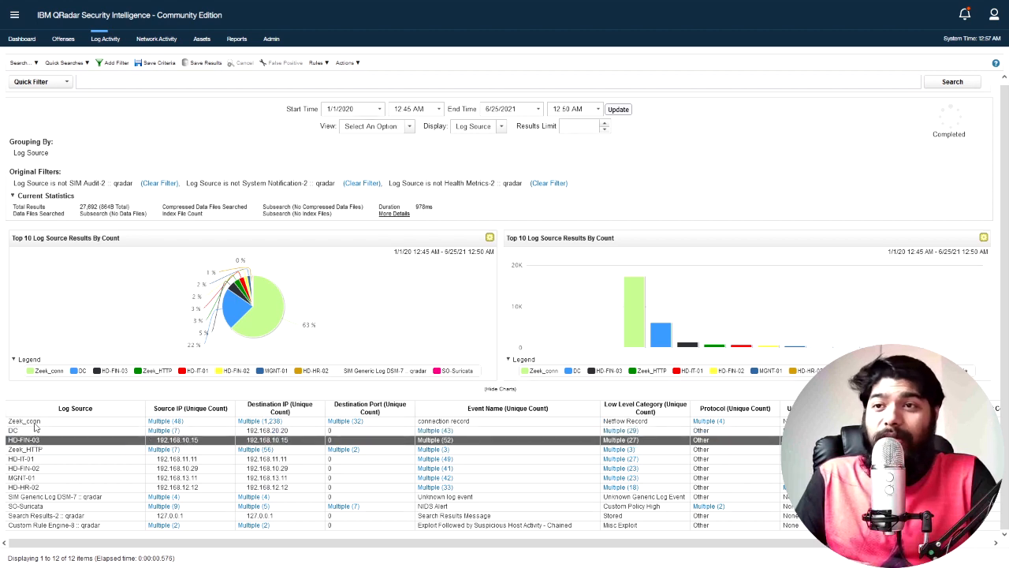
{"action": "left_click", "coordinate": [34, 423]}
{"action": "left_click", "coordinate": [44, 507]}
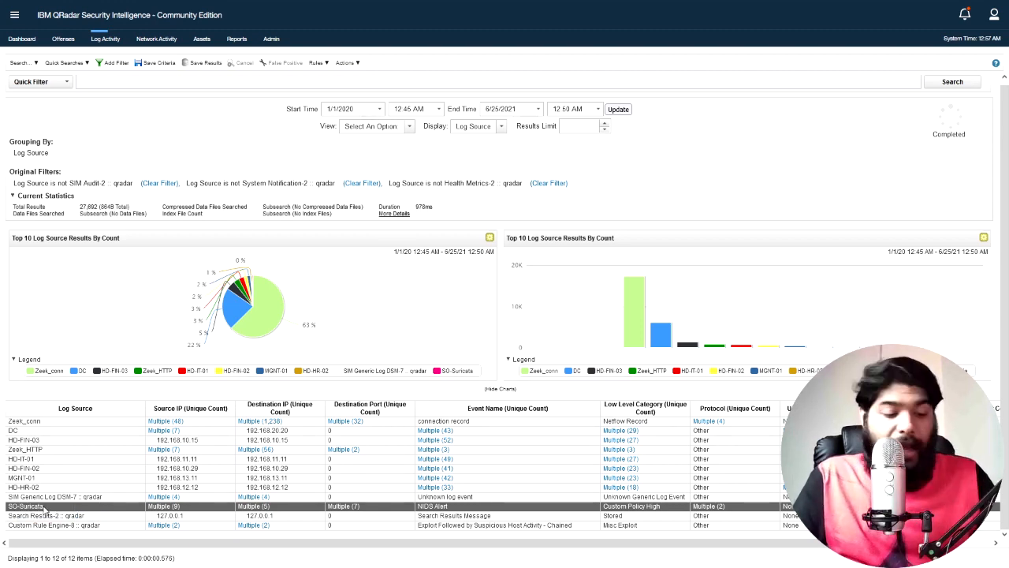
{"action": "double_click", "coordinate": [43, 508]}
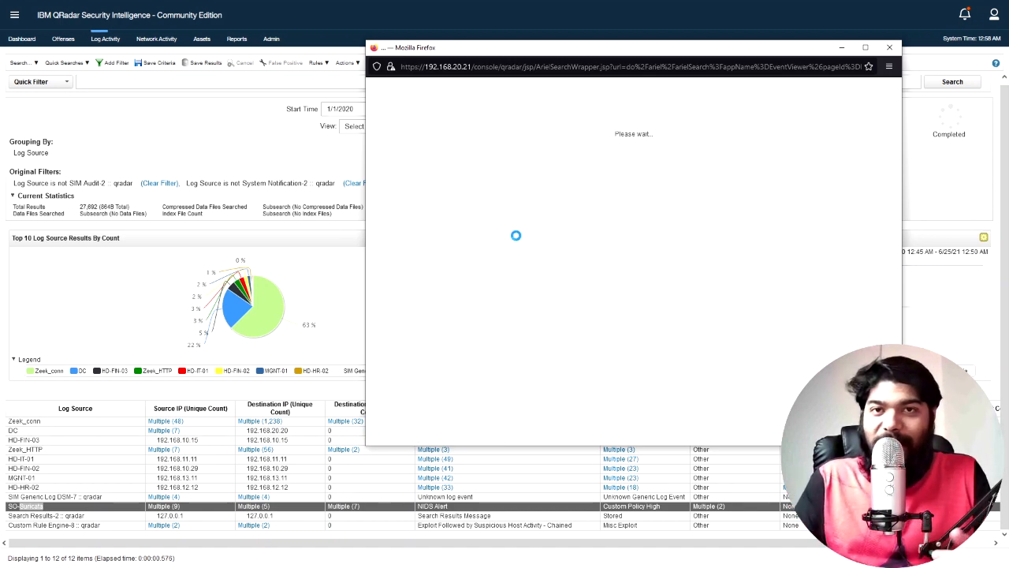
{"action": "left_click", "coordinate": [866, 47]}
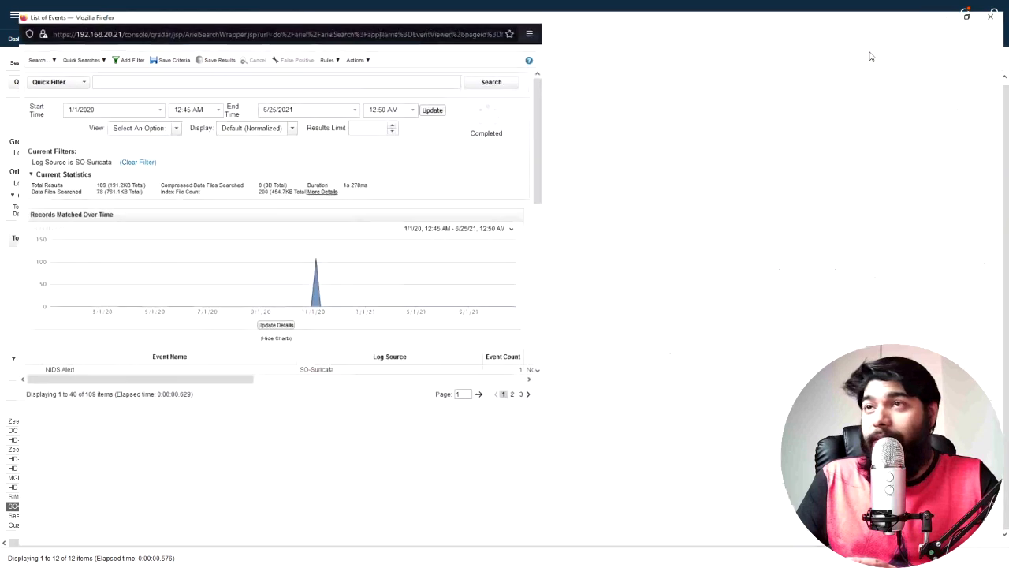
Look through the SO-Suricata NIDS alerts, including their source and destination IPs, ports and magnitudes
{"action": "scroll", "coordinate": [68, 382], "scroll_direction": "down", "scroll_amount": 1}
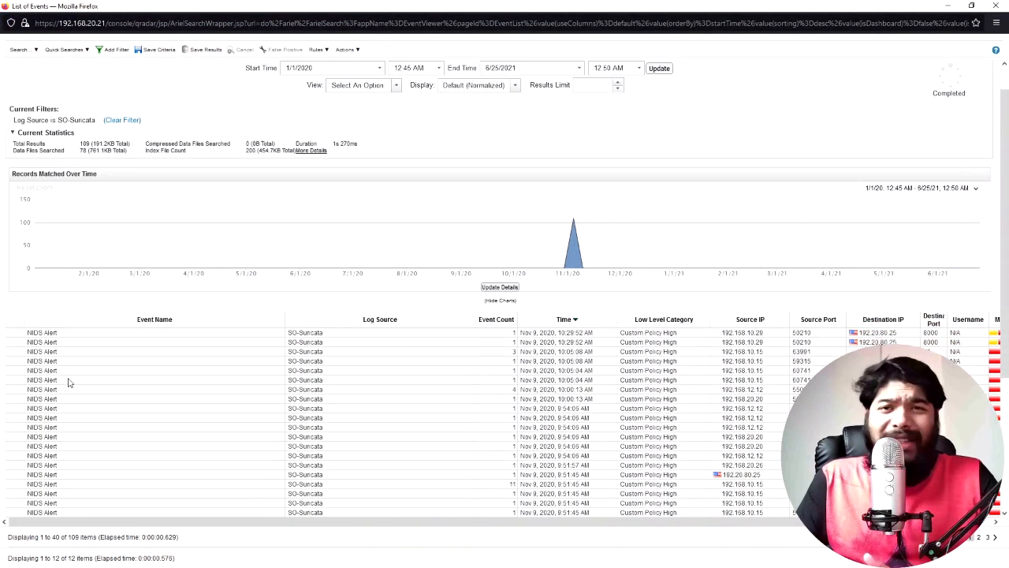
{"action": "left_click", "coordinate": [45, 335]}
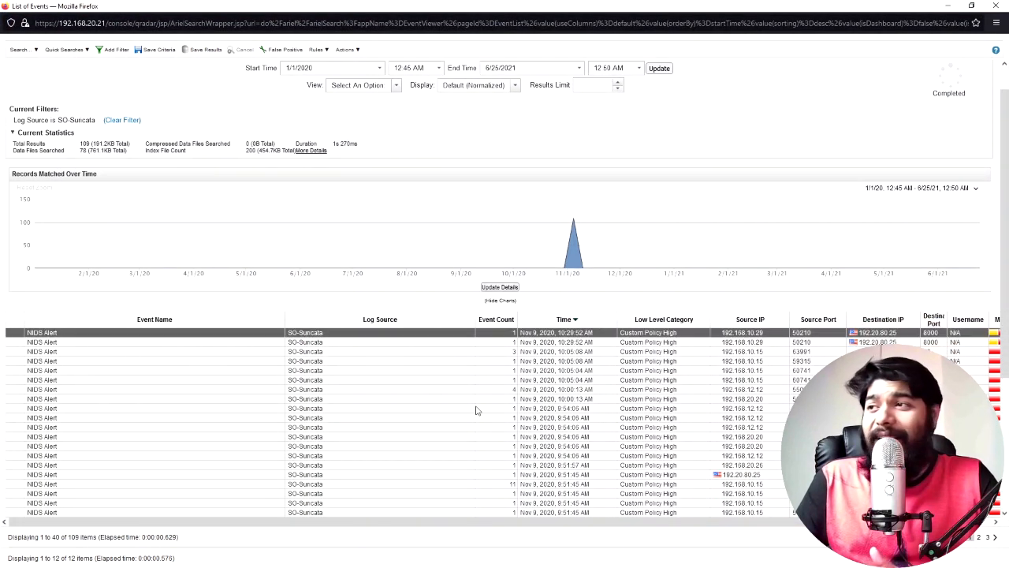
{"action": "left_click_drag", "start_coordinate": [569, 522], "coordinate": [658, 522]}
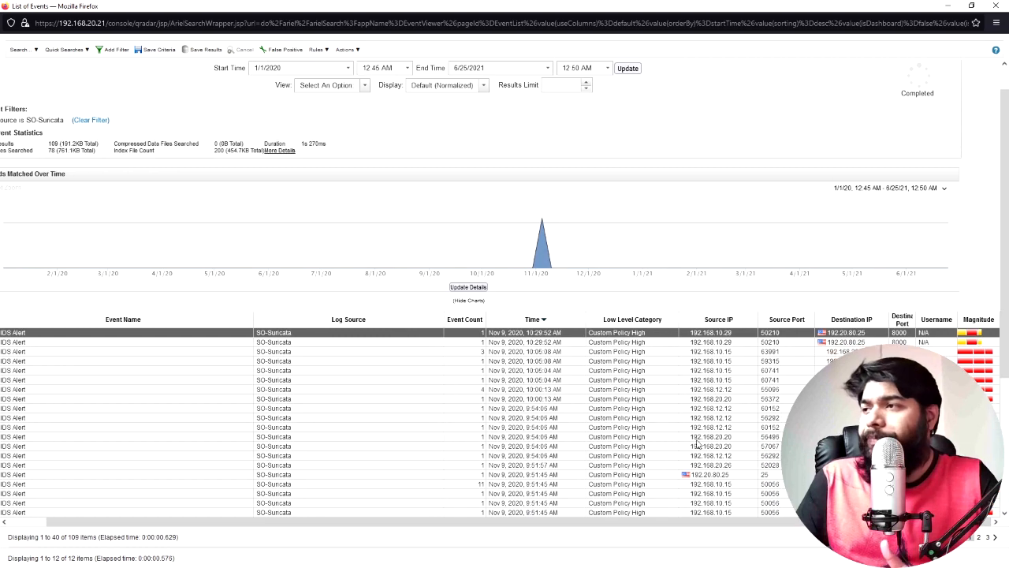
{"action": "mouse_move", "coordinate": [722, 355]}
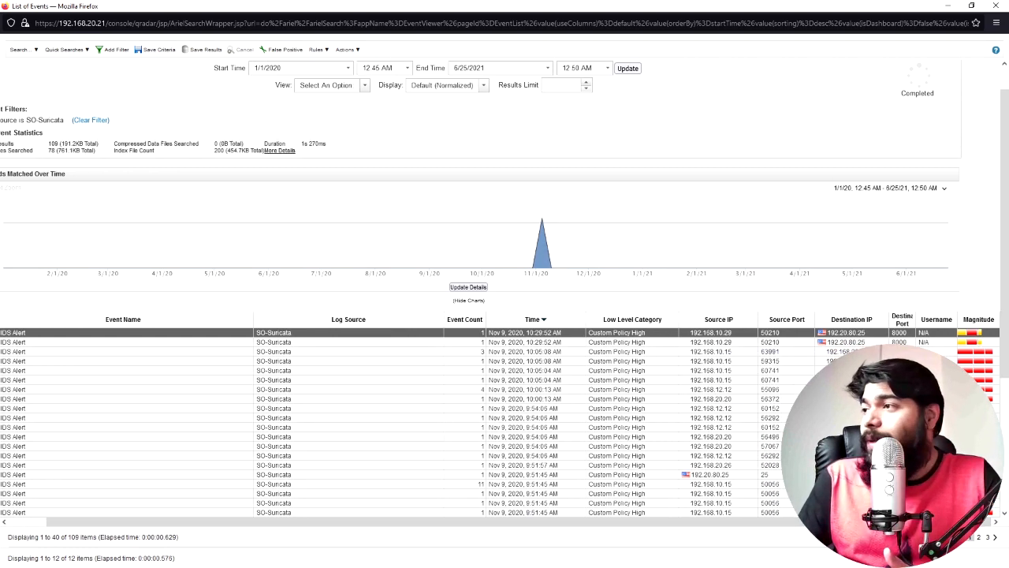
{"action": "scroll", "coordinate": [719, 434], "scroll_direction": "down", "scroll_amount": 2}
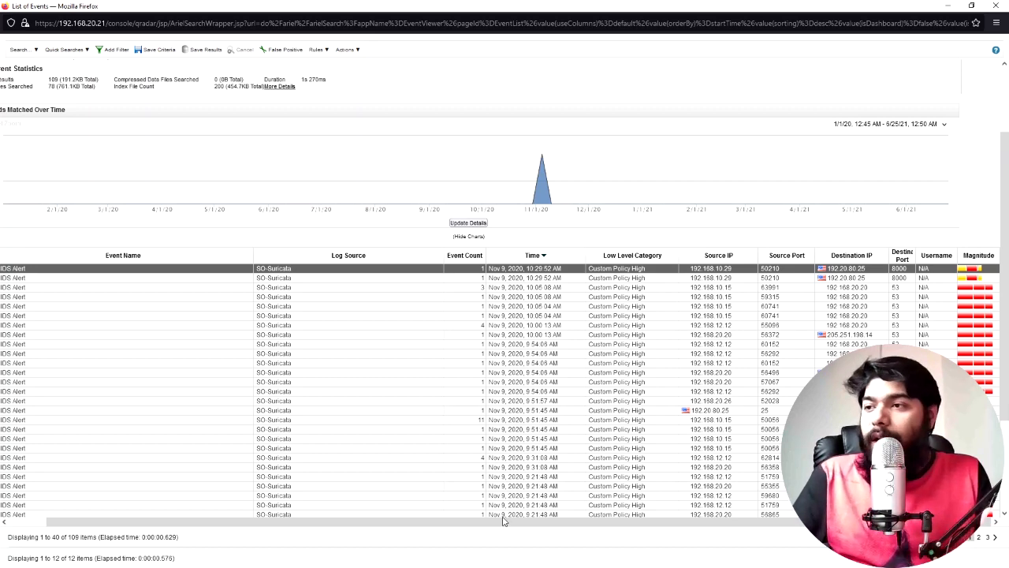
{"action": "left_click_drag", "start_coordinate": [502, 524], "coordinate": [352, 515]}
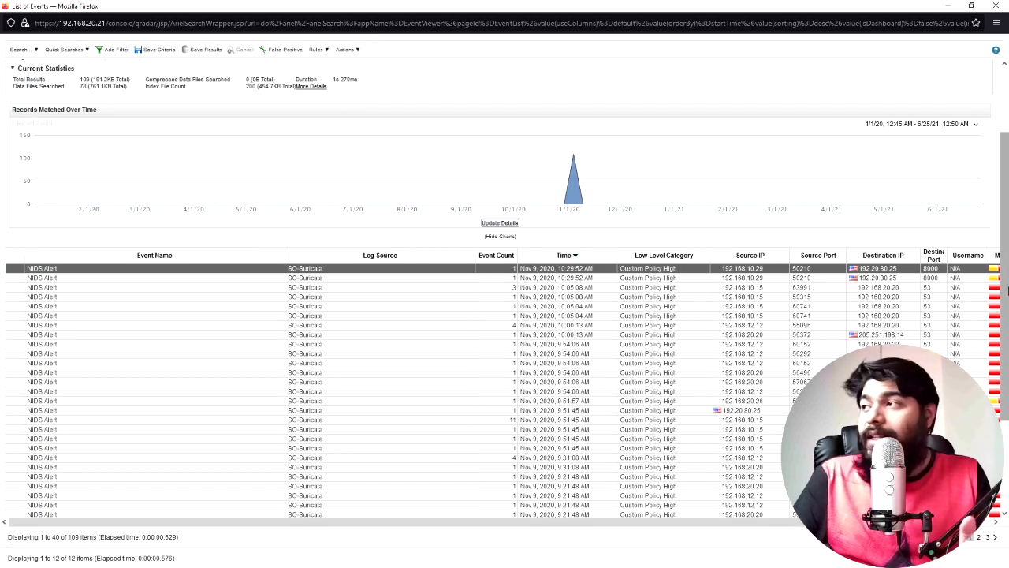
{"action": "left_click_drag", "start_coordinate": [1004, 291], "coordinate": [1003, 208]}
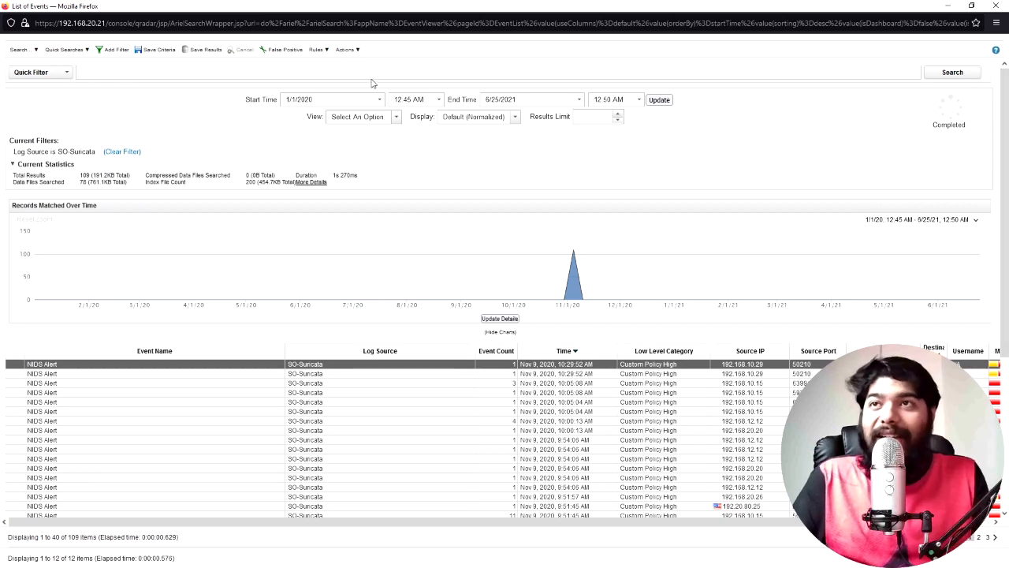
Edit the SO-Suricata event search to add the filter Direction equals R2L, and run the search
{"action": "left_click", "coordinate": [26, 51]}
{"action": "left_click", "coordinate": [40, 75]}
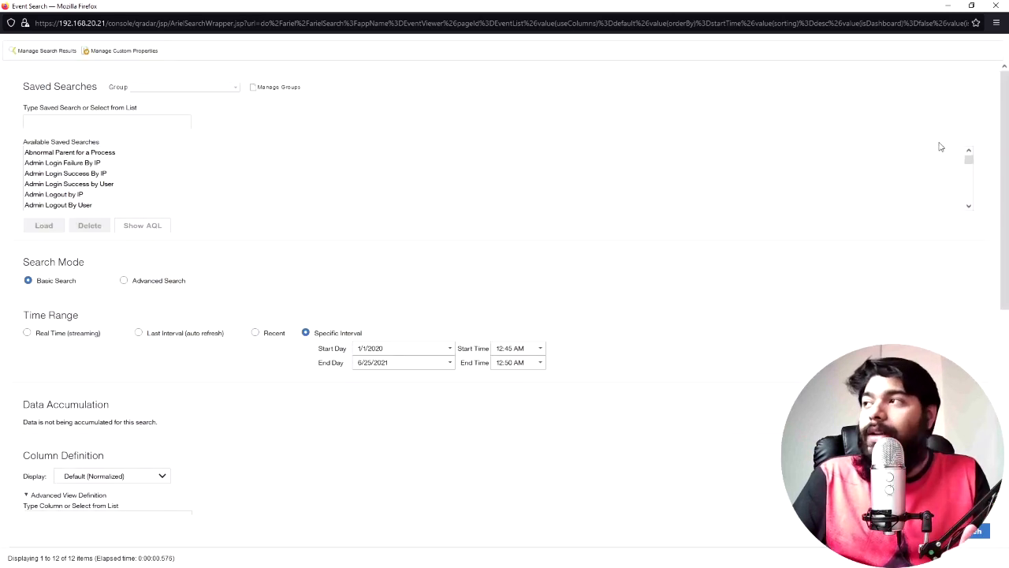
{"action": "left_click_drag", "start_coordinate": [1004, 118], "coordinate": [998, 365]}
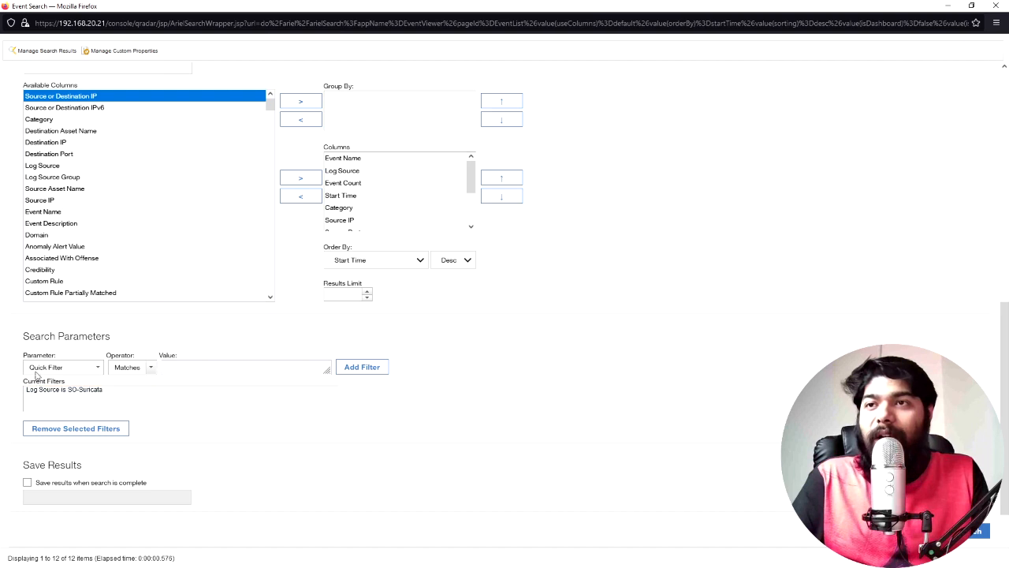
{"action": "left_click", "coordinate": [69, 367]}
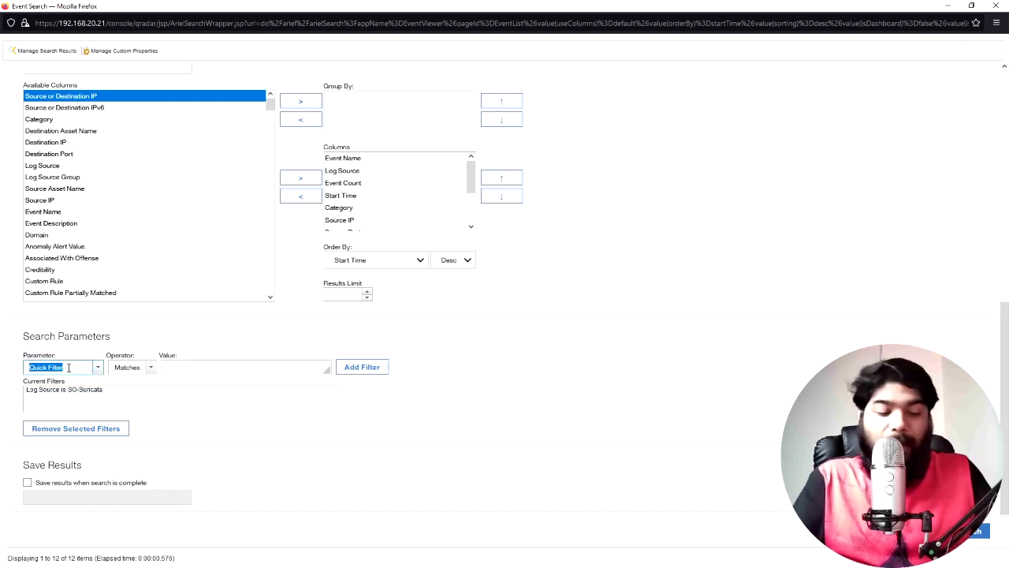
{"action": "type", "text": "direct"}
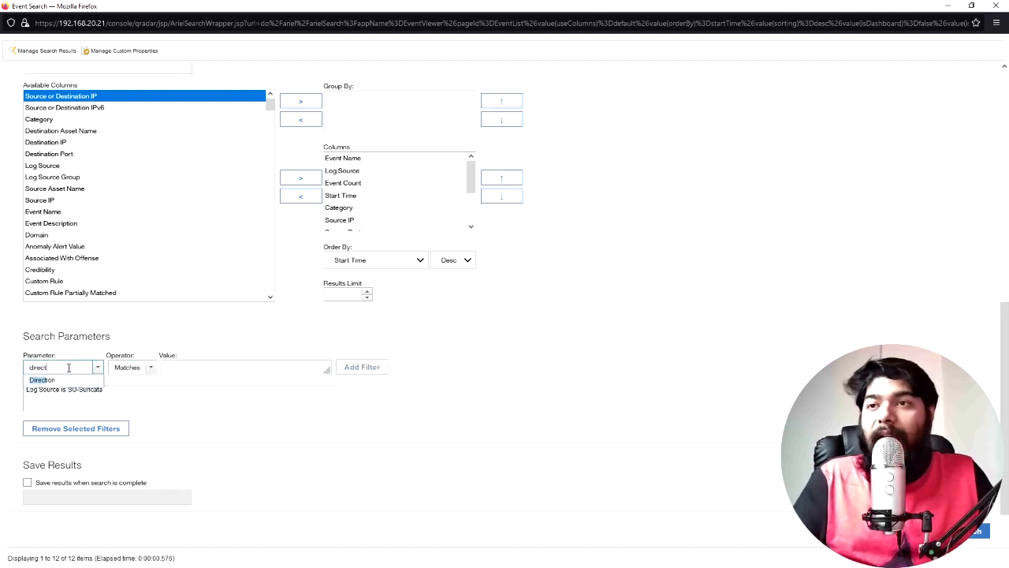
{"action": "left_click", "coordinate": [75, 380]}
{"action": "left_click", "coordinate": [183, 369]}
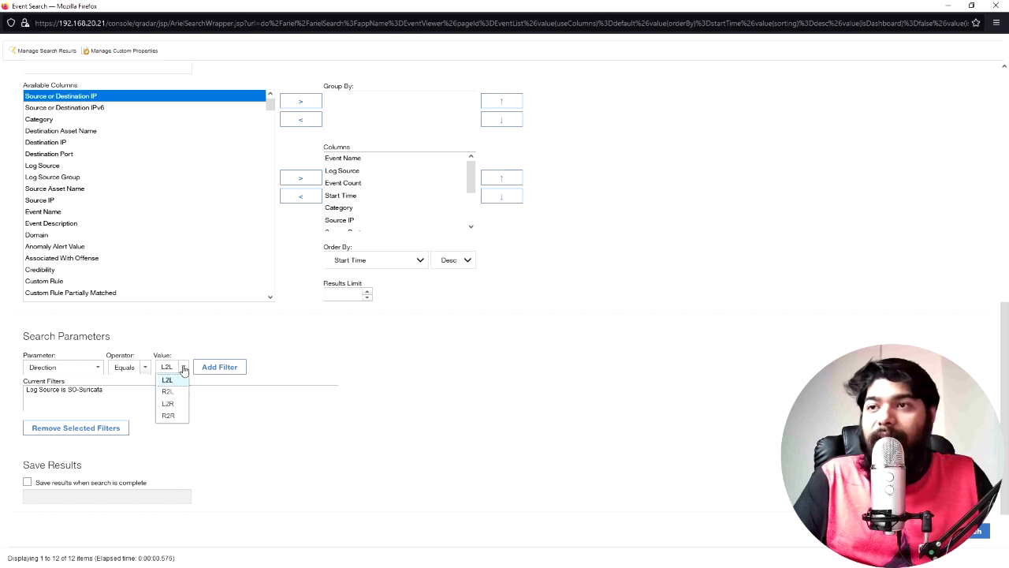
{"action": "left_click", "coordinate": [178, 394]}
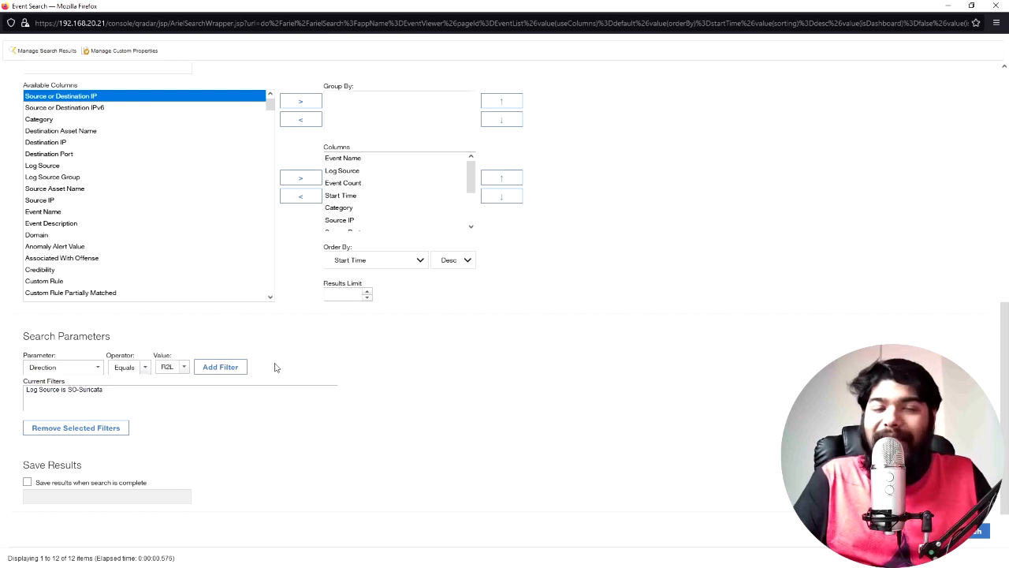
{"action": "left_click", "coordinate": [184, 368]}
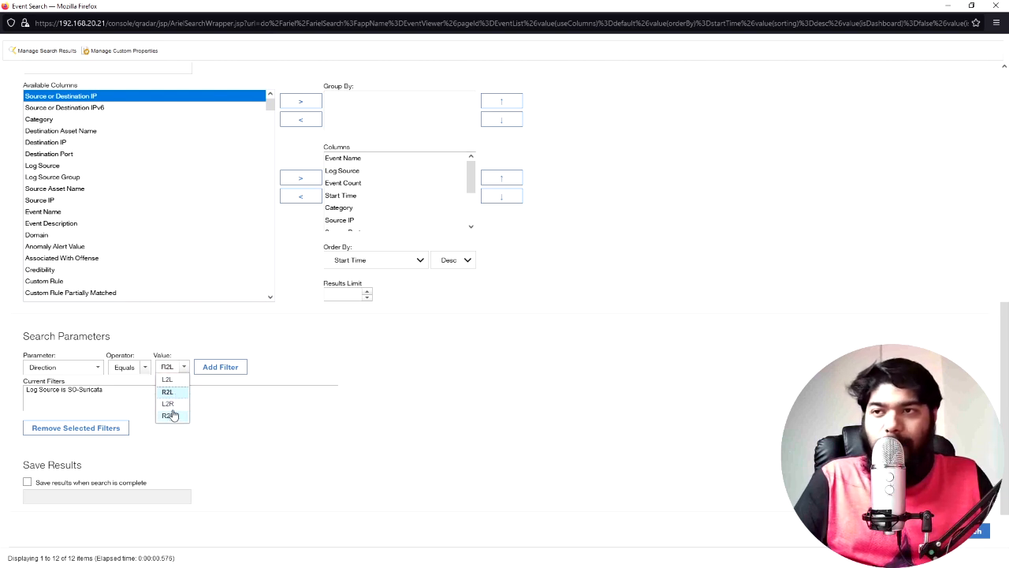
{"action": "left_click", "coordinate": [220, 370]}
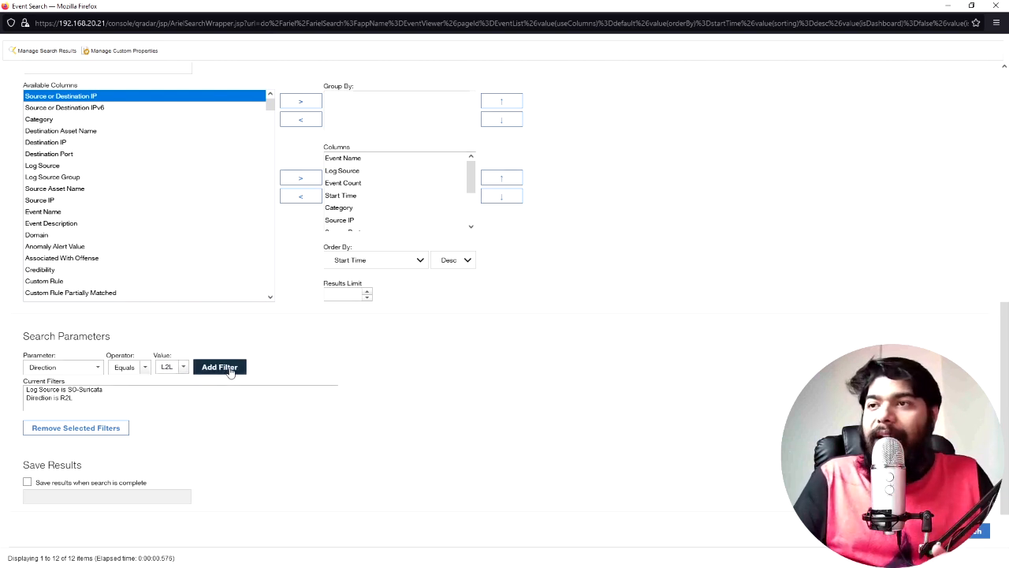
{"action": "left_click", "coordinate": [976, 533]}
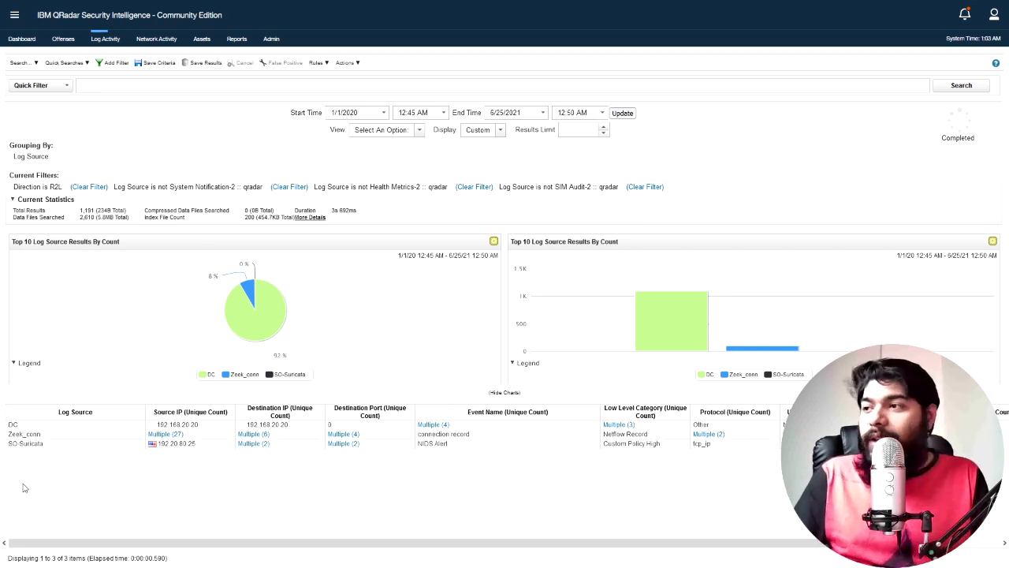
Open the SO-Suricata event list from the R2L results grouped by log source, and maximize its window
{"action": "left_click", "coordinate": [46, 446]}
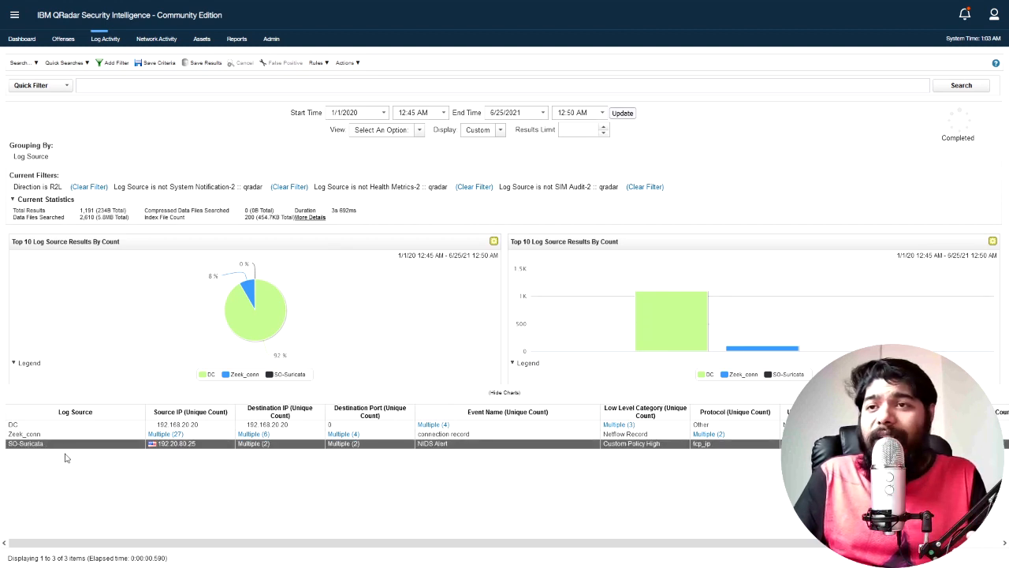
{"action": "left_click", "coordinate": [56, 439]}
{"action": "left_click", "coordinate": [51, 447]}
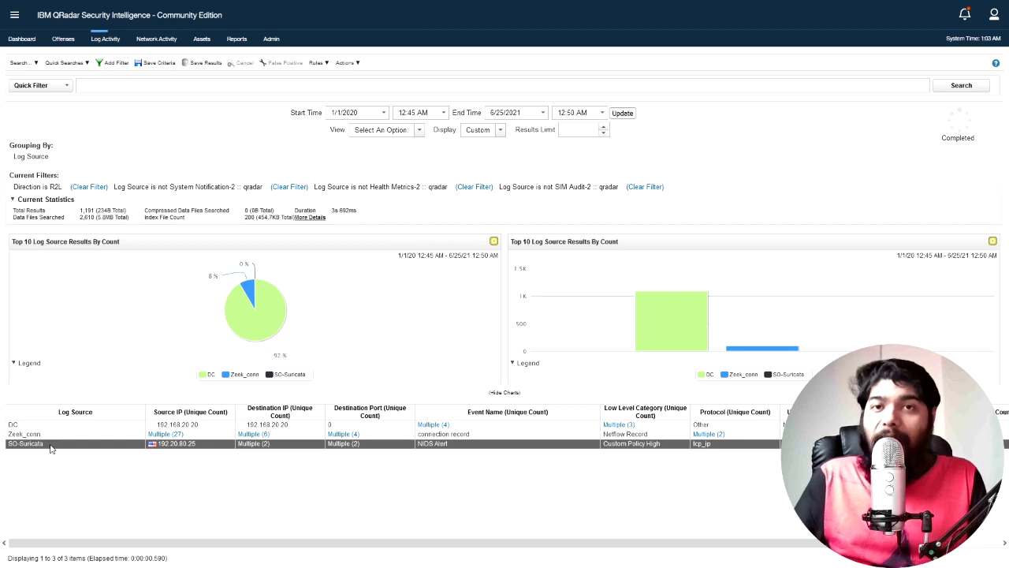
{"action": "double_click", "coordinate": [51, 447]}
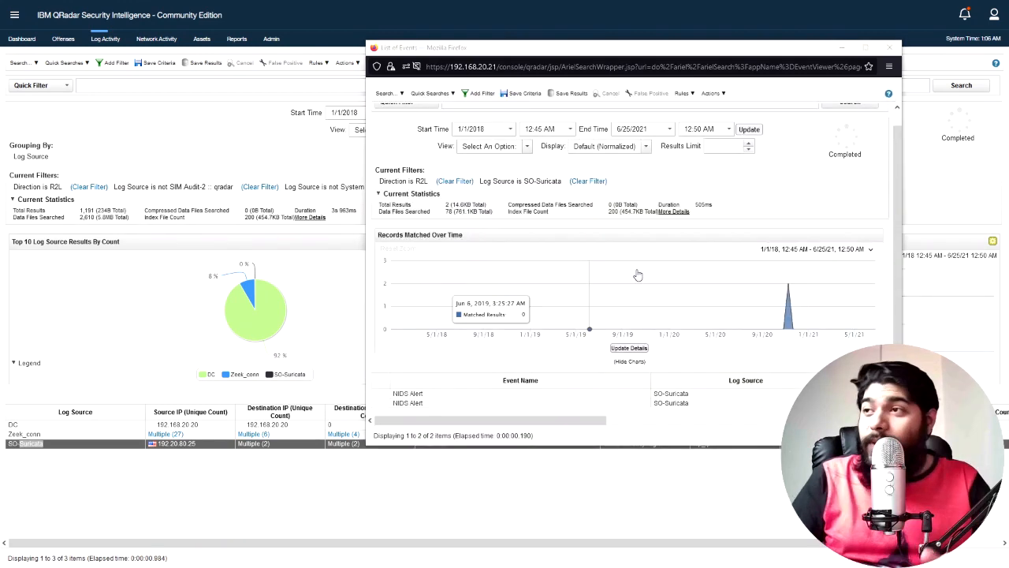
{"action": "left_click", "coordinate": [865, 48]}
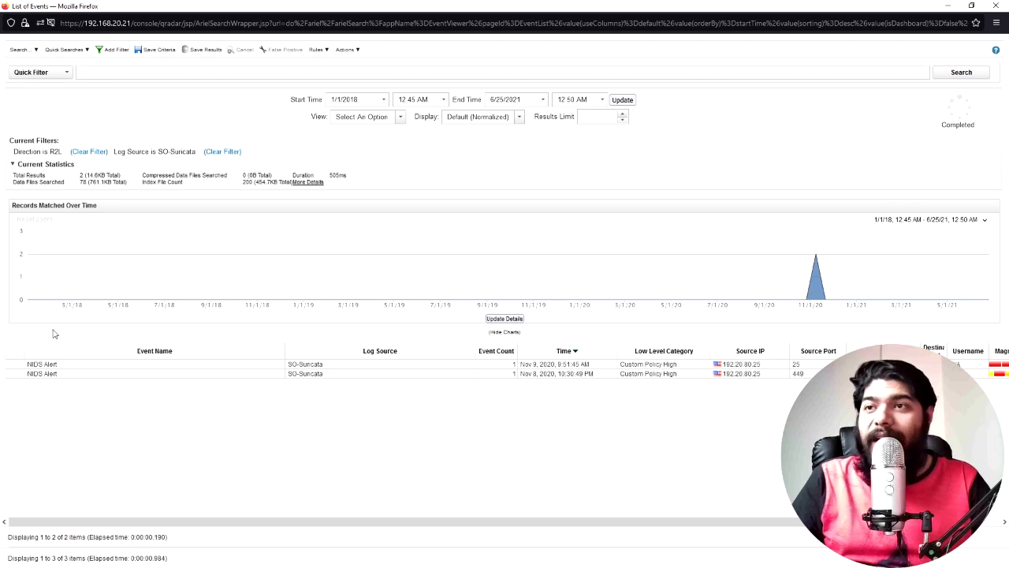
Open the details of the Nov 9, 2020 NIDS Alert and examine its rule name and payload, highlighting part of the rule name
{"action": "left_click", "coordinate": [55, 365]}
{"action": "double_click", "coordinate": [55, 365]}
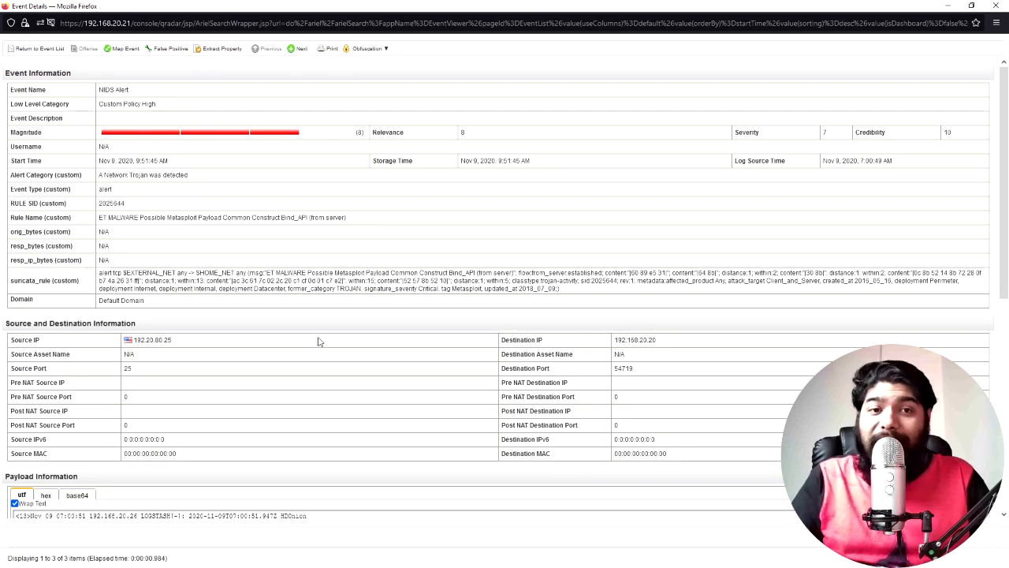
{"action": "scroll", "coordinate": [250, 389], "scroll_direction": "down", "scroll_amount": 1}
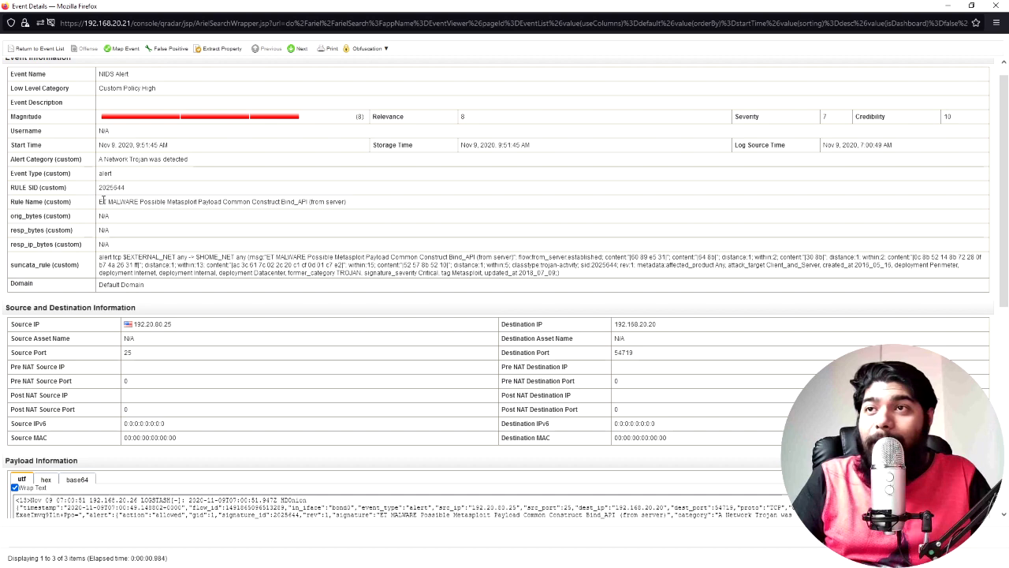
{"action": "left_click_drag", "start_coordinate": [140, 201], "coordinate": [306, 203]}
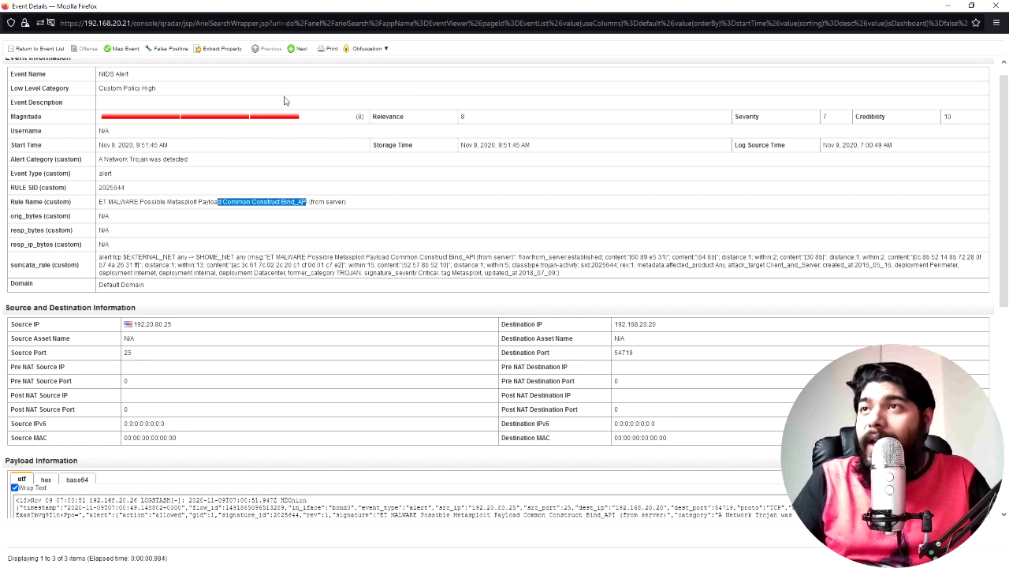
{"action": "scroll", "coordinate": [387, 405], "scroll_direction": "down", "scroll_amount": 3}
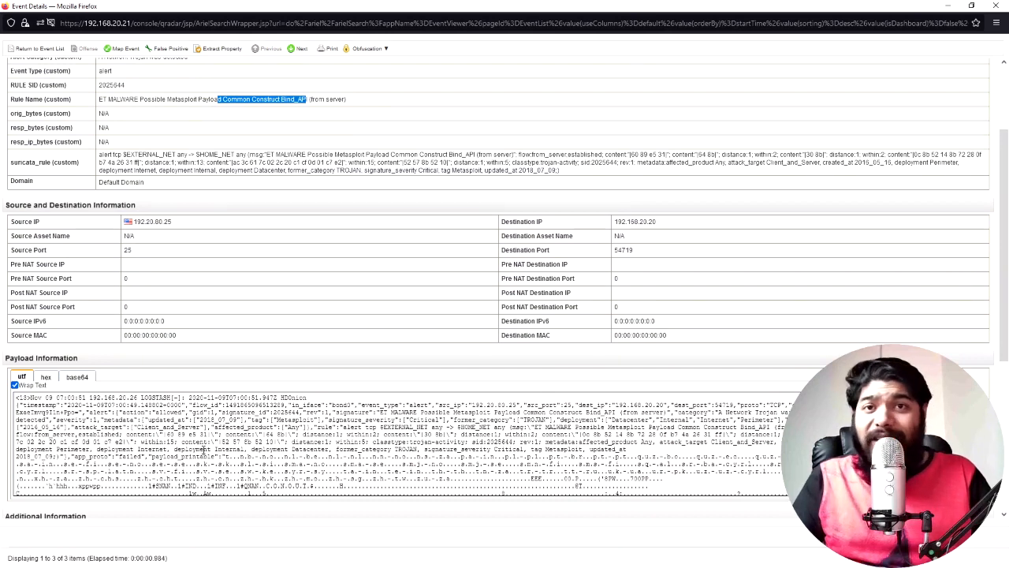
{"action": "scroll", "coordinate": [210, 214], "scroll_direction": "up", "scroll_amount": 1}
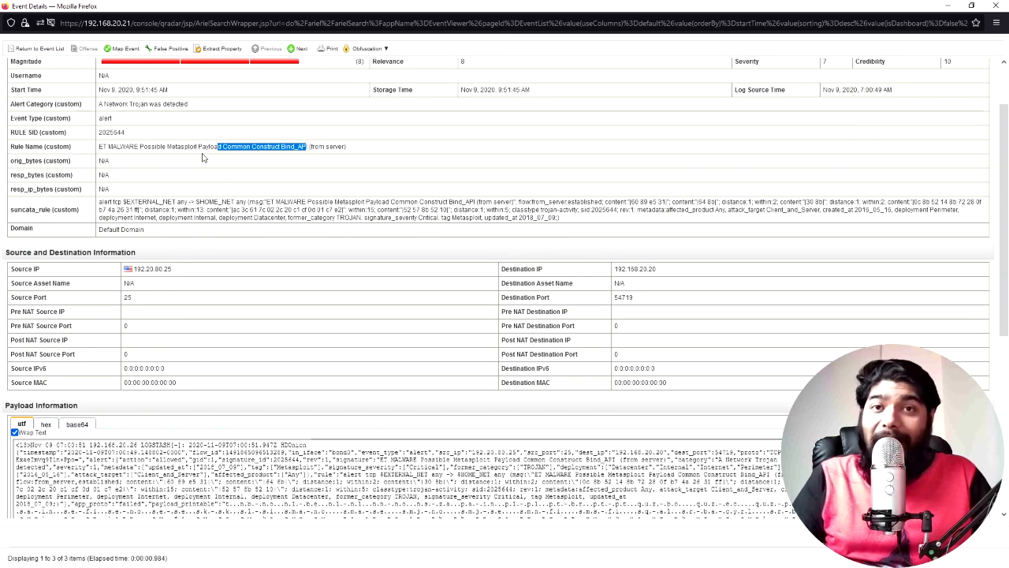
Highlight the alert's destination IP, clear the highlight and show the details of the following NIDS Alert
{"action": "left_click_drag", "start_coordinate": [656, 269], "coordinate": [614, 268]}
{"action": "left_click", "coordinate": [347, 246]}
{"action": "scroll", "coordinate": [344, 244], "scroll_direction": "up", "scroll_amount": 1}
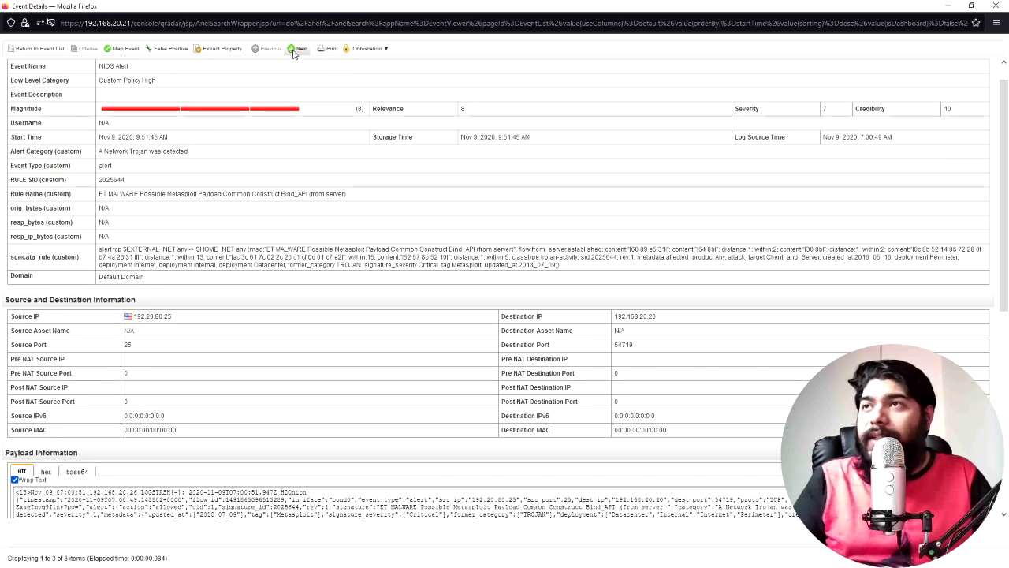
{"action": "left_click", "coordinate": [297, 49]}
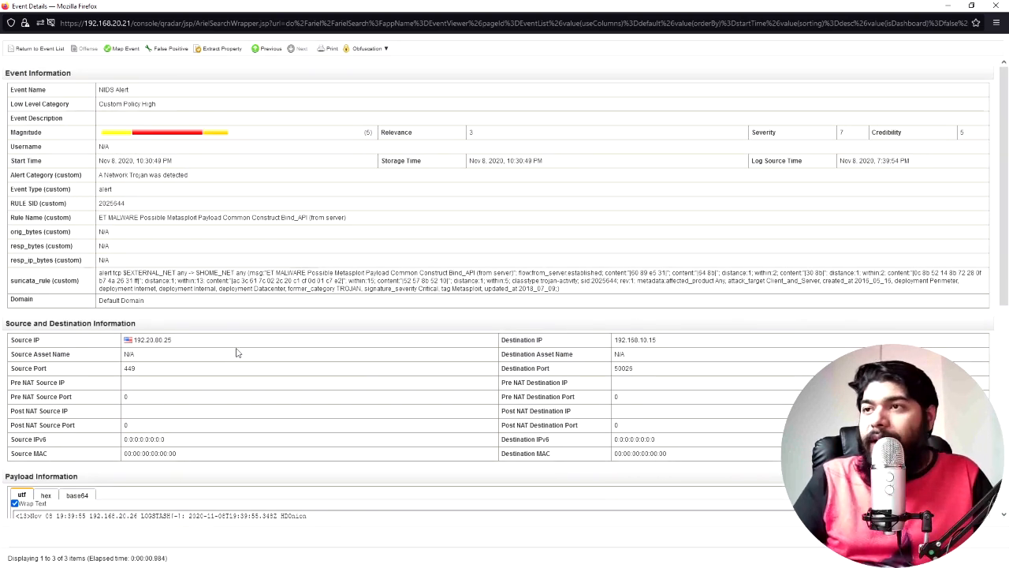
Examine the Nov 8, 2020 NIDS Alert, highlighting part of its rule name, its destination IP and its source IP
{"action": "left_click_drag", "start_coordinate": [167, 210], "coordinate": [299, 209]}
{"action": "left_click", "coordinate": [301, 209]}
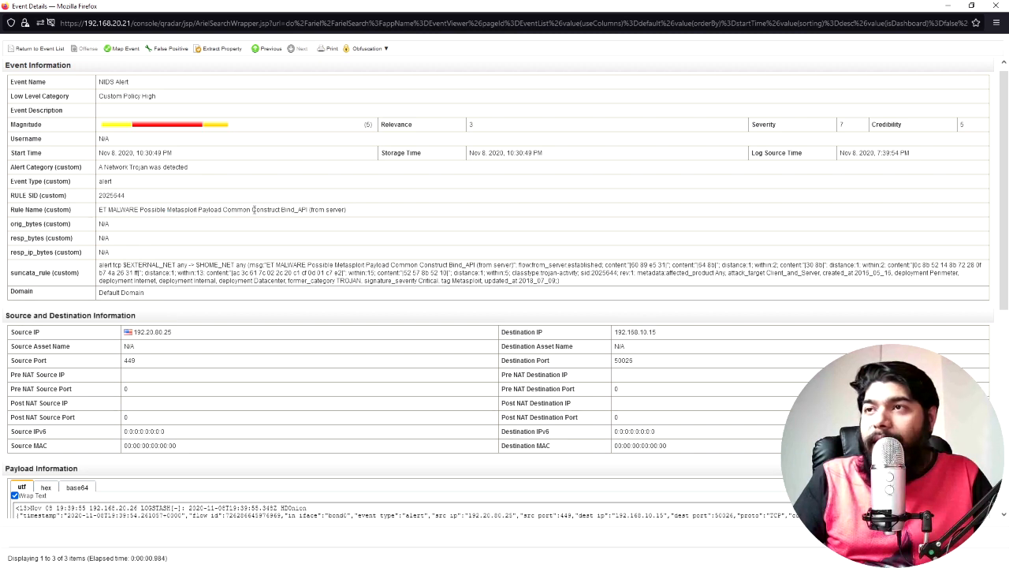
{"action": "left_click_drag", "start_coordinate": [660, 332], "coordinate": [614, 332]}
{"action": "left_click", "coordinate": [208, 341]}
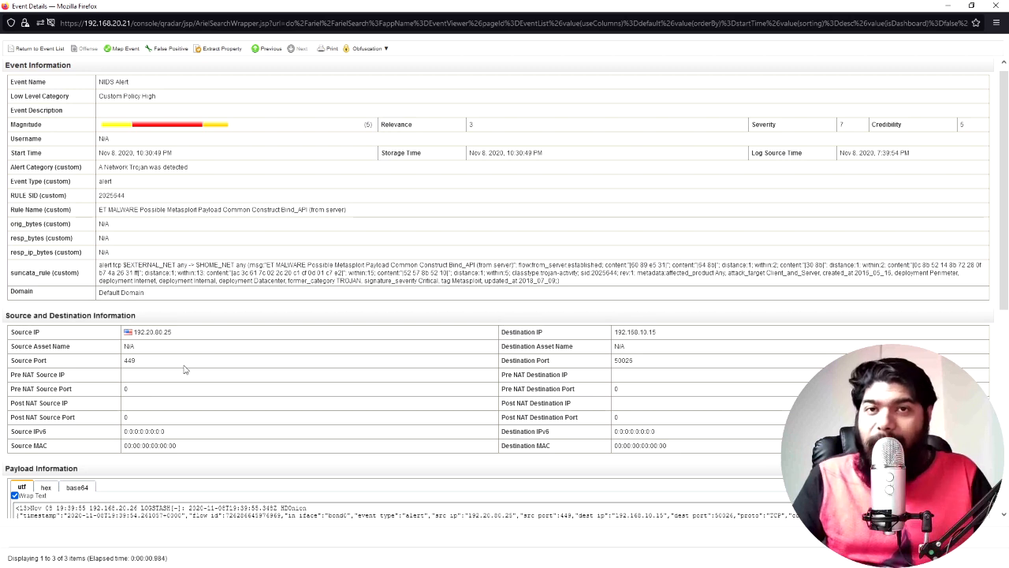
{"action": "left_click_drag", "start_coordinate": [171, 332], "coordinate": [132, 333]}
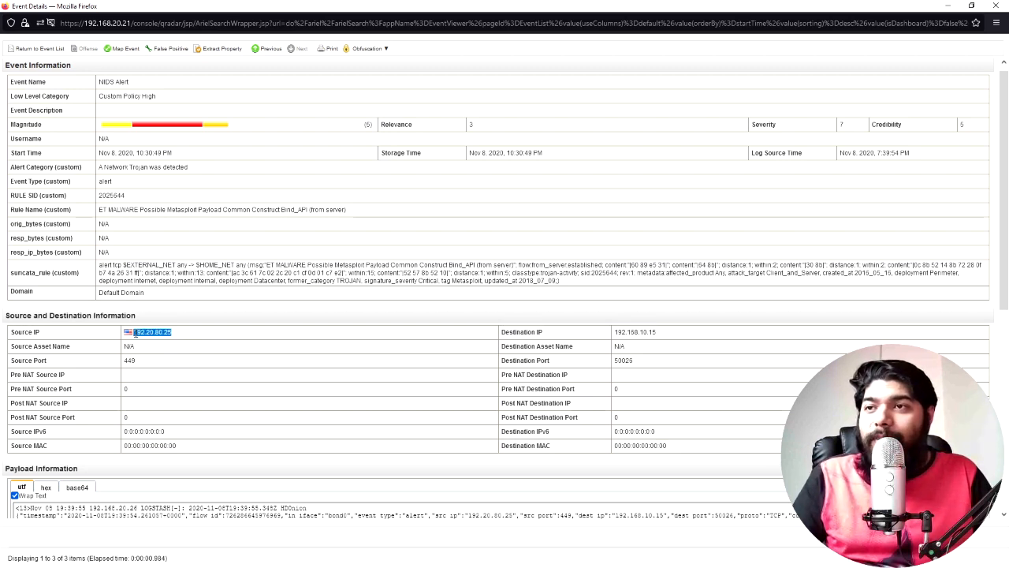
{"action": "left_click", "coordinate": [143, 341]}
{"action": "left_click_drag", "start_coordinate": [132, 332], "coordinate": [176, 333]}
{"action": "left_click", "coordinate": [174, 342]}
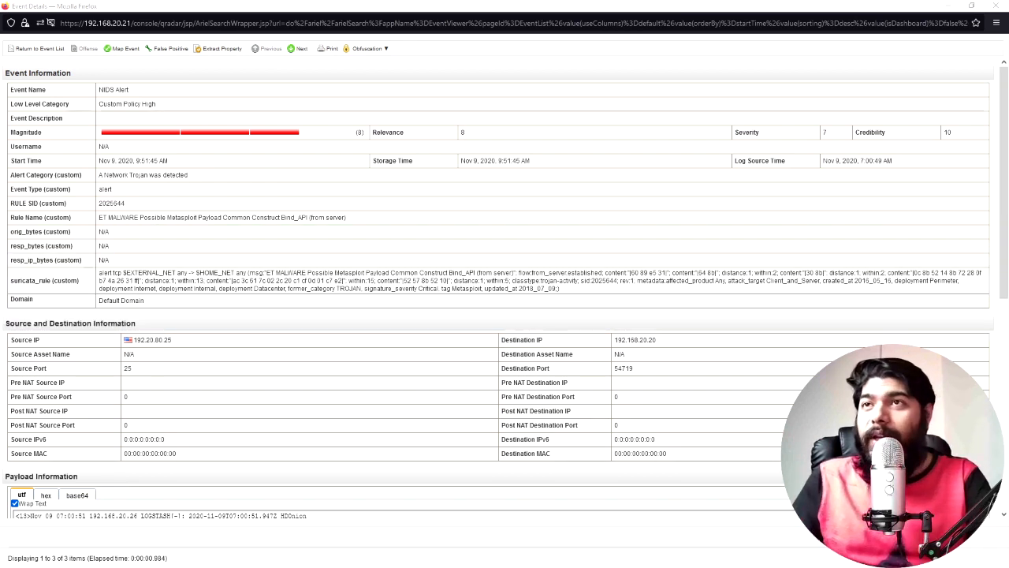
Return to the list of SO-Suricata events and narrow the Event Name and Log Source columns
{"action": "left_click", "coordinate": [35, 48]}
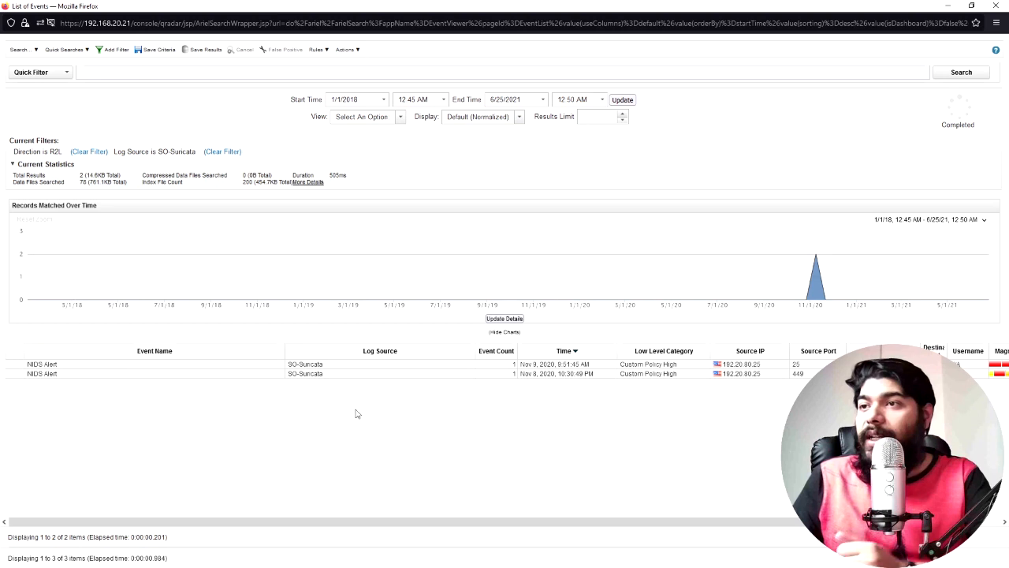
{"action": "left_click_drag", "start_coordinate": [284, 354], "coordinate": [107, 361]}
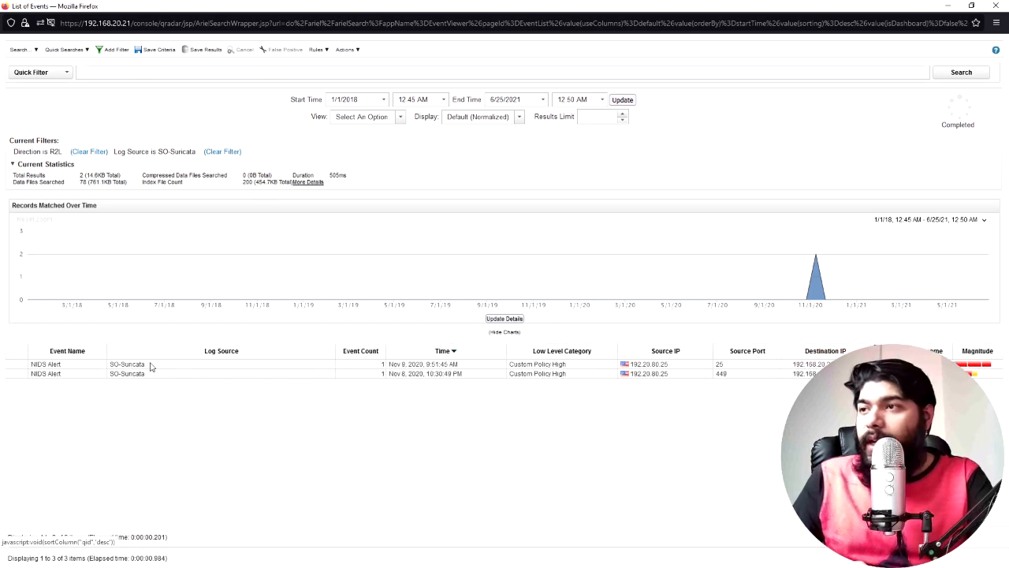
{"action": "left_click", "coordinate": [420, 366]}
{"action": "left_click_drag", "start_coordinate": [333, 354], "coordinate": [184, 357]}
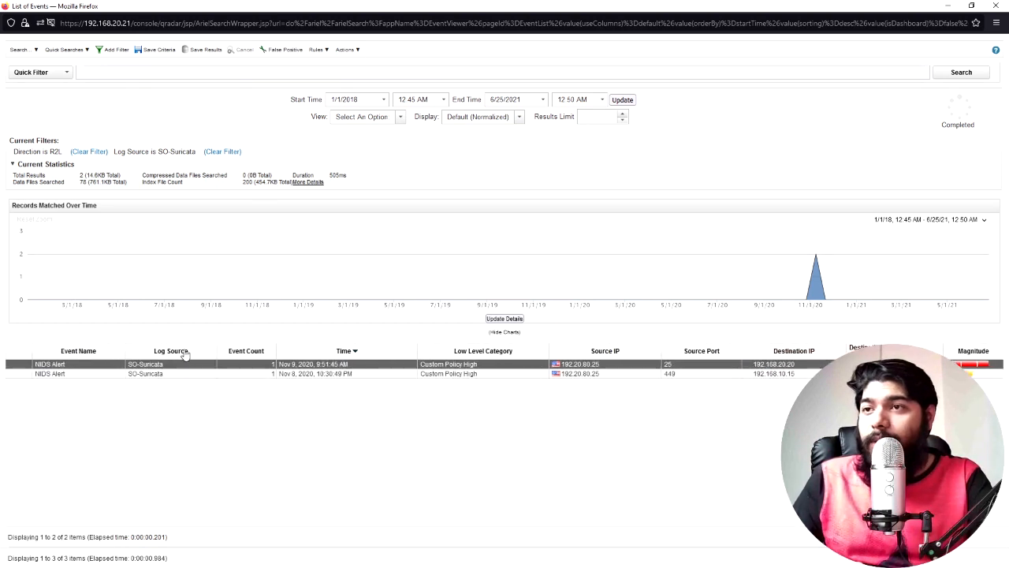
Compare the times of the two NIDS Alert rows and open the details of the Nov 8, 2020 alert
{"action": "left_click", "coordinate": [282, 375]}
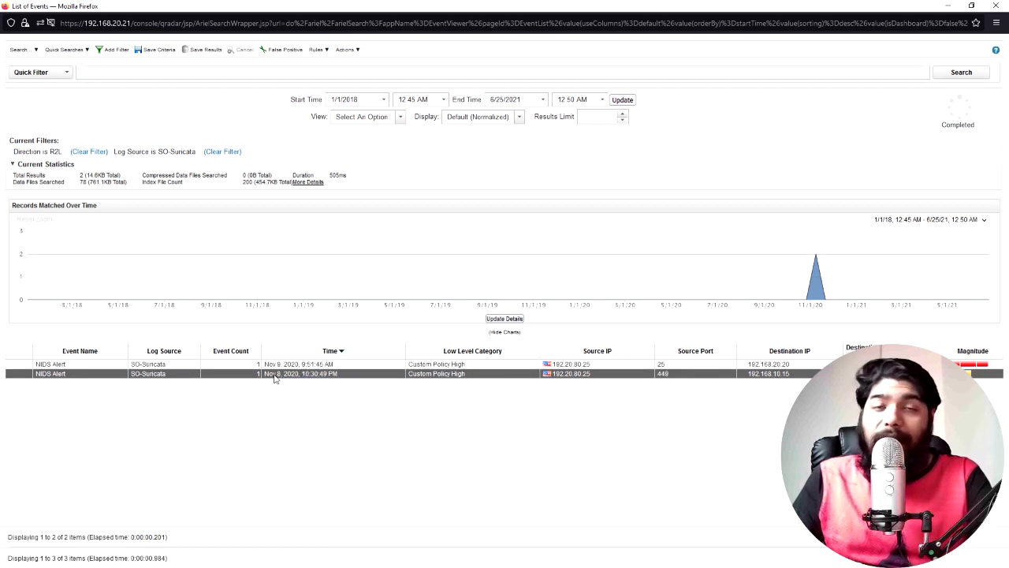
{"action": "left_click", "coordinate": [283, 365]}
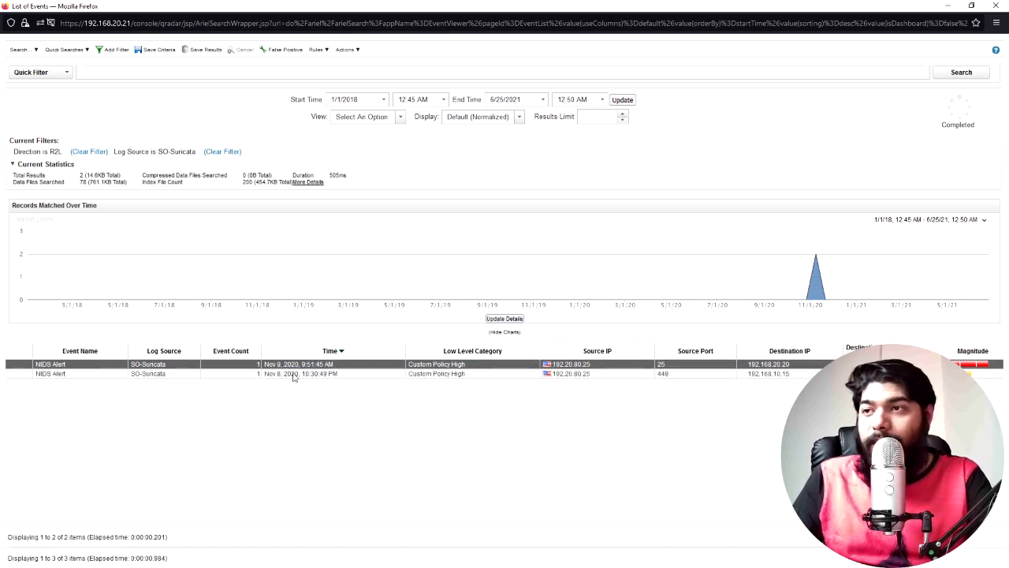
{"action": "left_click", "coordinate": [291, 375]}
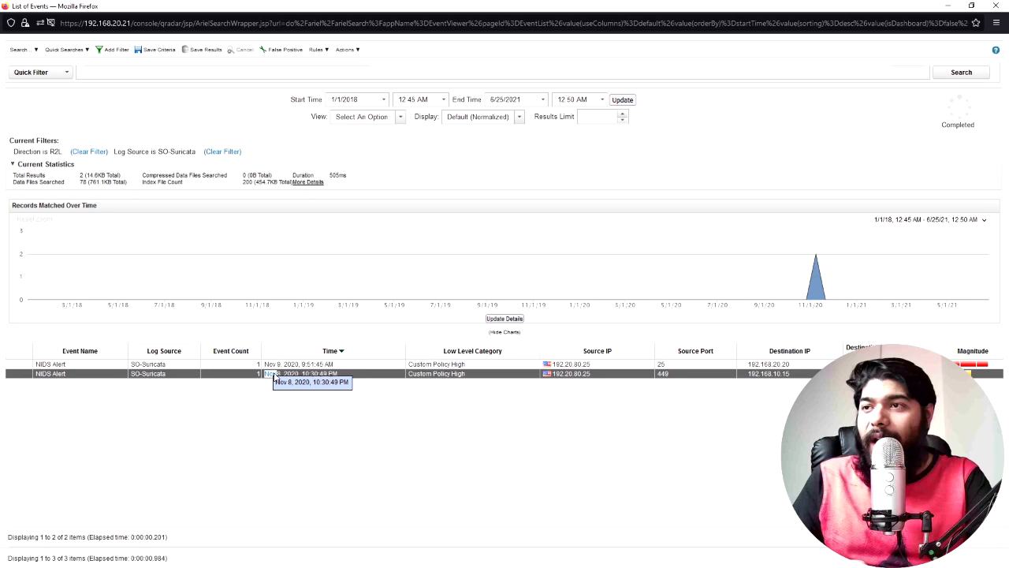
{"action": "double_click", "coordinate": [271, 374]}
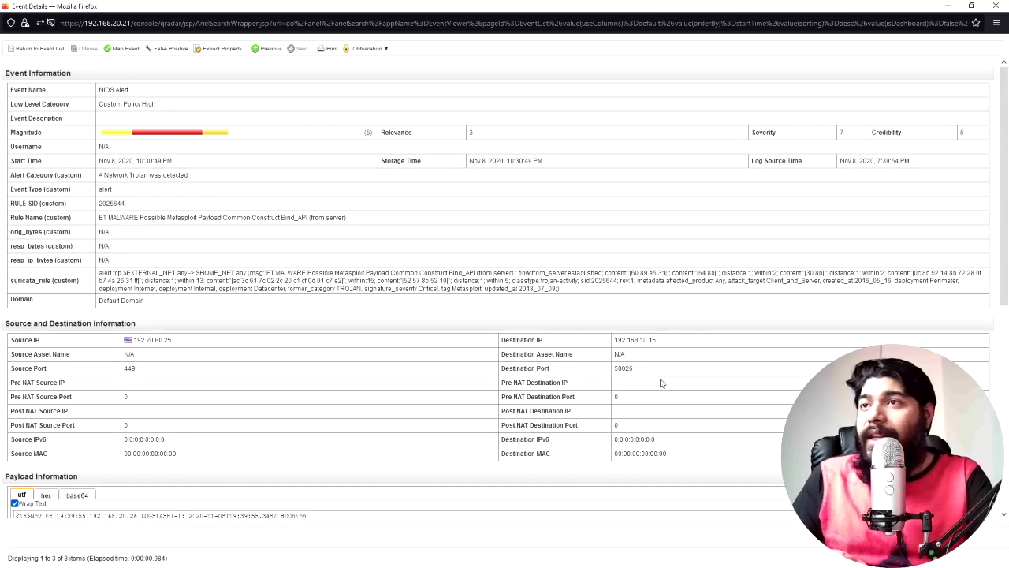
Highlight the source and destination IPs of the Nov 8 alert to trace the traffic direction, and clear the highlight
{"action": "left_click_drag", "start_coordinate": [657, 341], "coordinate": [614, 340]}
{"action": "left_click", "coordinate": [516, 350]}
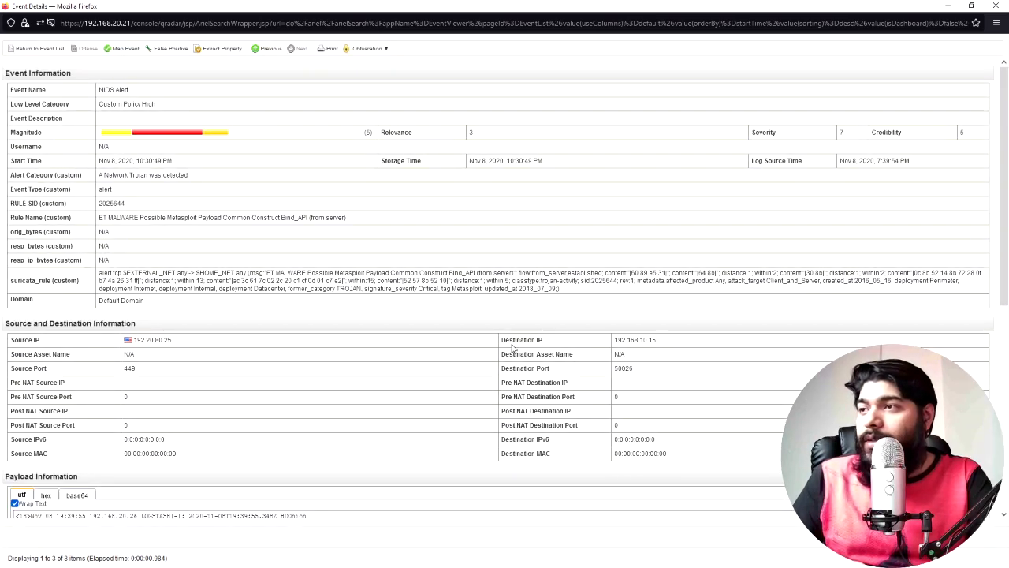
{"action": "left_click_drag", "start_coordinate": [174, 340], "coordinate": [135, 340]}
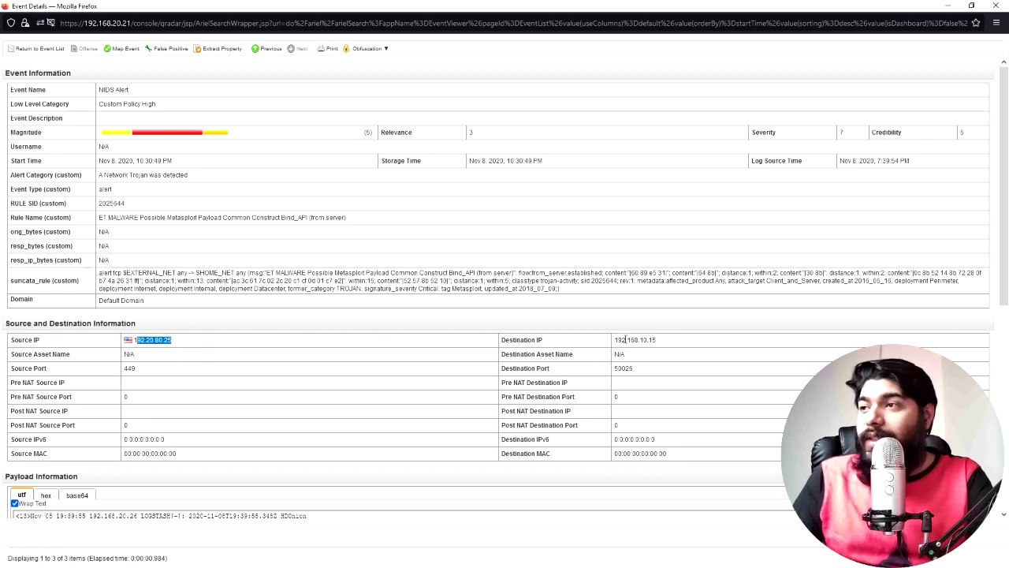
{"action": "left_click_drag", "start_coordinate": [614, 339], "coordinate": [668, 347]}
{"action": "left_click", "coordinate": [669, 346]}
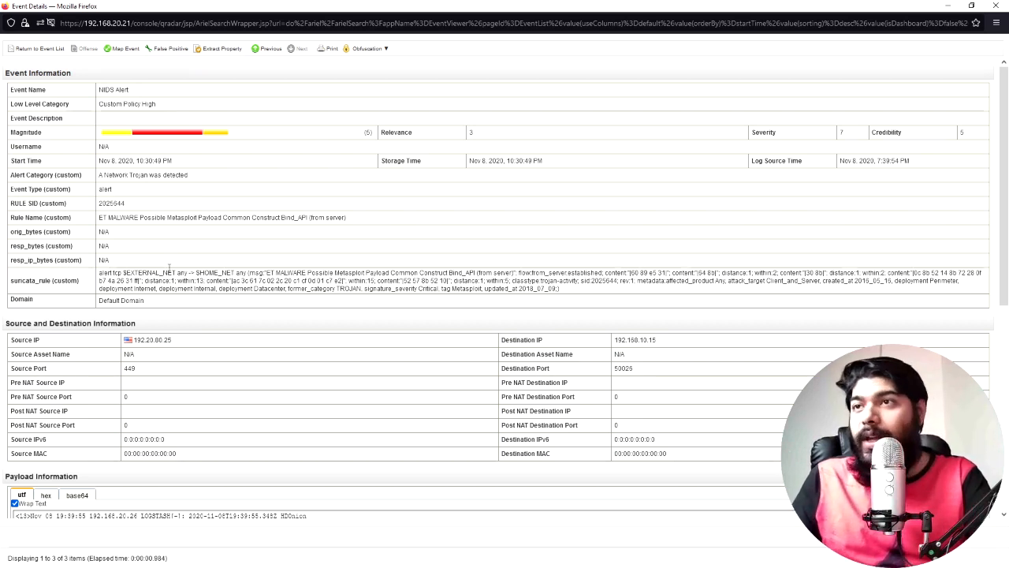
Highlight part of the Metasploit rule name and the targeted destination IP in the Nov 8 alert, clearing each highlight
{"action": "left_click_drag", "start_coordinate": [167, 218], "coordinate": [274, 218]}
{"action": "left_click", "coordinate": [274, 218]}
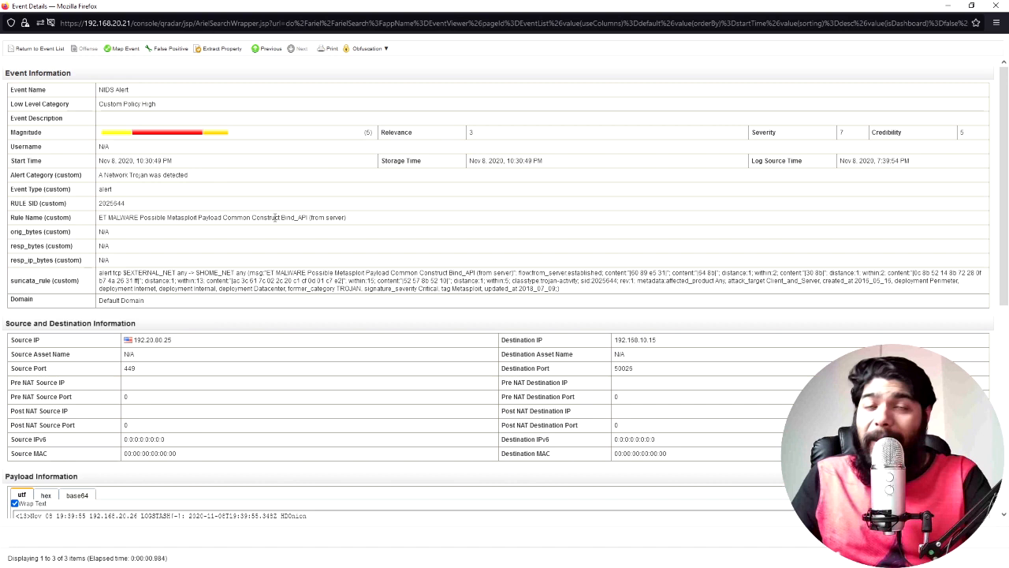
{"action": "left_click_drag", "start_coordinate": [661, 342], "coordinate": [615, 340]}
{"action": "left_click", "coordinate": [233, 385]}
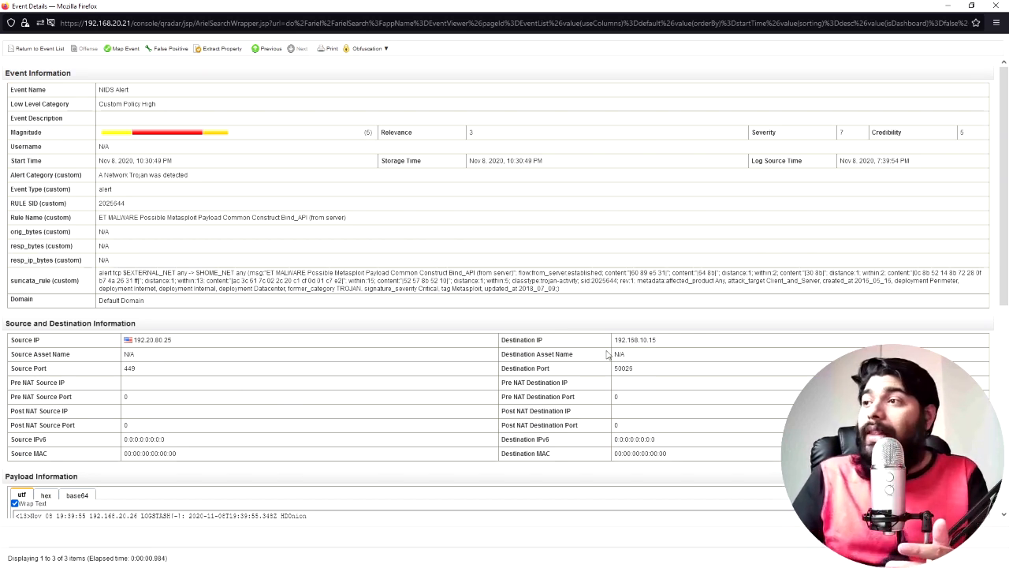
{"action": "left_click_drag", "start_coordinate": [614, 340], "coordinate": [673, 341]}
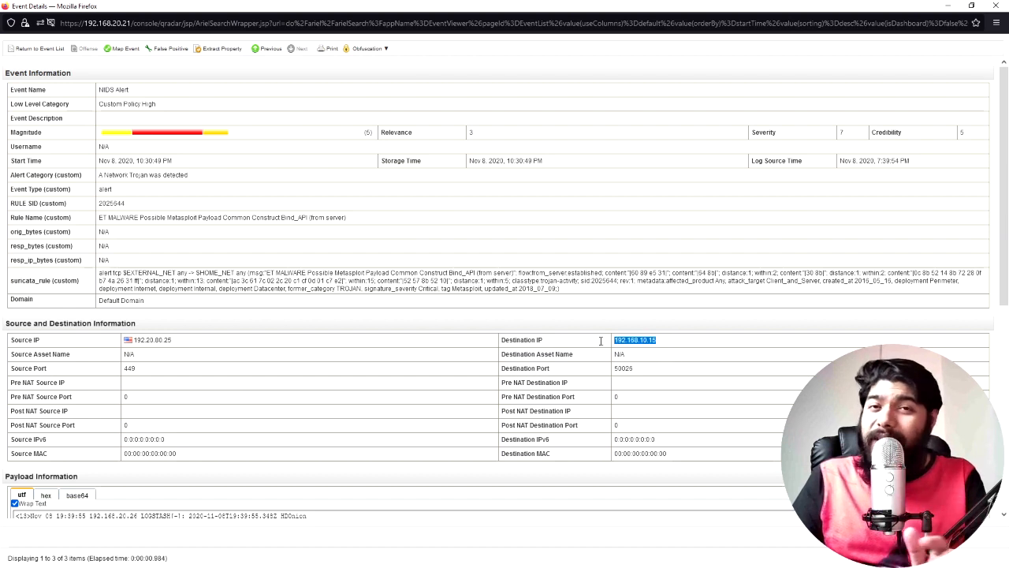
{"action": "left_click", "coordinate": [496, 348]}
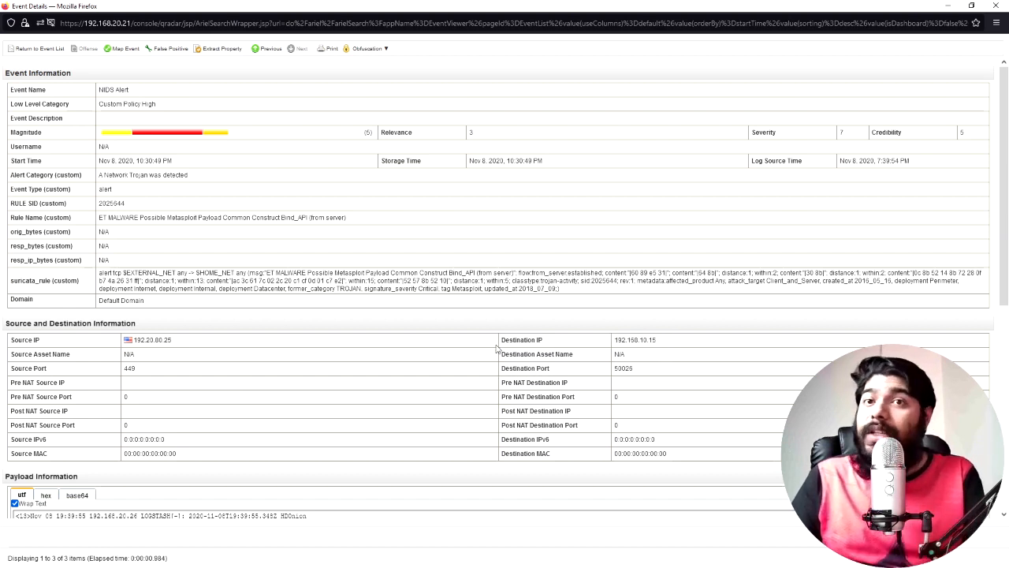
Show the preceding NIDS Alert from Nov 9, 2020 and examine its Start Time, highlighting the label and value
{"action": "left_click", "coordinate": [261, 50]}
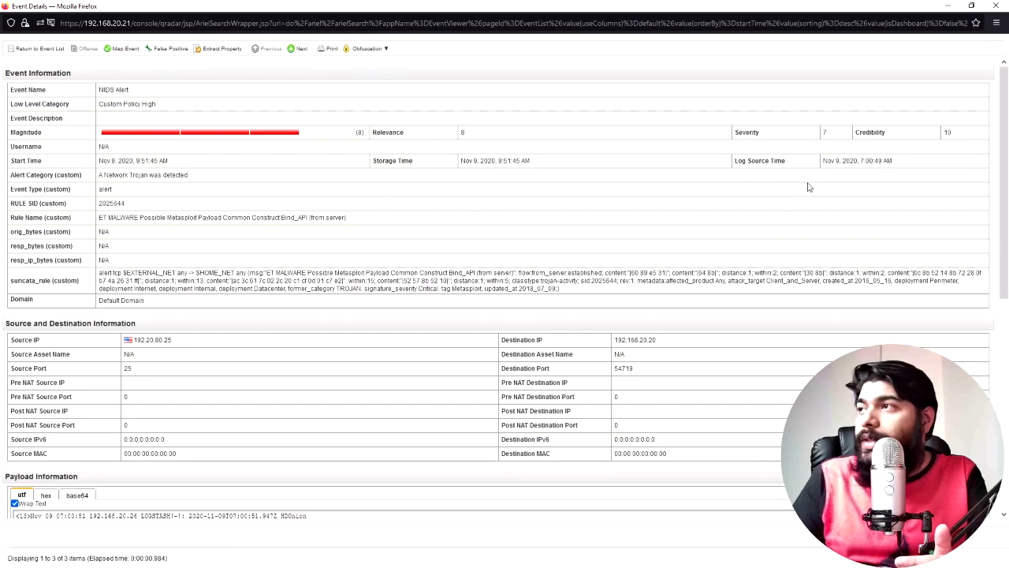
{"action": "left_click_drag", "start_coordinate": [100, 160], "coordinate": [178, 165]}
{"action": "left_click", "coordinate": [178, 165]}
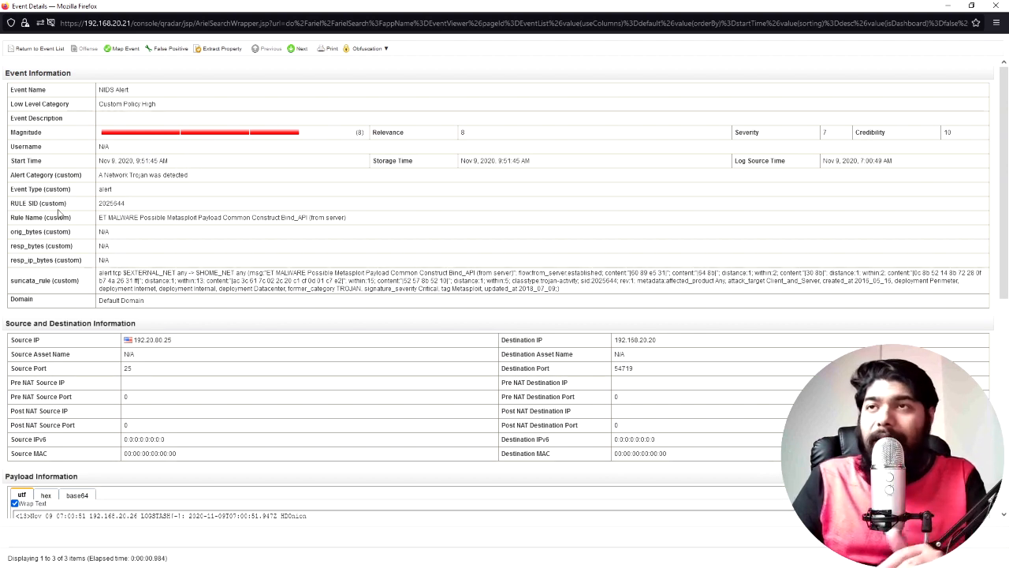
{"action": "left_click_drag", "start_coordinate": [42, 161], "coordinate": [14, 161]}
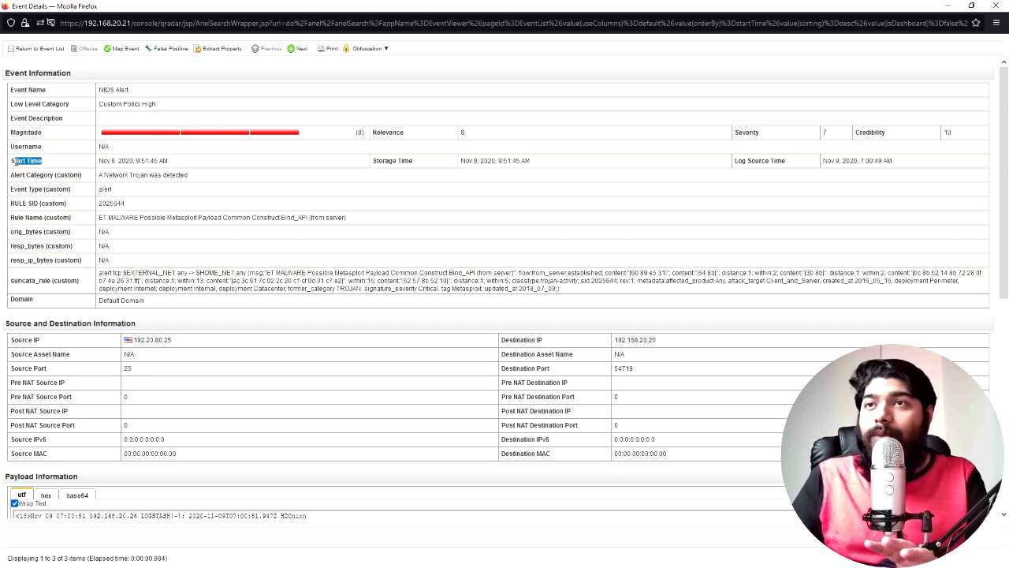
{"action": "left_click", "coordinate": [404, 160]}
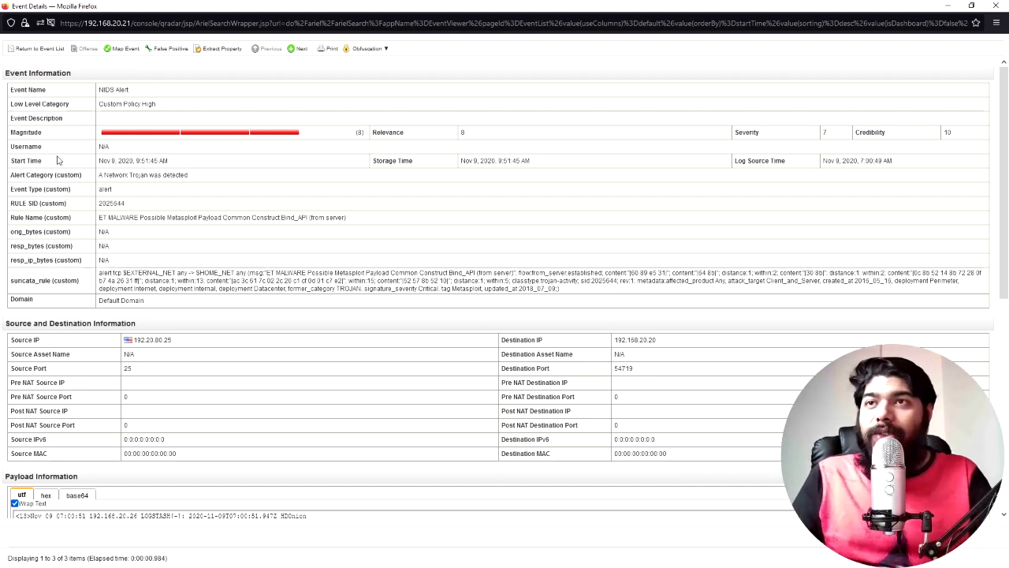
{"action": "left_click_drag", "start_coordinate": [100, 160], "coordinate": [172, 164]}
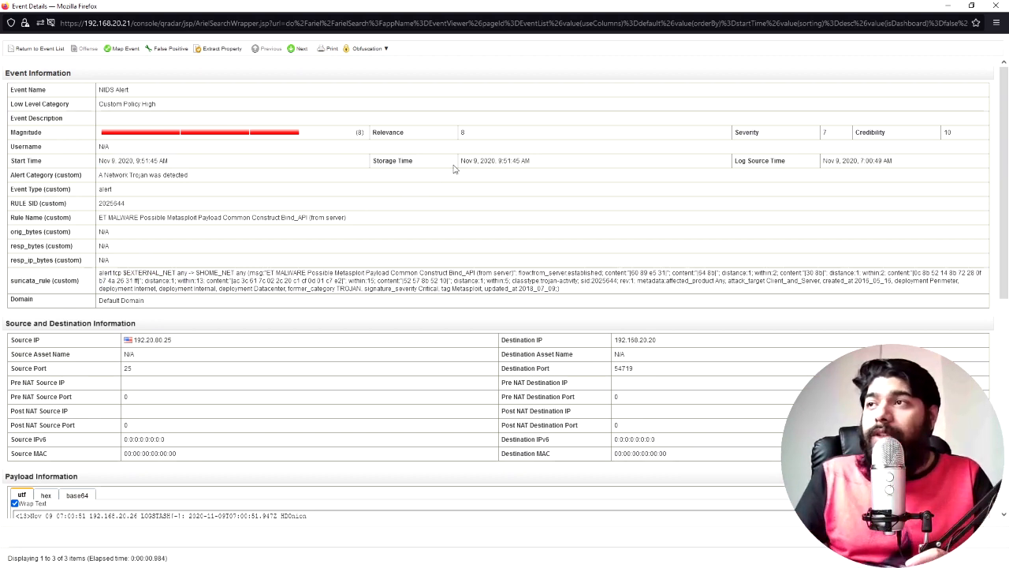
Examine the Nov 9 alert's Storage Time and Log Source Time, highlighting the time fields
{"action": "left_click_drag", "start_coordinate": [460, 161], "coordinate": [525, 174]}
{"action": "left_click", "coordinate": [521, 178]}
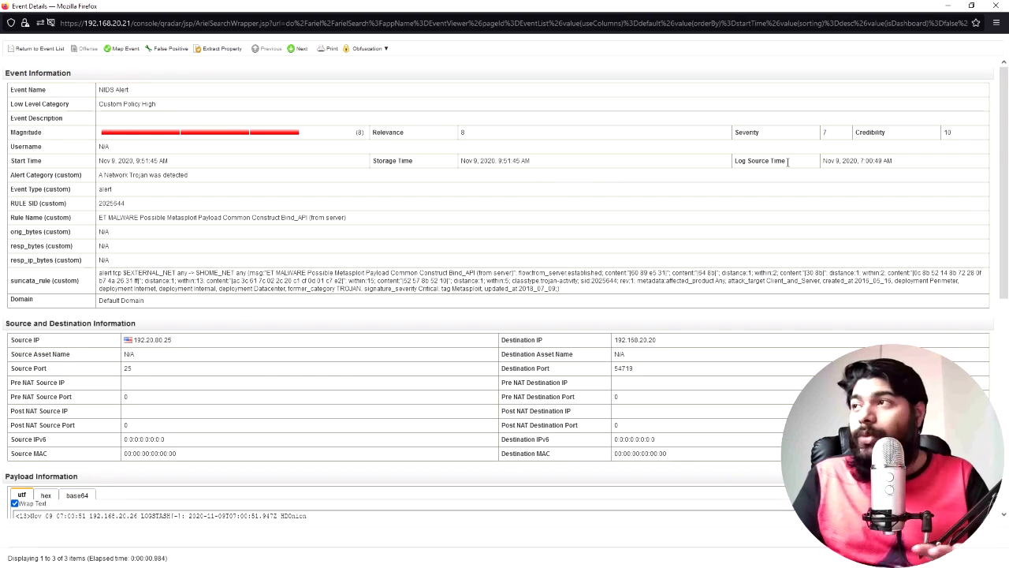
{"action": "left_click_drag", "start_coordinate": [822, 160], "coordinate": [905, 162]}
{"action": "left_click", "coordinate": [862, 177]}
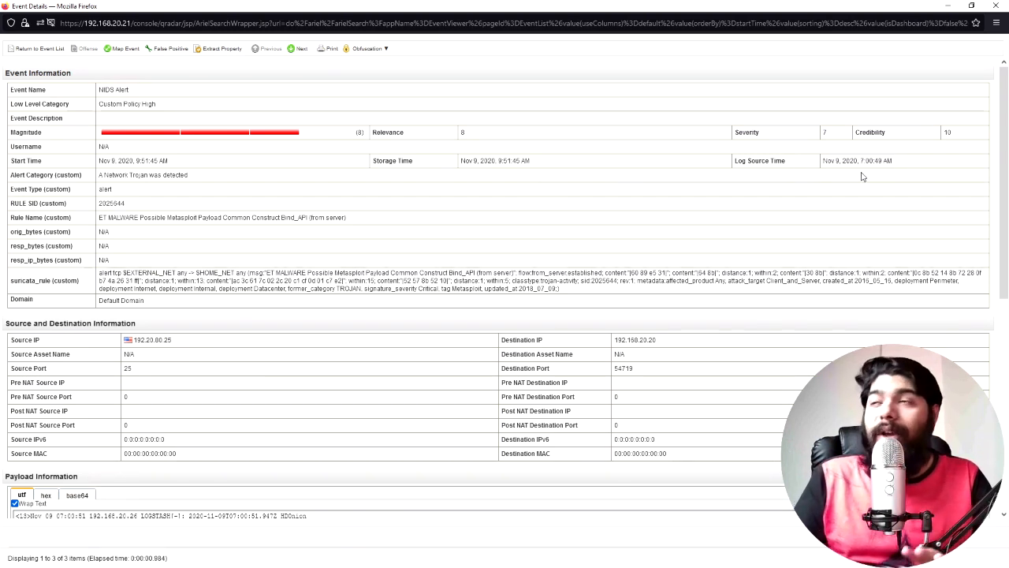
{"action": "scroll", "coordinate": [317, 352], "scroll_direction": "down", "scroll_amount": 1}
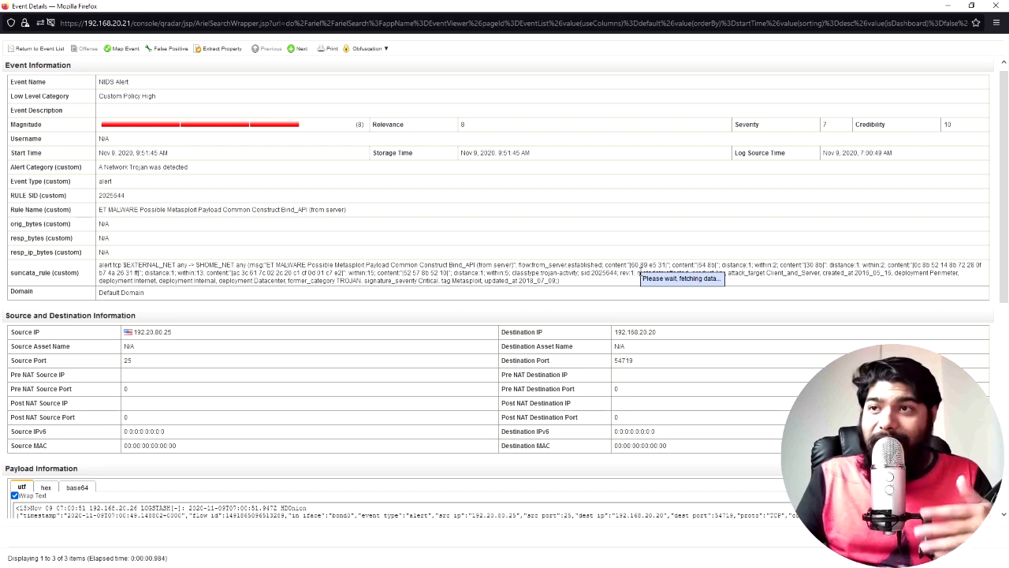
{"action": "left_click_drag", "start_coordinate": [822, 157], "coordinate": [896, 146]}
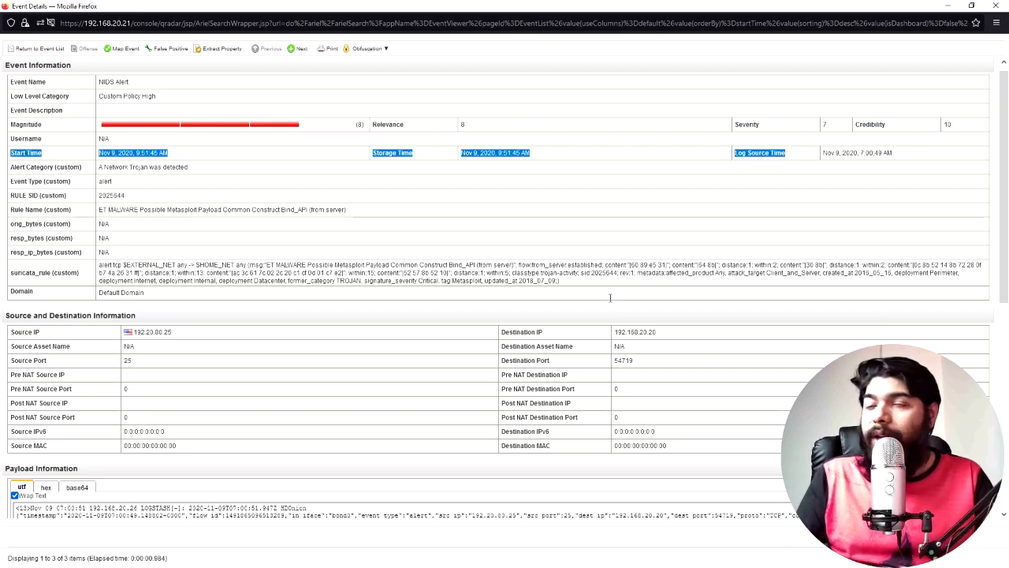
Compare the timestamp at the start of the Nov 9 alert's payload with its Log Source Time, highlighting both
{"action": "scroll", "coordinate": [156, 481], "scroll_direction": "down", "scroll_amount": 1}
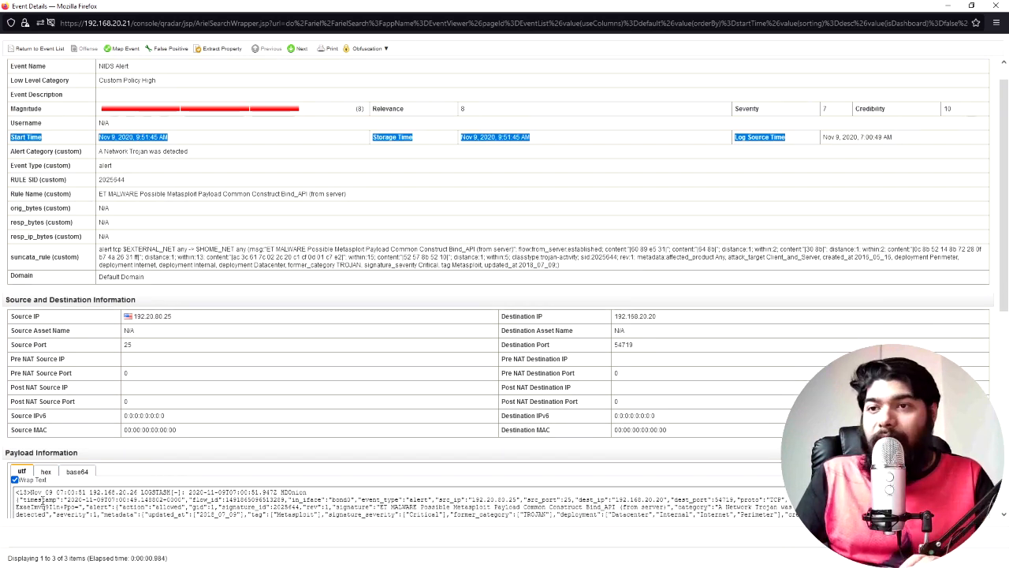
{"action": "left_click_drag", "start_coordinate": [44, 491], "coordinate": [85, 492]}
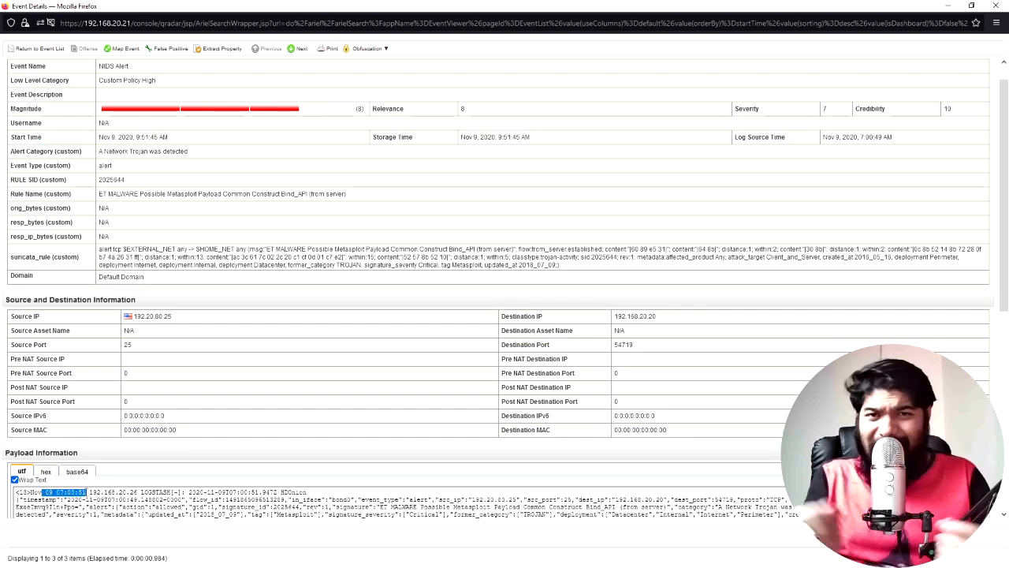
{"action": "left_click", "coordinate": [857, 138]}
{"action": "left_click_drag", "start_coordinate": [823, 138], "coordinate": [883, 138]}
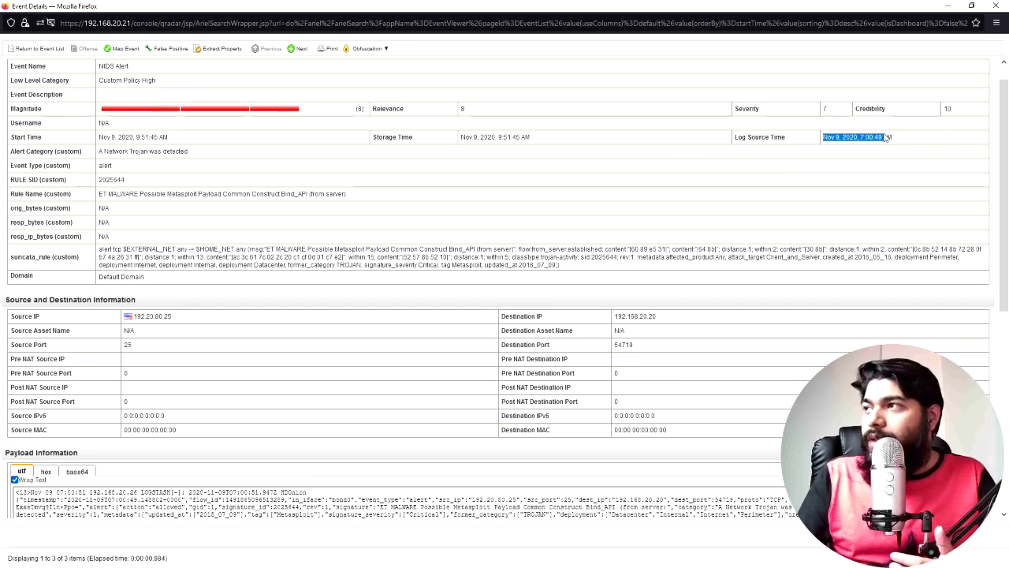
Look through the Nov 9 alert's full payload, highlight the day and time in its first line, and clear the highlight
{"action": "scroll", "coordinate": [107, 489], "scroll_direction": "down", "scroll_amount": 1}
{"action": "scroll", "coordinate": [68, 455], "scroll_direction": "down", "scroll_amount": 3}
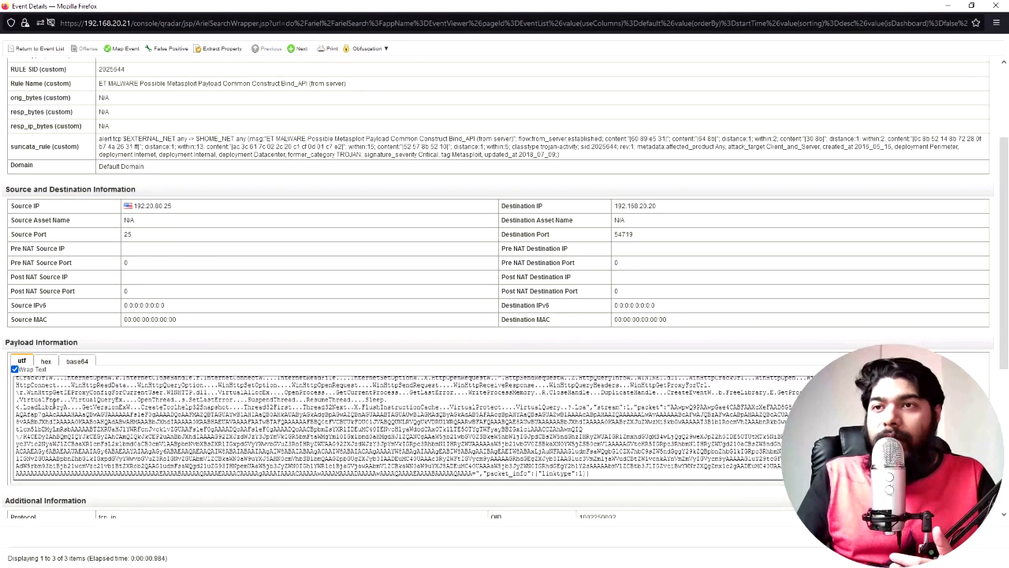
{"action": "scroll", "coordinate": [129, 343], "scroll_direction": "up", "scroll_amount": 3}
{"action": "scroll", "coordinate": [128, 343], "scroll_direction": "down", "scroll_amount": 1}
{"action": "left_click_drag", "start_coordinate": [45, 430], "coordinate": [82, 428]}
{"action": "left_click_drag", "start_coordinate": [113, 428], "coordinate": [87, 429]}
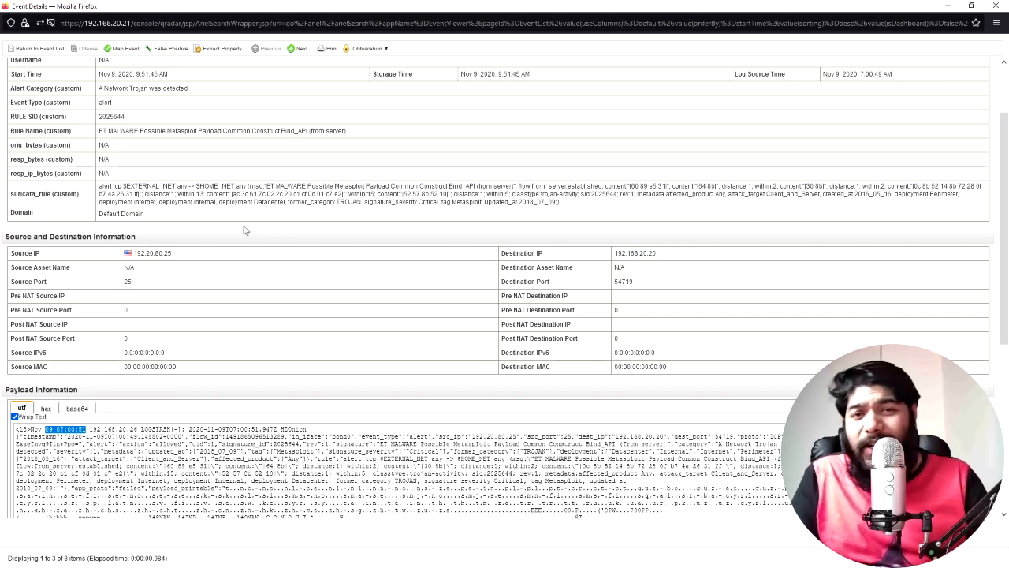
{"action": "left_click", "coordinate": [559, 278]}
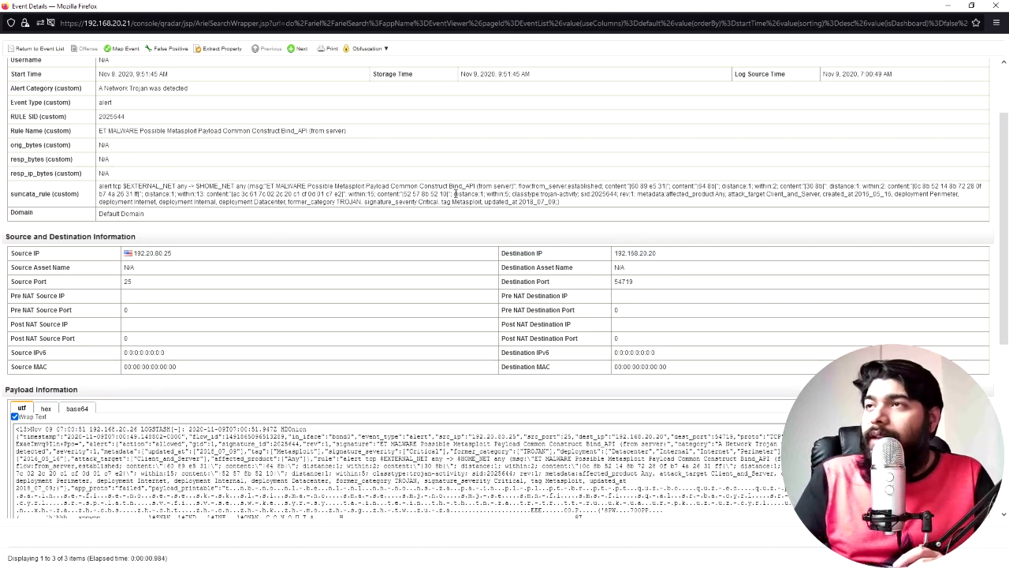
Show the following NIDS Alert from Nov 8, 2020, highlight its destination IP, and view its payload
{"action": "scroll", "coordinate": [457, 193], "scroll_direction": "up", "scroll_amount": 1}
{"action": "left_click", "coordinate": [296, 54]}
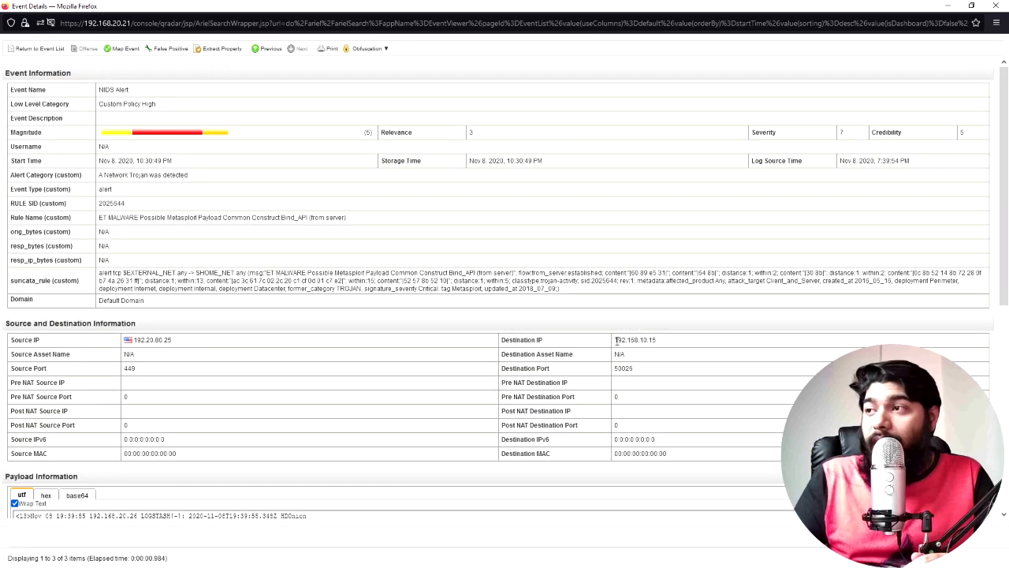
{"action": "left_click_drag", "start_coordinate": [615, 340], "coordinate": [667, 346]}
{"action": "left_click", "coordinate": [691, 349]}
{"action": "scroll", "coordinate": [575, 272], "scroll_direction": "down", "scroll_amount": 2}
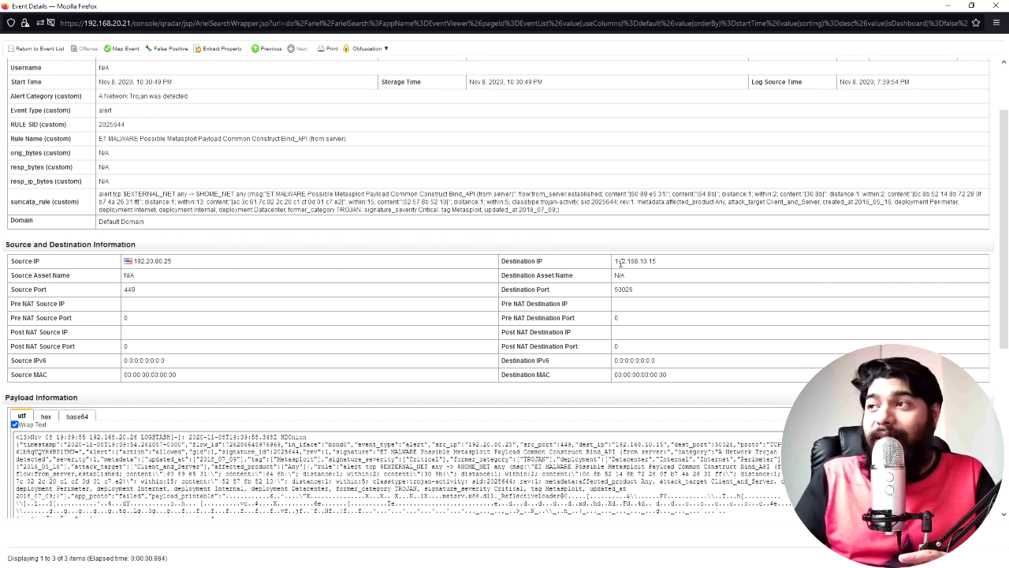
Open an event search for the Nov 8 alert's destination IP, 192.168.10.15, and maximize the search window
{"action": "left_click_drag", "start_coordinate": [615, 261], "coordinate": [663, 266]}
{"action": "left_click", "coordinate": [635, 328]}
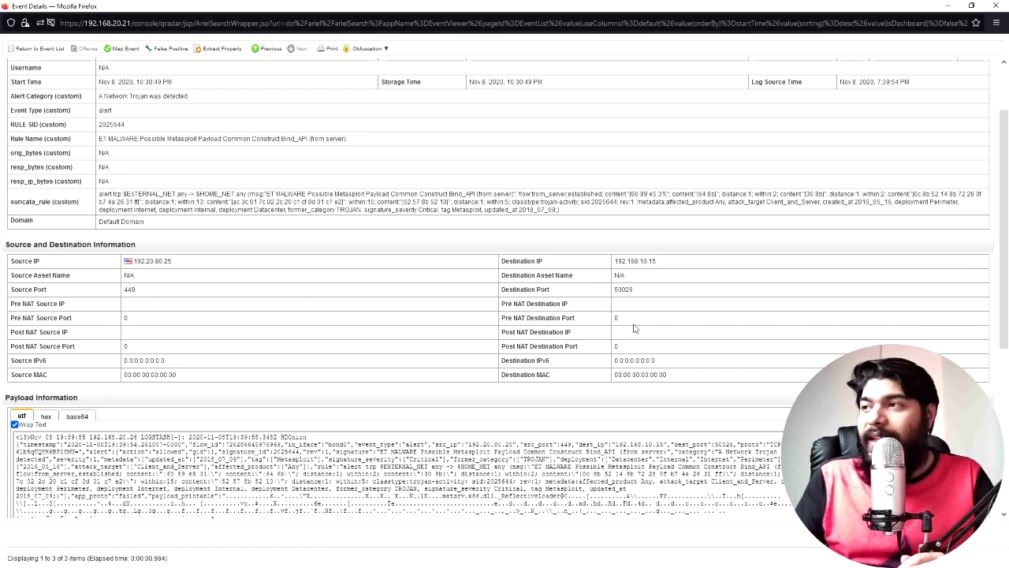
{"action": "right_click", "coordinate": [636, 262]}
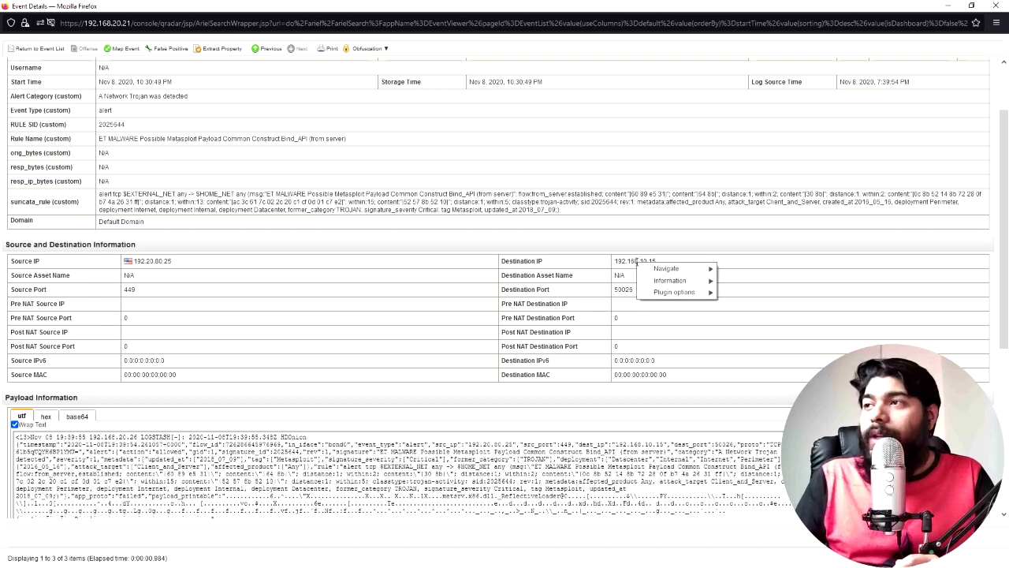
{"action": "left_click", "coordinate": [628, 261]}
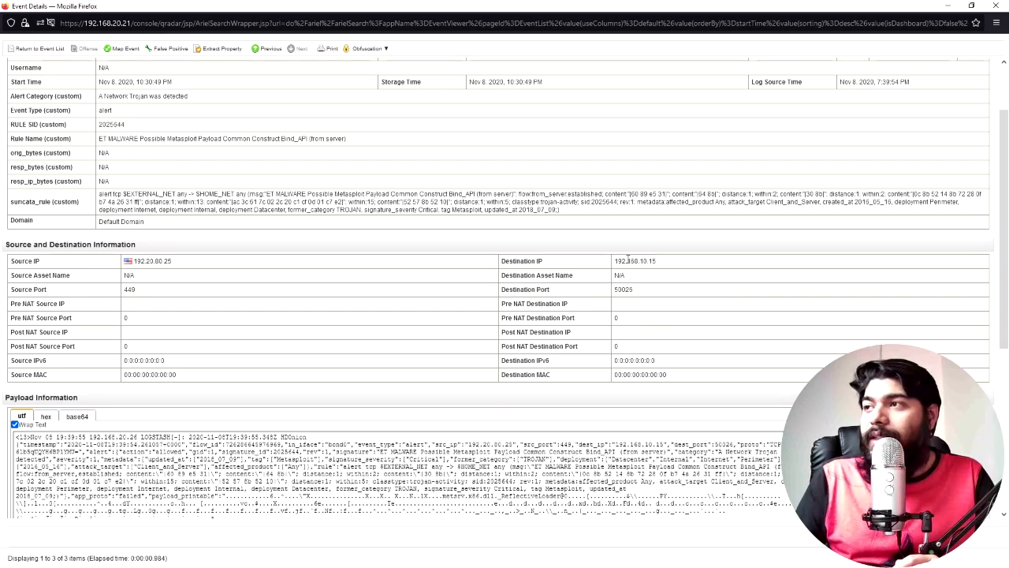
{"action": "right_click", "coordinate": [629, 260]}
{"action": "mouse_move", "coordinate": [653, 281]}
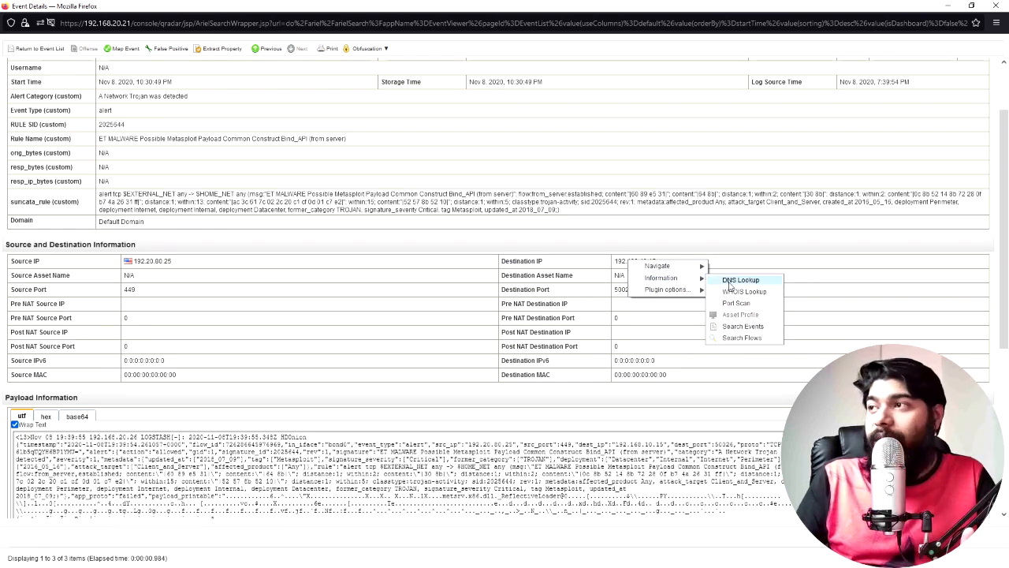
{"action": "left_click", "coordinate": [731, 328]}
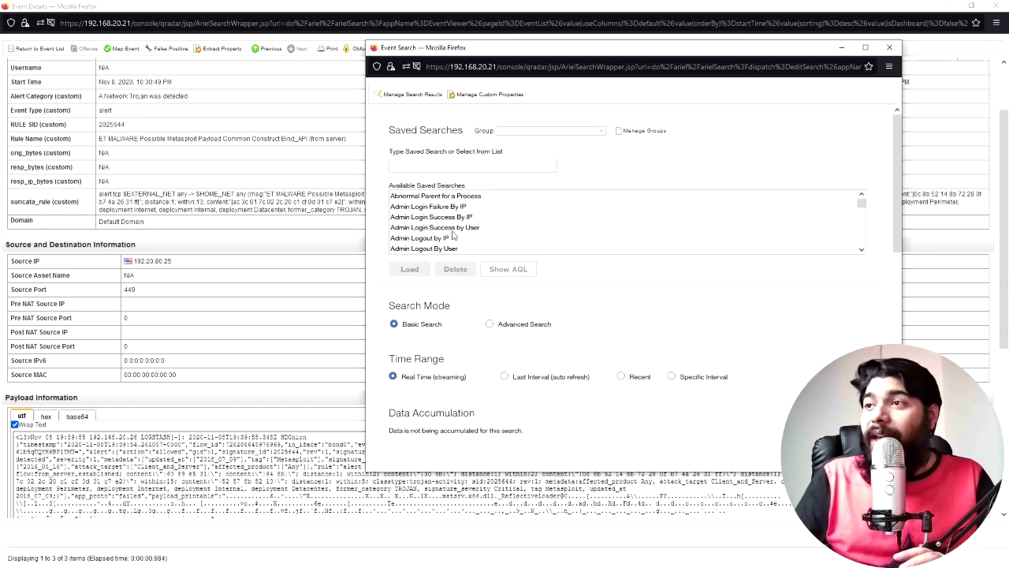
{"action": "left_click", "coordinate": [866, 48]}
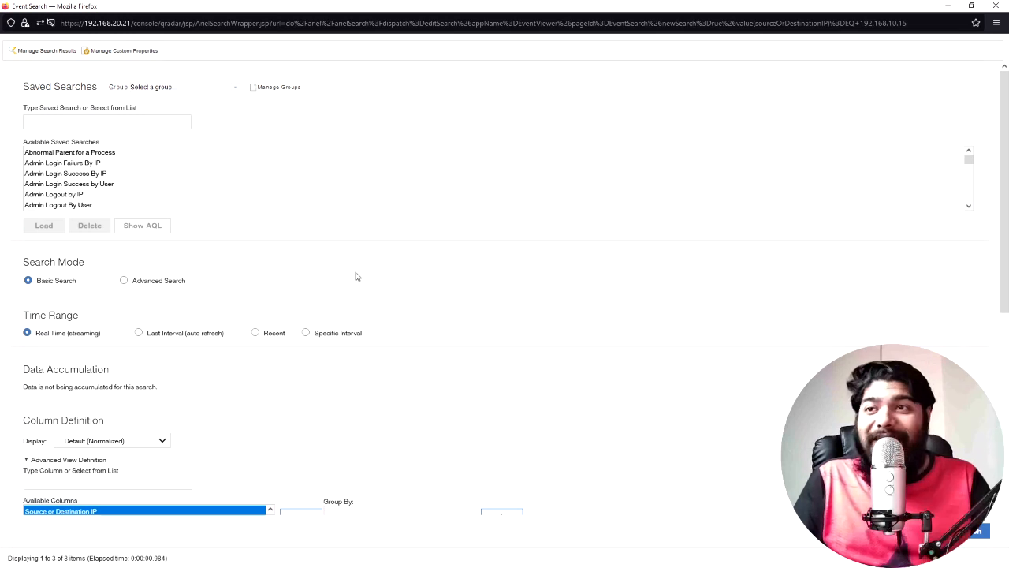
Set the event search's time range to a specific interval with 6/1/2019 as its start day
{"action": "scroll", "coordinate": [301, 370], "scroll_direction": "down", "scroll_amount": 1}
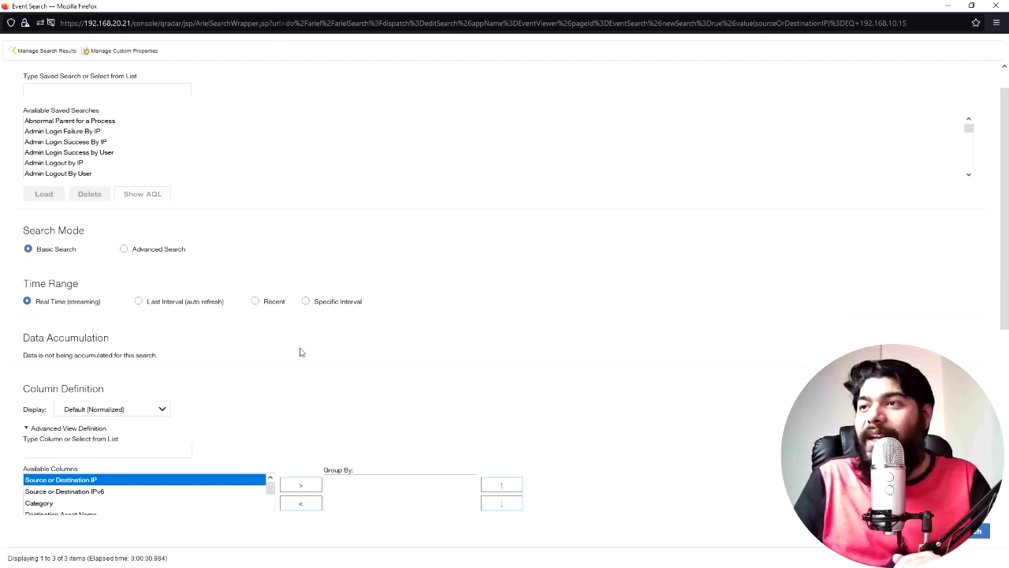
{"action": "left_click", "coordinate": [305, 301]}
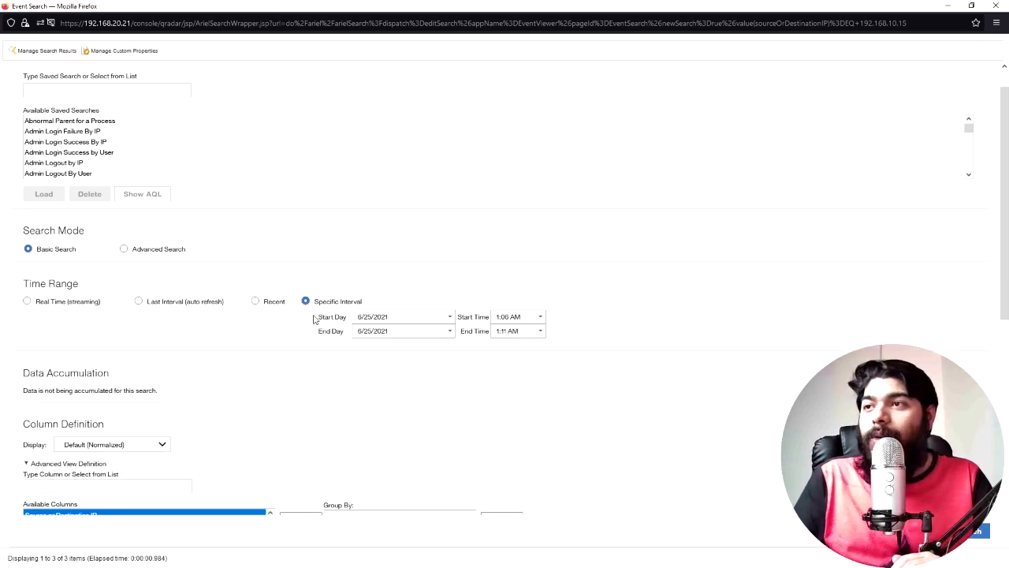
{"action": "left_click", "coordinate": [450, 317]}
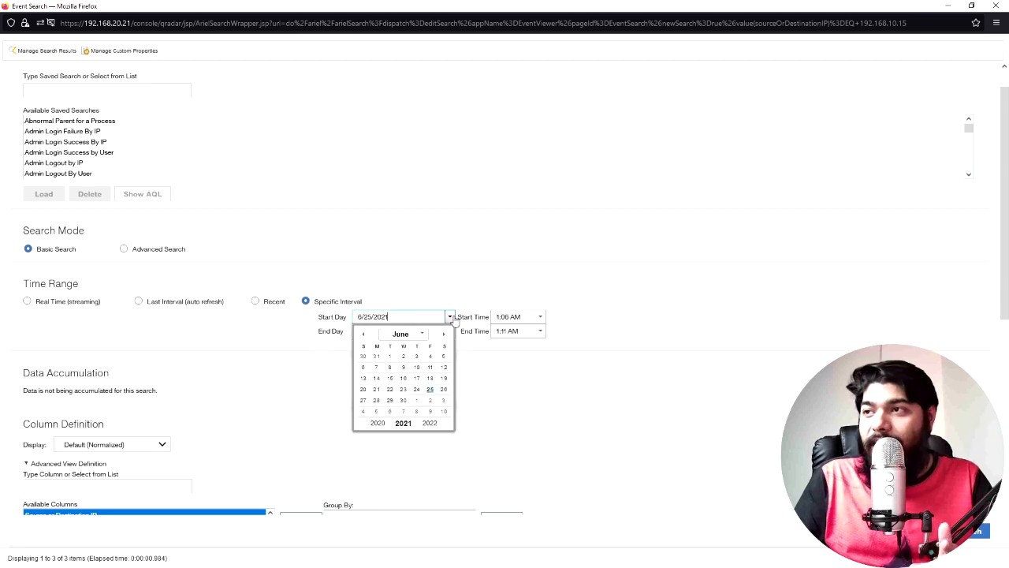
{"action": "left_click", "coordinate": [378, 424]}
{"action": "left_click", "coordinate": [380, 423]}
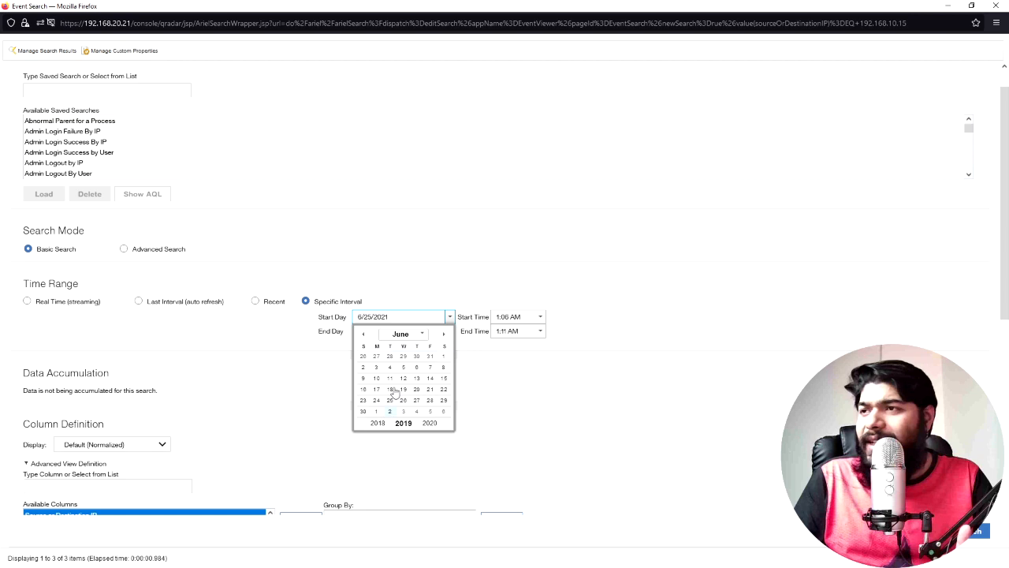
{"action": "left_click", "coordinate": [443, 356]}
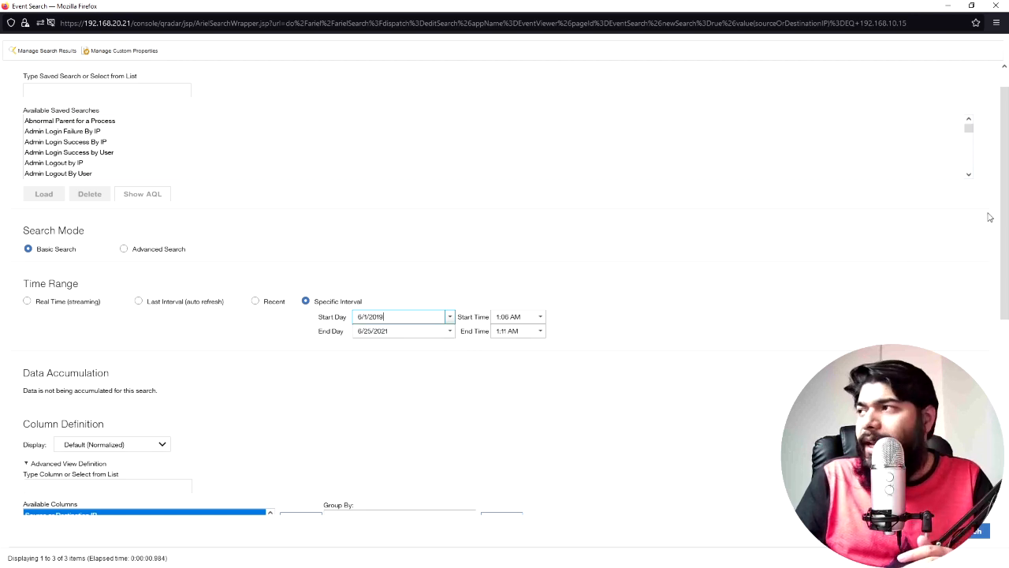
Group the search by Event Name, check the source or destination IP filter, and run the search
{"action": "scroll", "coordinate": [992, 275], "scroll_direction": "down", "scroll_amount": 5}
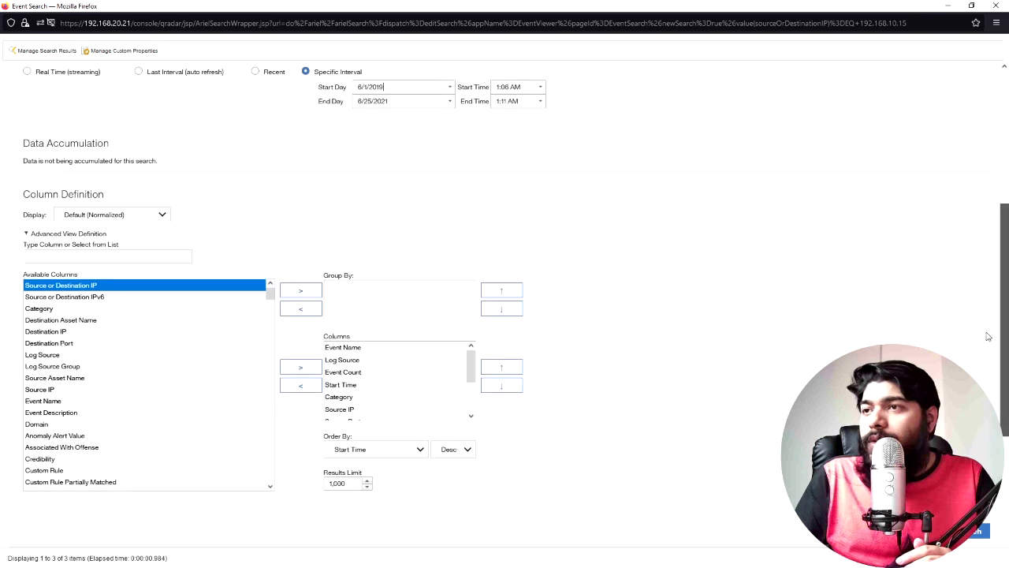
{"action": "scroll", "coordinate": [988, 337], "scroll_direction": "down", "scroll_amount": 1}
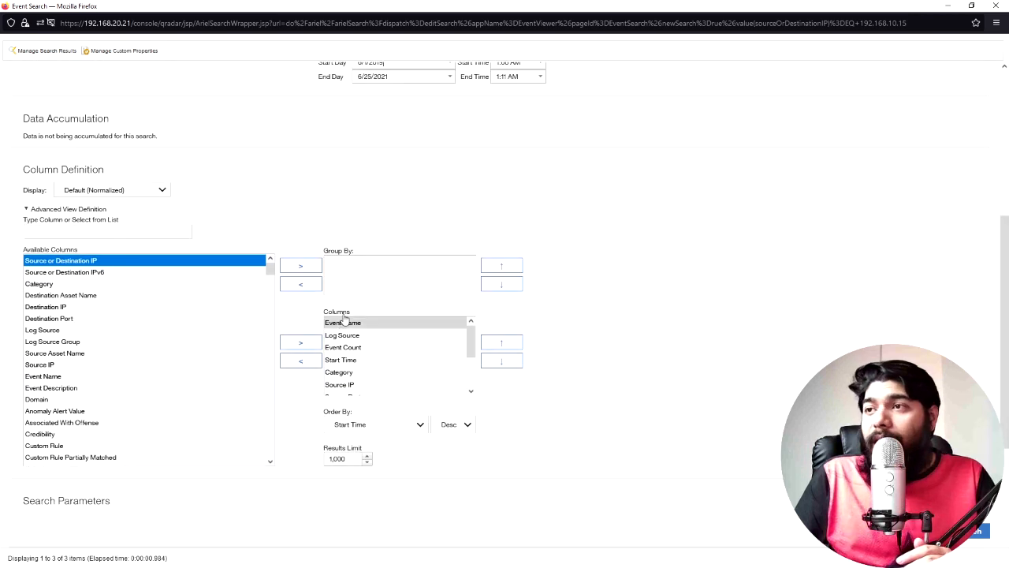
{"action": "left_click_drag", "start_coordinate": [344, 319], "coordinate": [344, 276]}
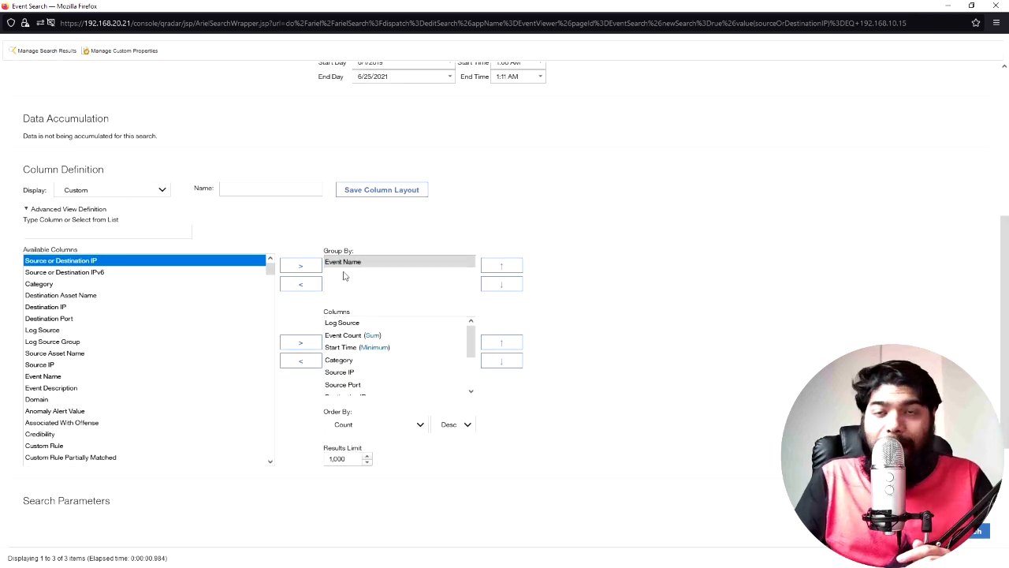
{"action": "scroll", "coordinate": [385, 418], "scroll_direction": "down", "scroll_amount": 3}
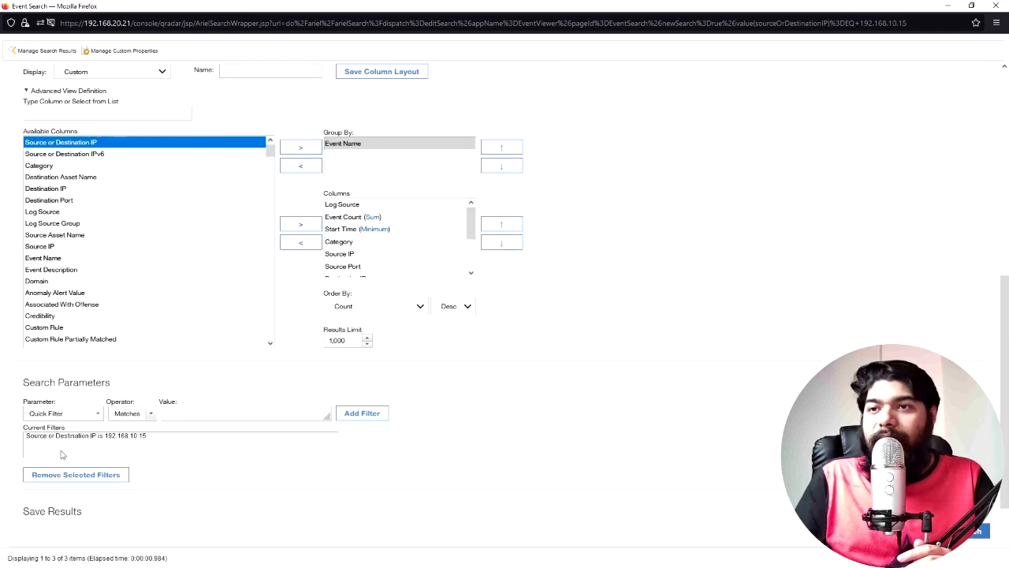
{"action": "left_click", "coordinate": [28, 438]}
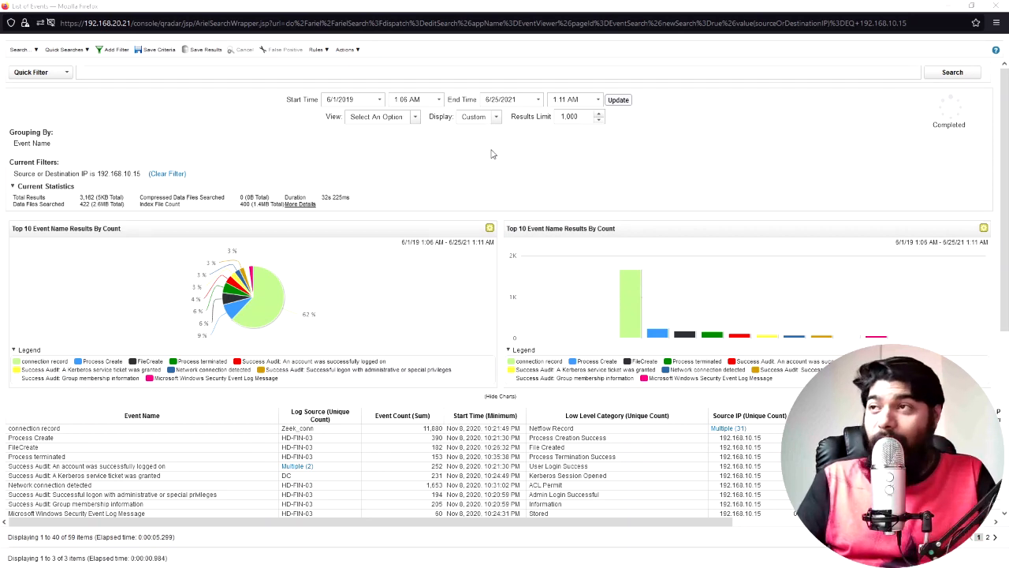
Look over the events grouped by name, and change the results display to Username
{"action": "scroll", "coordinate": [99, 464], "scroll_direction": "down", "scroll_amount": 1}
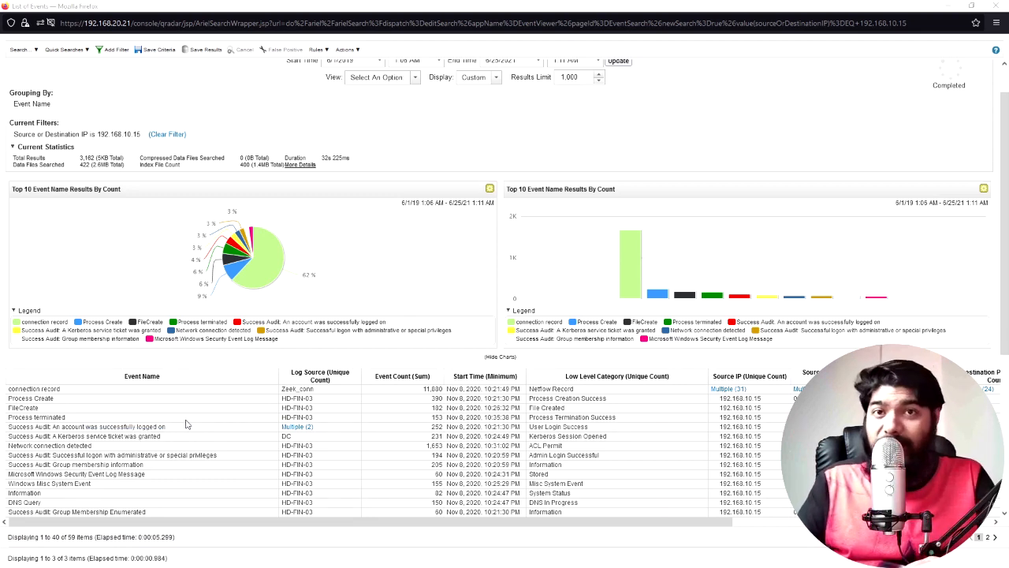
{"action": "left_click", "coordinate": [496, 78]}
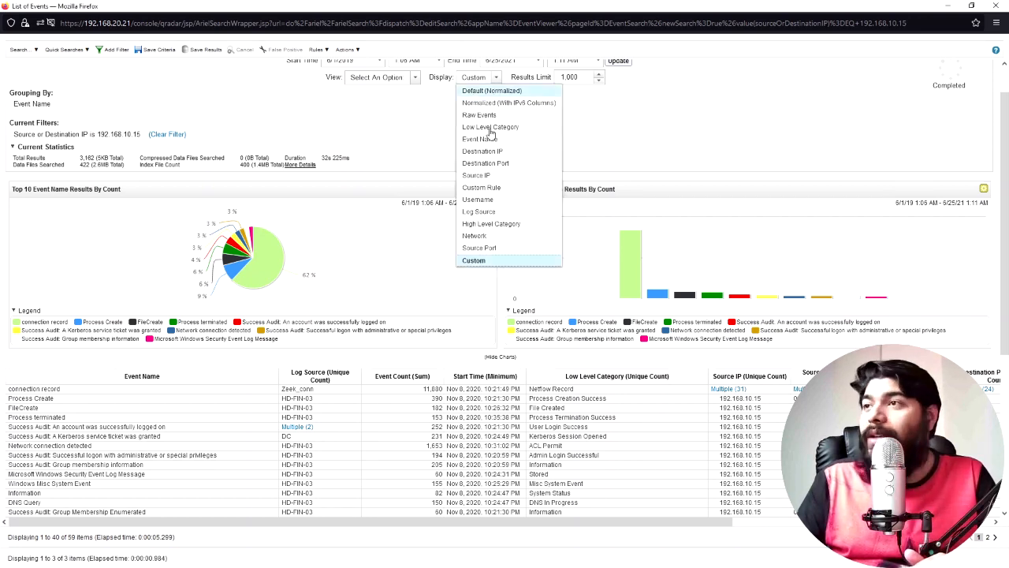
{"action": "left_click", "coordinate": [481, 200]}
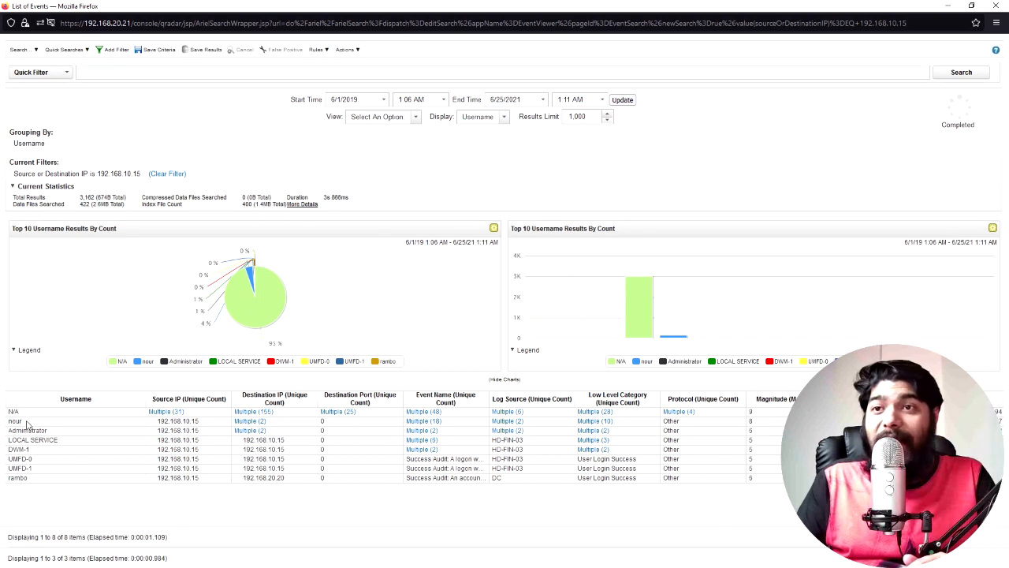
Compare the second and last user accounts in the Username results, and highlight the filtered IP address 192.168.10.15
{"action": "left_click", "coordinate": [20, 477]}
{"action": "left_click", "coordinate": [22, 422]}
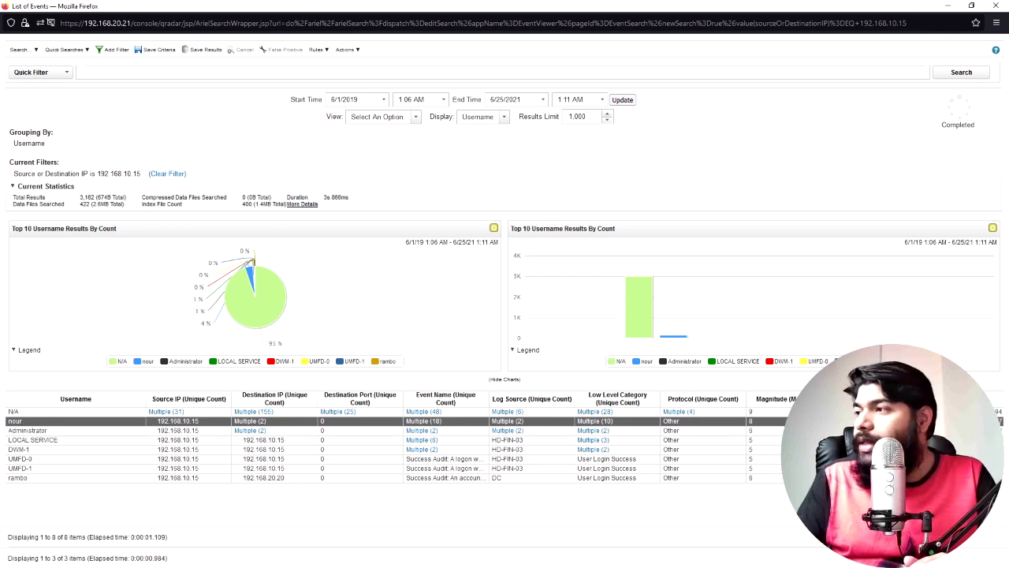
{"action": "left_click", "coordinate": [111, 478]}
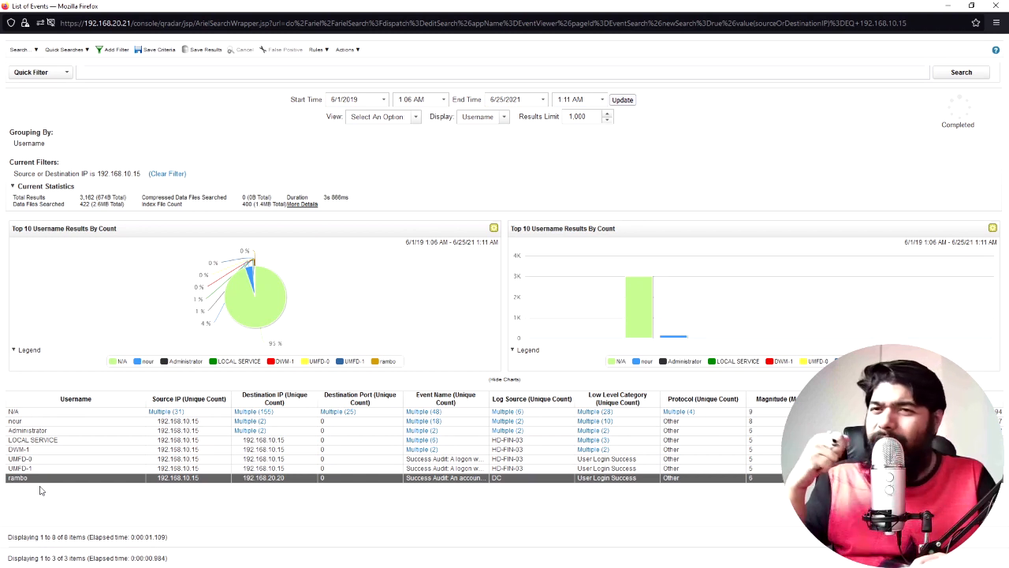
{"action": "left_click", "coordinate": [31, 422]}
{"action": "left_click", "coordinate": [25, 478]}
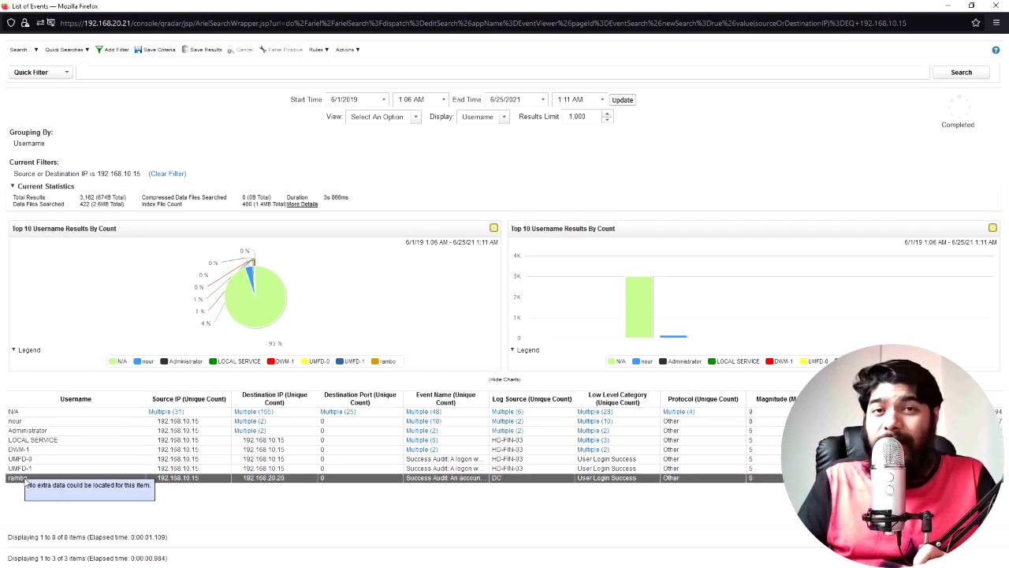
{"action": "left_click", "coordinate": [19, 422]}
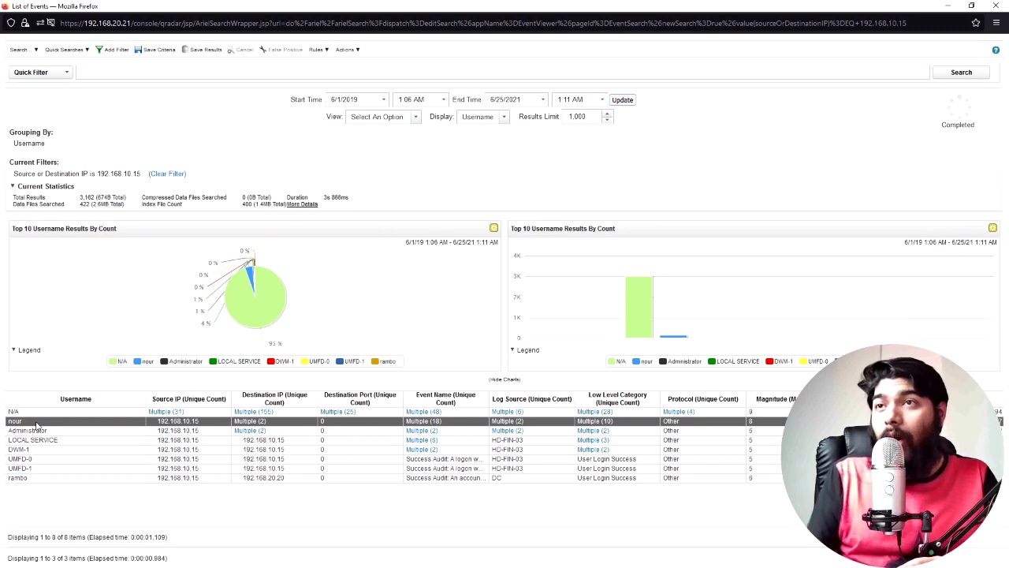
{"action": "left_click_drag", "start_coordinate": [143, 174], "coordinate": [100, 176]}
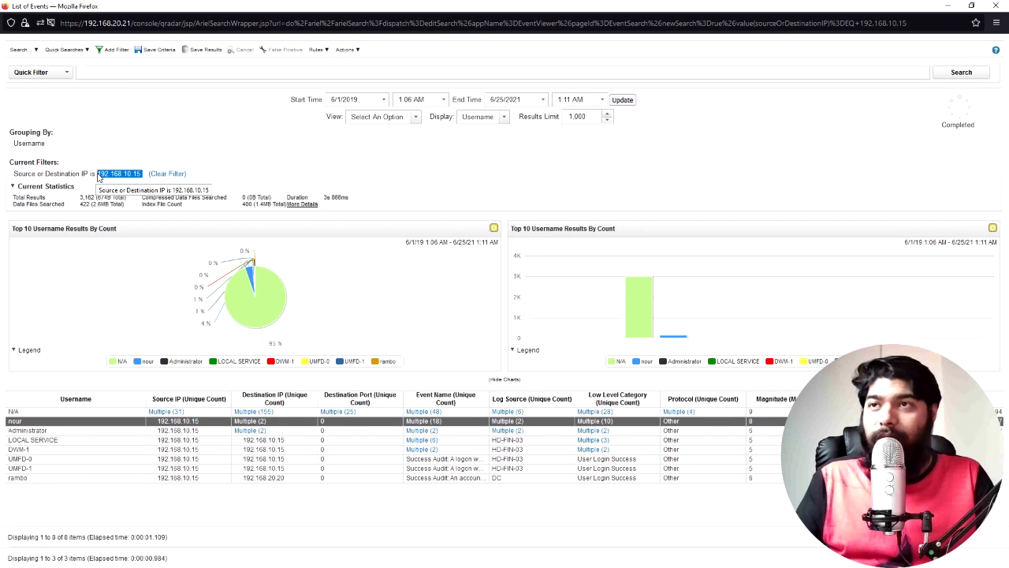
{"action": "left_click", "coordinate": [36, 480]}
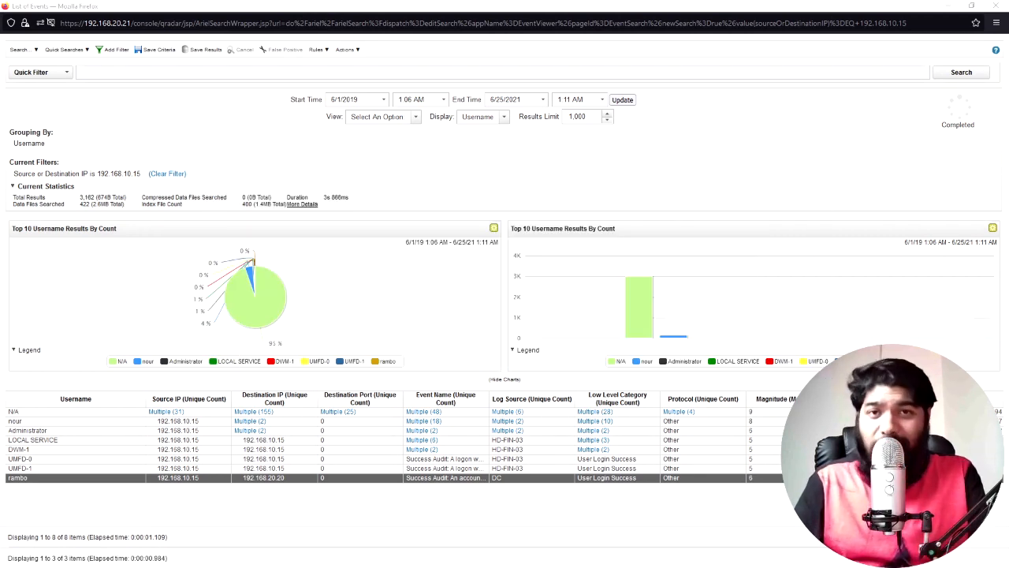
Change the results display to Event Name and look through the event names recorded for 192.168.10.15
{"action": "left_click", "coordinate": [505, 118]}
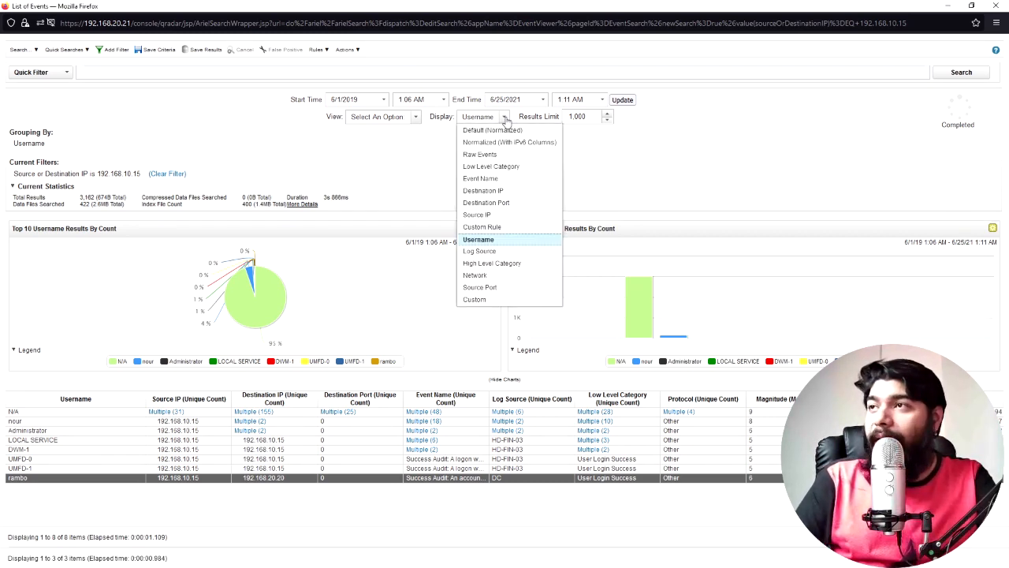
{"action": "left_click", "coordinate": [481, 178]}
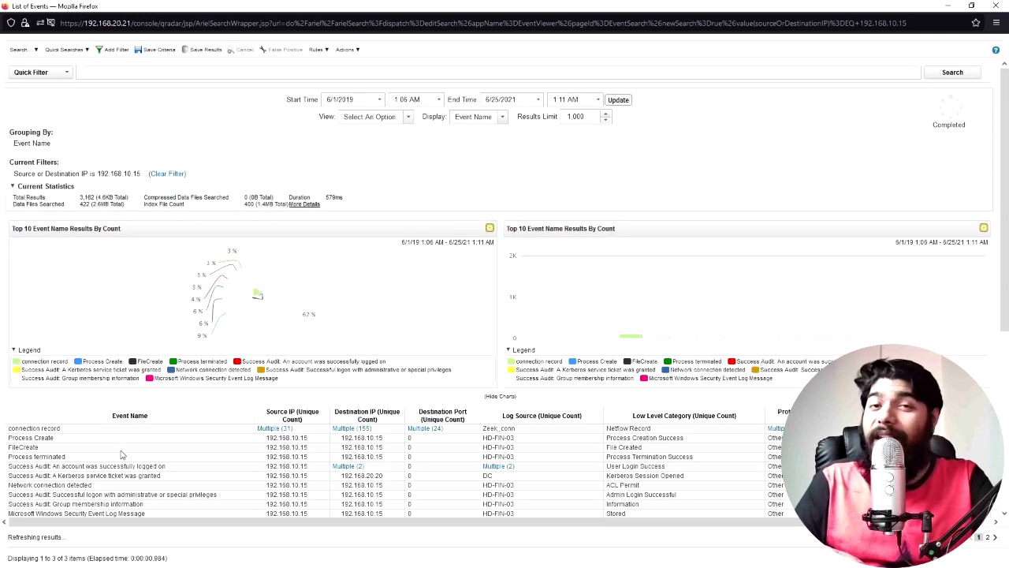
{"action": "left_click_drag", "start_coordinate": [98, 173], "coordinate": [141, 174]}
{"action": "left_click", "coordinate": [307, 176]}
{"action": "scroll", "coordinate": [192, 387], "scroll_direction": "down", "scroll_amount": 5}
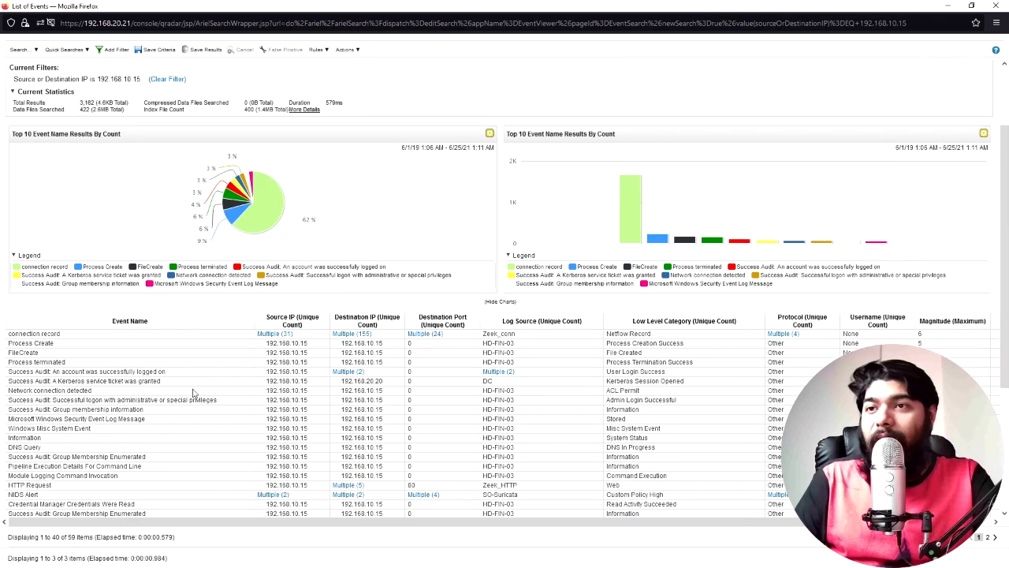
Filter the results on Event Name is FileCreate, and look across the columns of the grouped result
{"action": "left_click", "coordinate": [30, 260]}
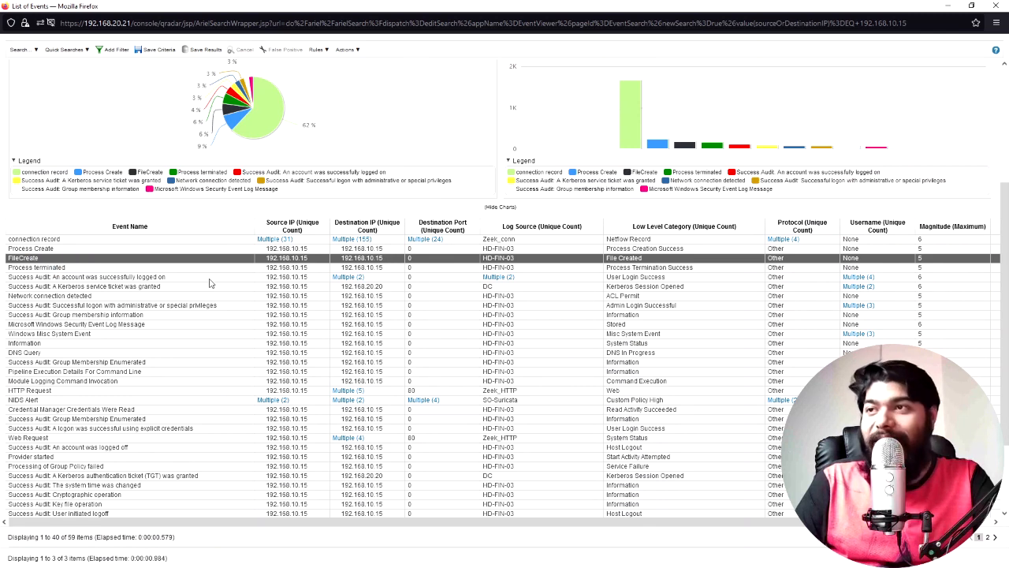
{"action": "right_click", "coordinate": [36, 261]}
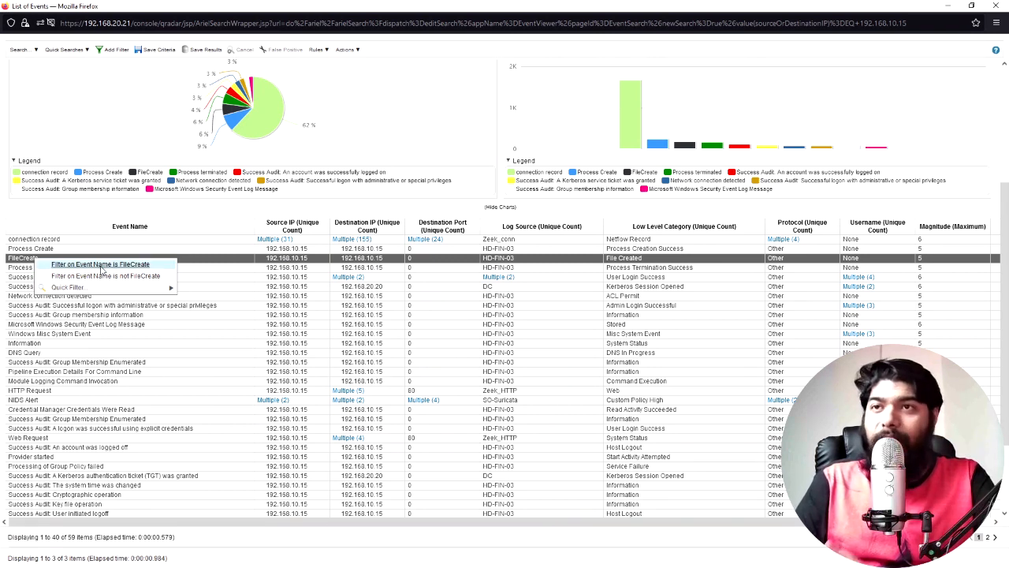
{"action": "left_click", "coordinate": [60, 264]}
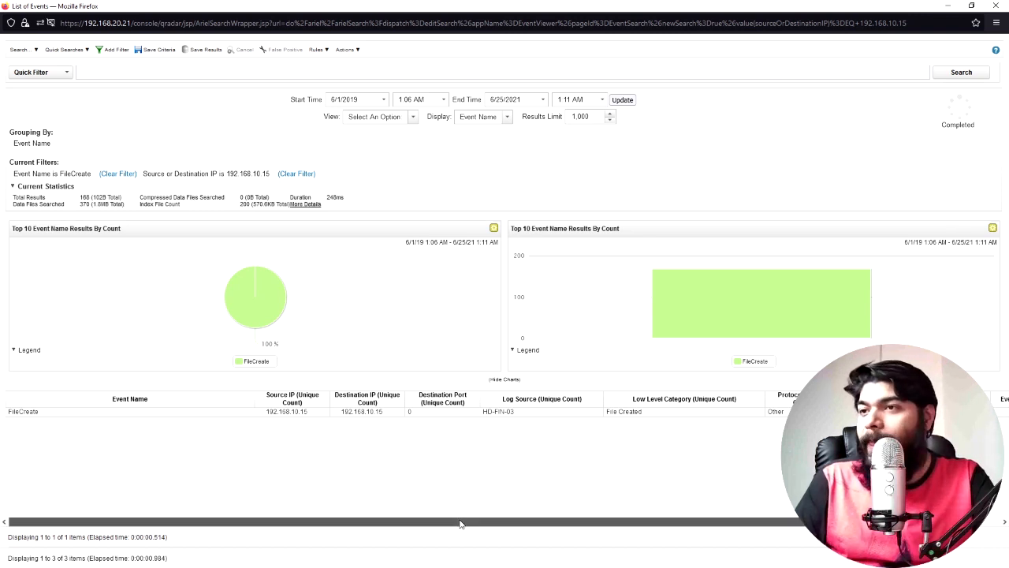
{"action": "left_click_drag", "start_coordinate": [462, 524], "coordinate": [662, 514]}
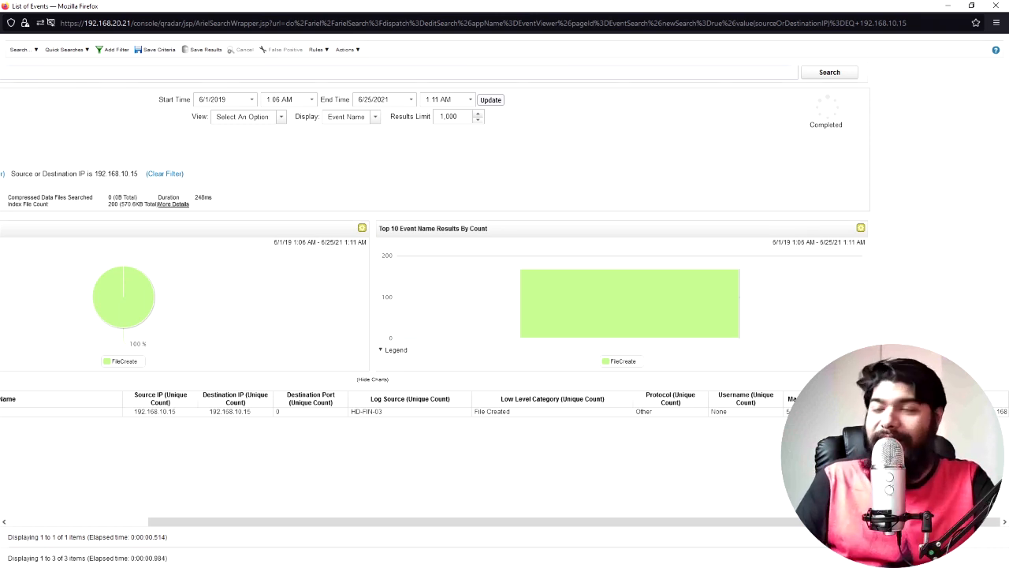
{"action": "left_click_drag", "start_coordinate": [804, 522], "coordinate": [521, 537]}
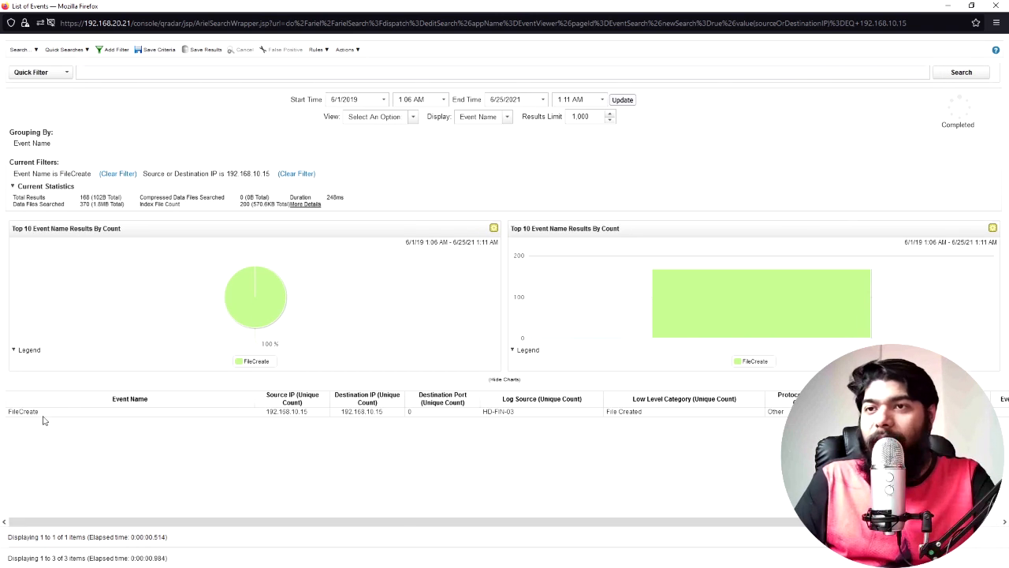
Open the individual events behind the grouped FileCreate result and maximize their window
{"action": "left_click", "coordinate": [39, 413]}
{"action": "double_click", "coordinate": [39, 412]}
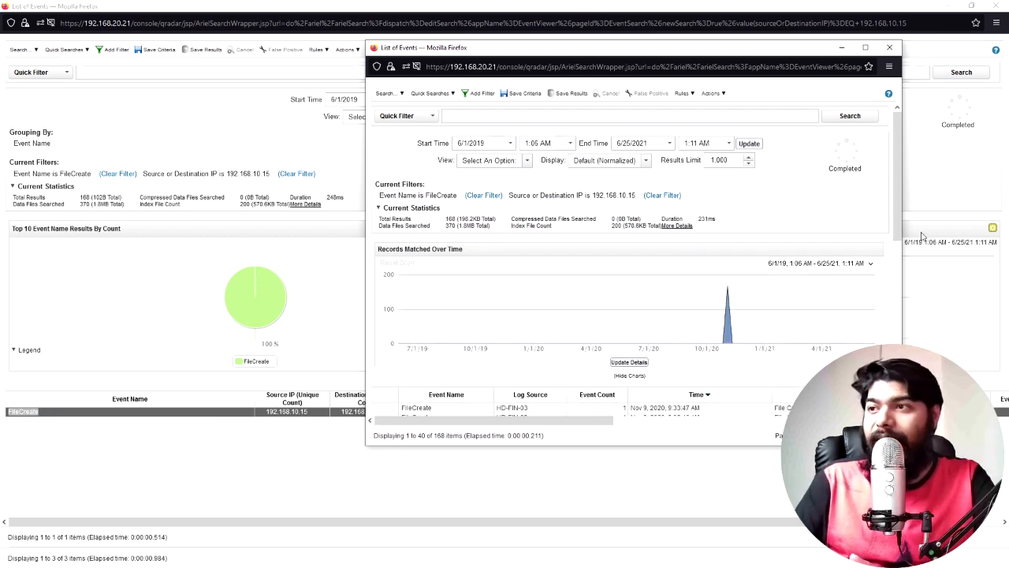
{"action": "left_click", "coordinate": [865, 47]}
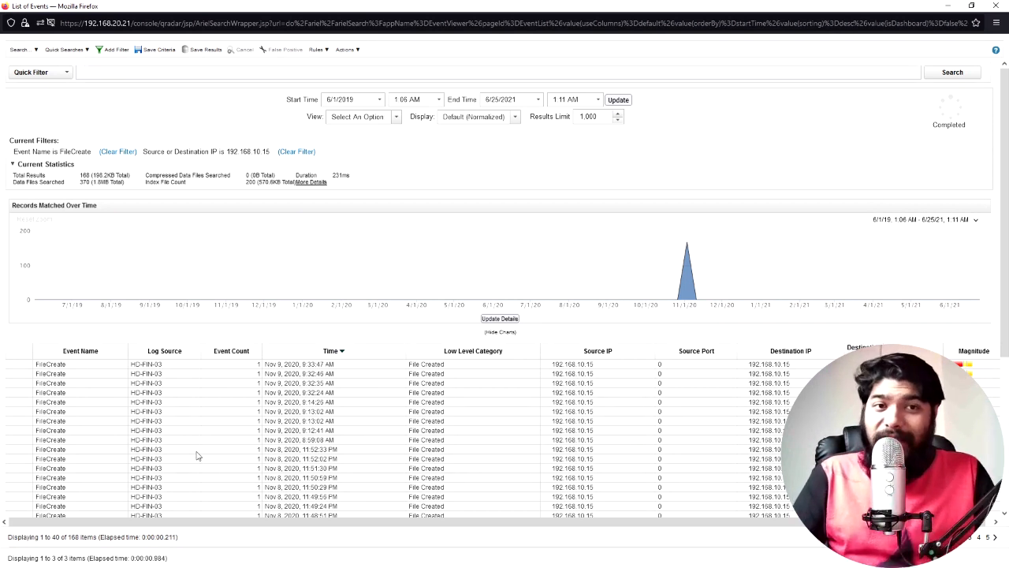
Open the most recent FileCreate event and locate its Filename (custom) property
{"action": "left_click", "coordinate": [63, 367]}
{"action": "double_click", "coordinate": [63, 367]}
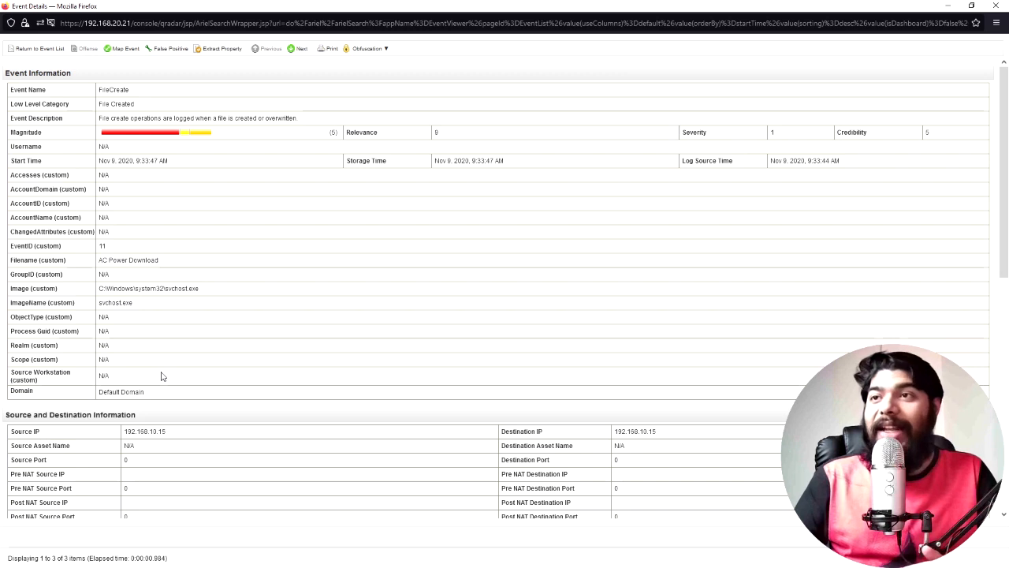
{"action": "left_click_drag", "start_coordinate": [11, 263], "coordinate": [72, 263]}
{"action": "left_click", "coordinate": [68, 267]}
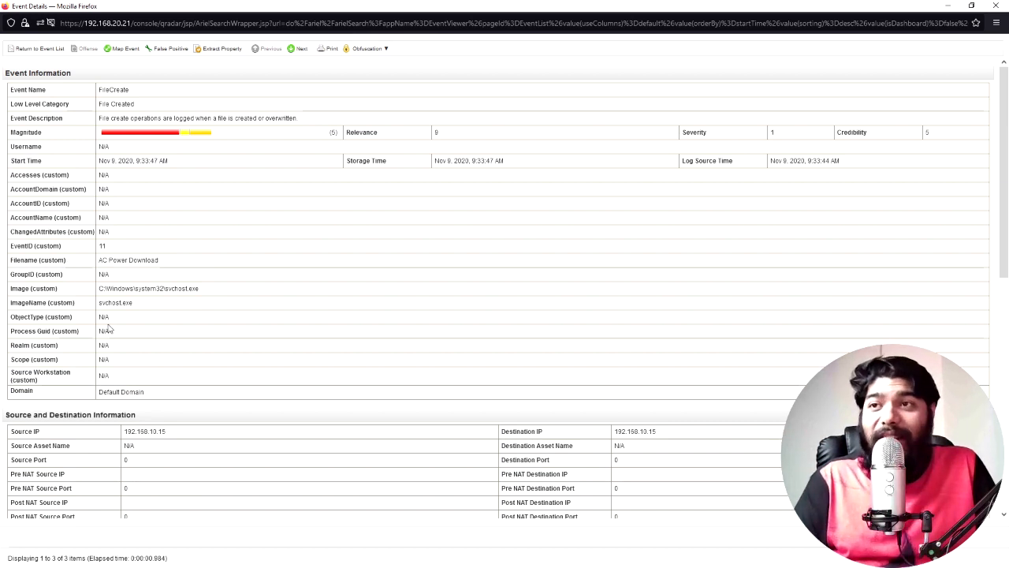
Examine the event's payload message and target filename, compare them with the Filename (custom) property, and return to the event list
{"action": "scroll", "coordinate": [139, 367], "scroll_direction": "down", "scroll_amount": 3}
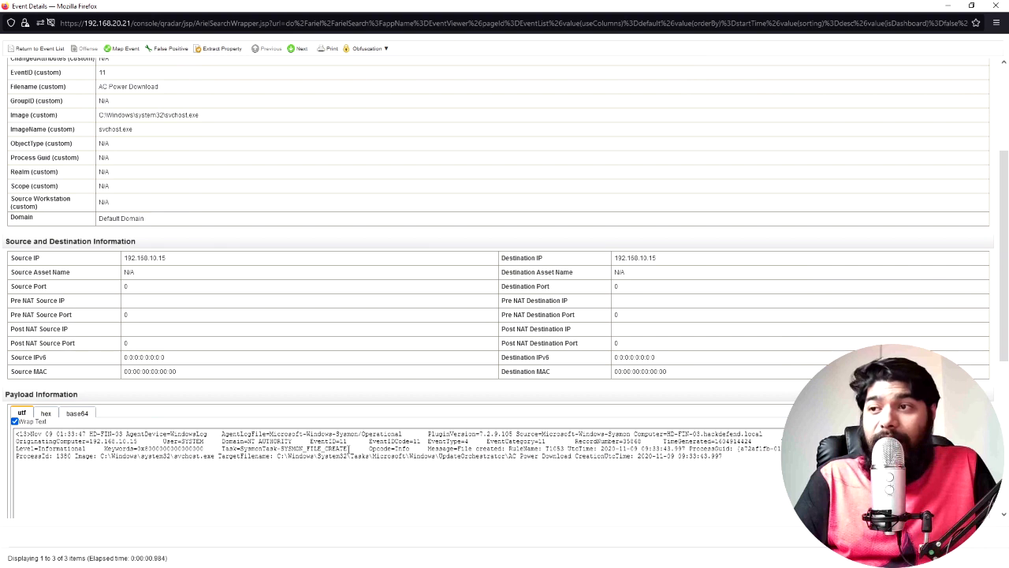
{"action": "left_click_drag", "start_coordinate": [370, 448], "coordinate": [448, 449]}
{"action": "left_click", "coordinate": [507, 455]}
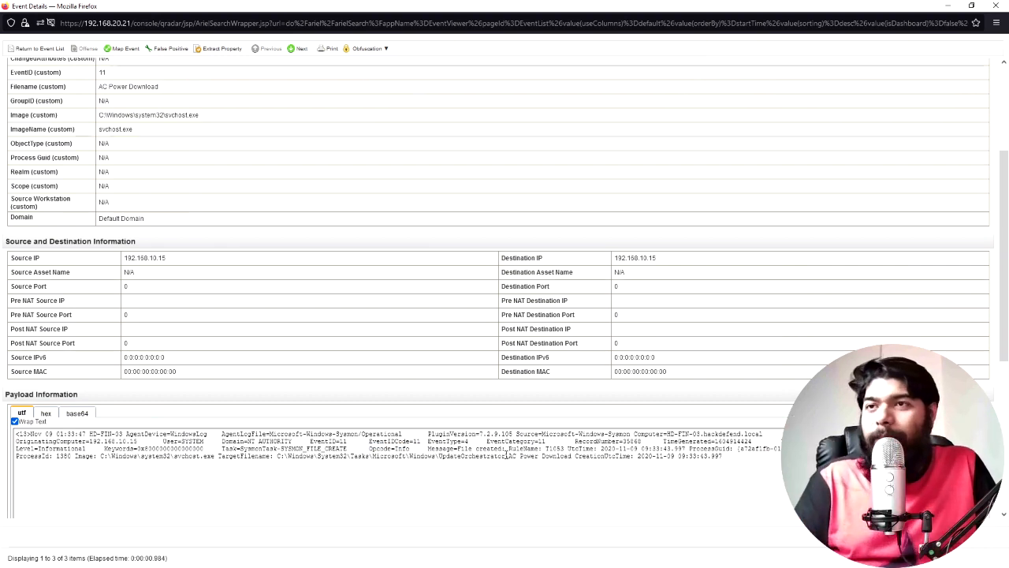
{"action": "scroll", "coordinate": [186, 420], "scroll_direction": "up", "scroll_amount": 2}
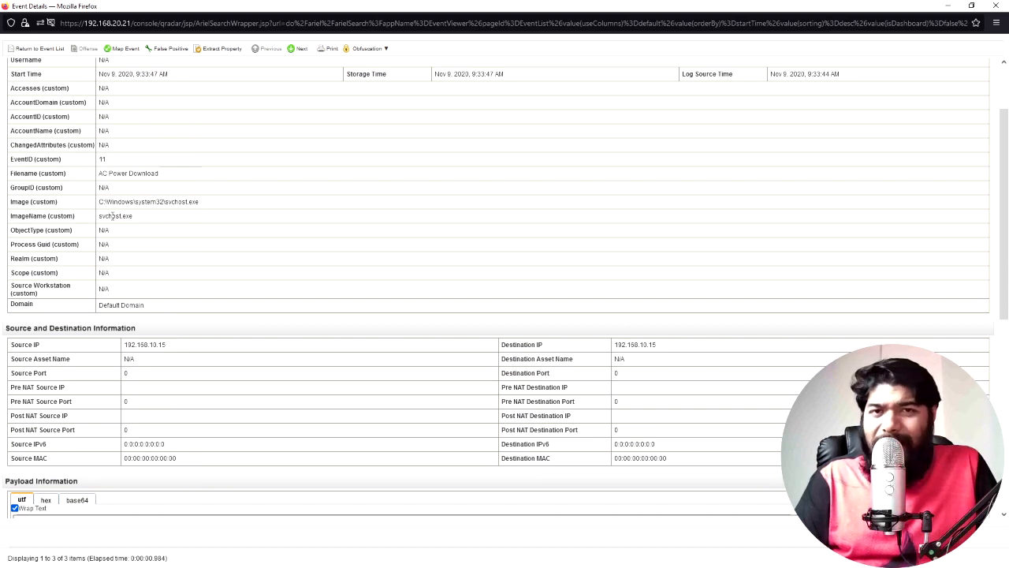
{"action": "scroll", "coordinate": [131, 232], "scroll_direction": "up", "scroll_amount": 1}
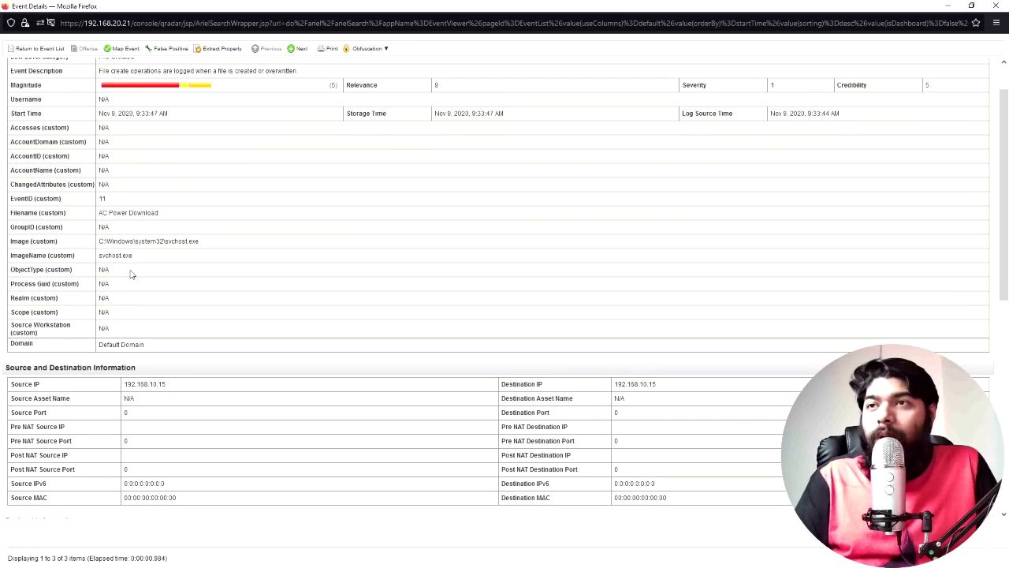
{"action": "left_click_drag", "start_coordinate": [64, 212], "coordinate": [9, 217]}
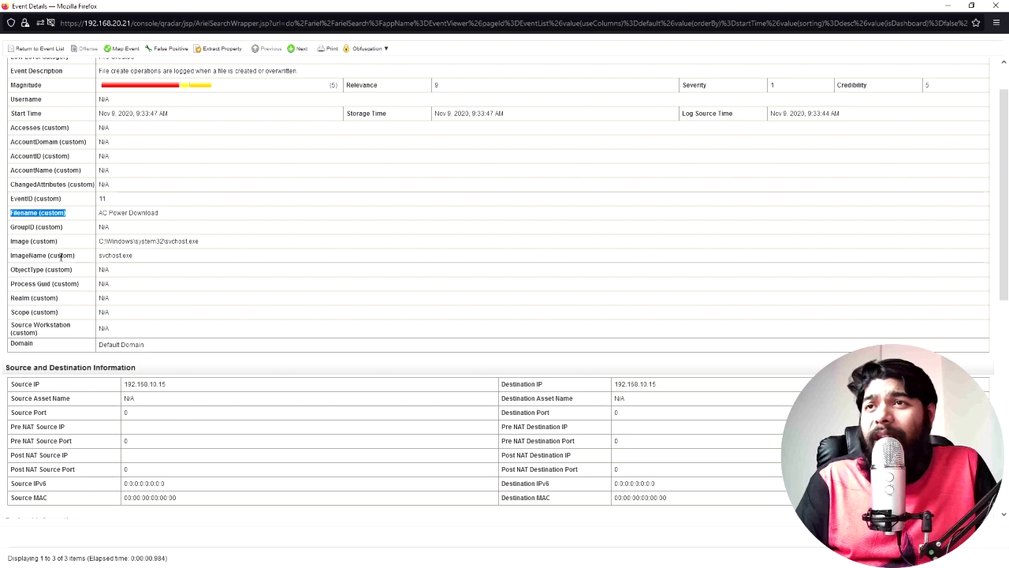
{"action": "scroll", "coordinate": [131, 241], "scroll_direction": "up", "scroll_amount": 1}
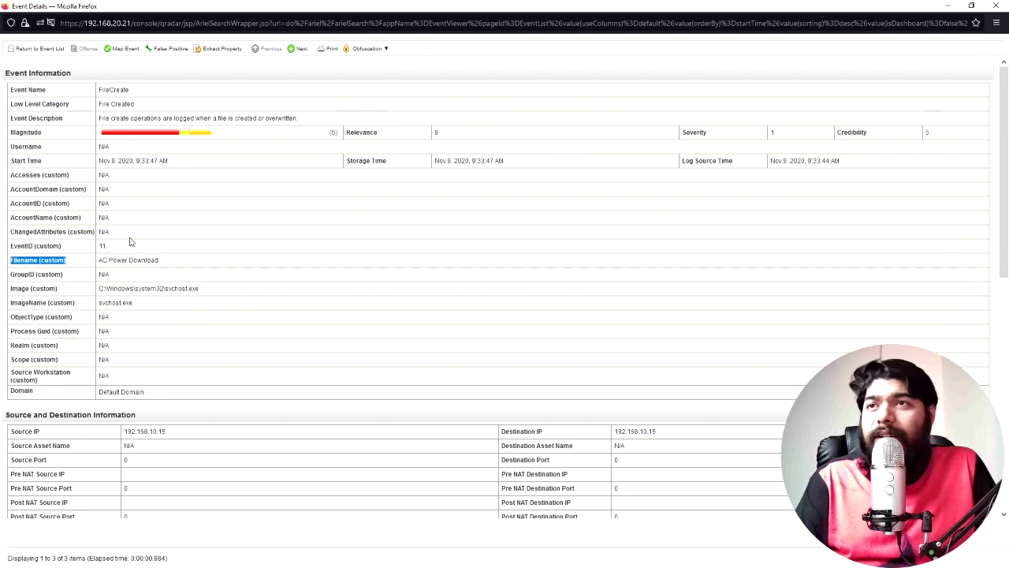
{"action": "left_click", "coordinate": [17, 50]}
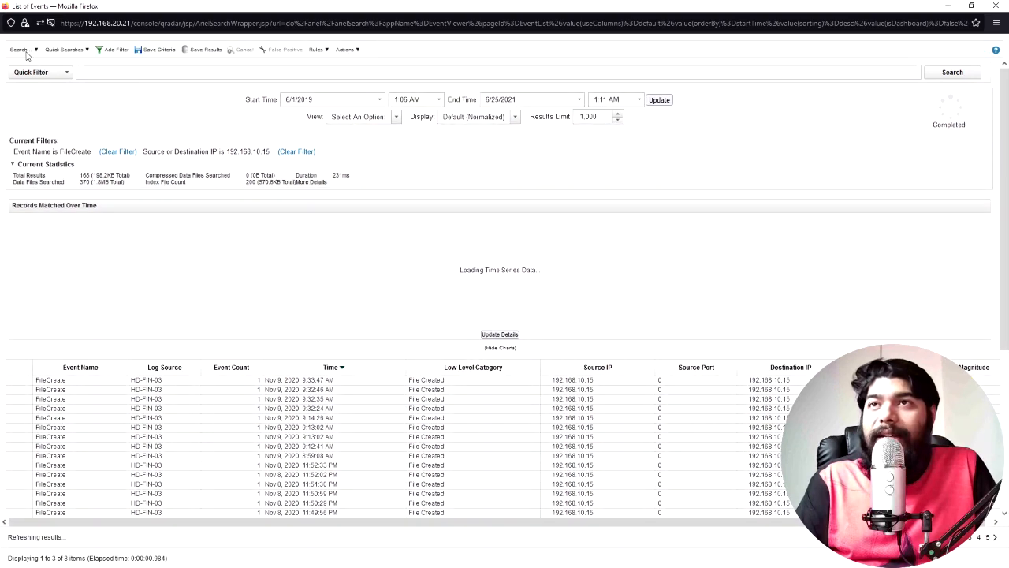
Edit the FileCreate search to group the results by Filename (custom), and run it
{"action": "left_click", "coordinate": [24, 50]}
{"action": "left_click", "coordinate": [40, 82]}
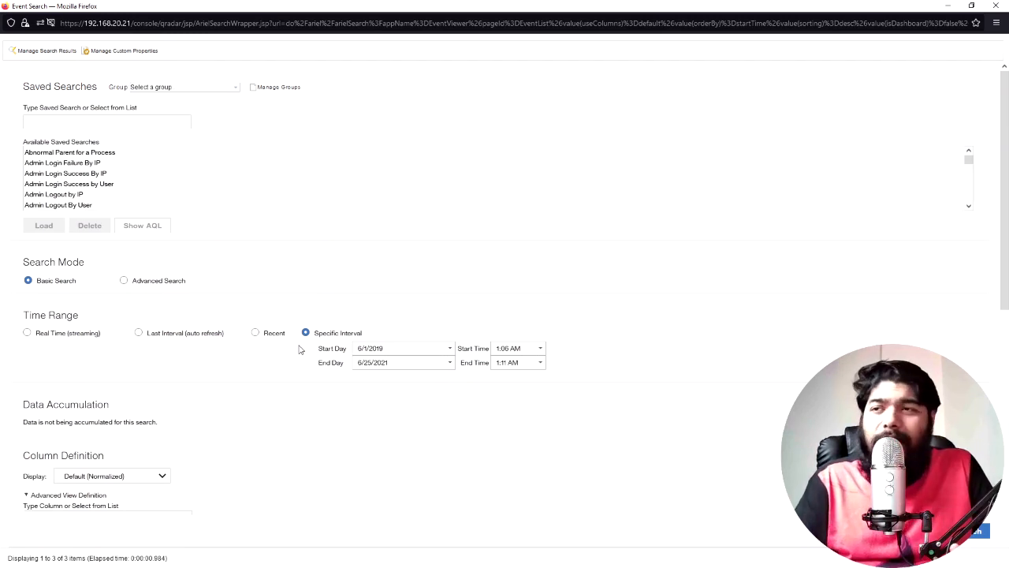
{"action": "left_click_drag", "start_coordinate": [1003, 221], "coordinate": [991, 364]}
{"action": "left_click", "coordinate": [93, 238]}
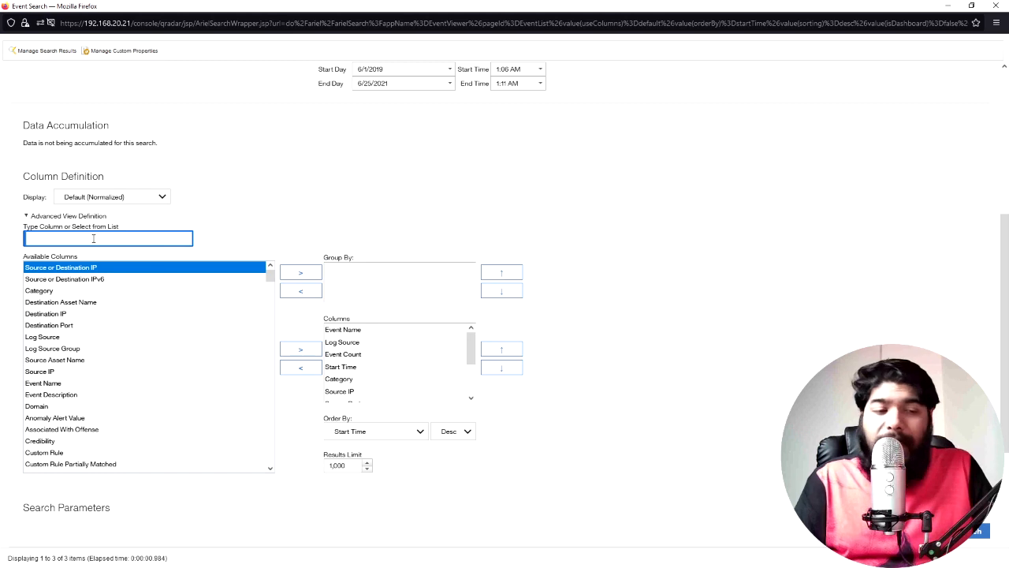
{"action": "type", "text": "file"}
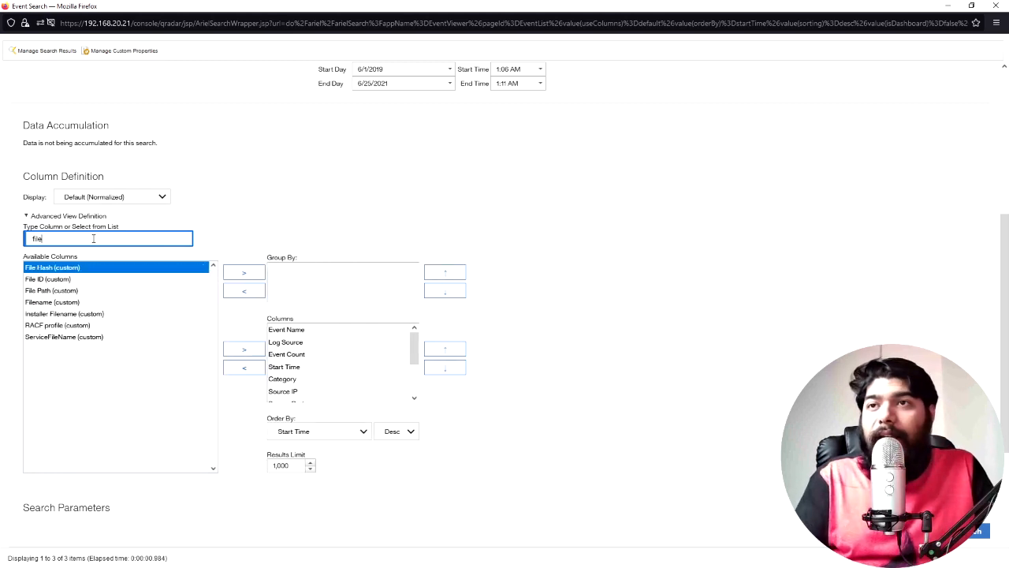
{"action": "left_click", "coordinate": [57, 303]}
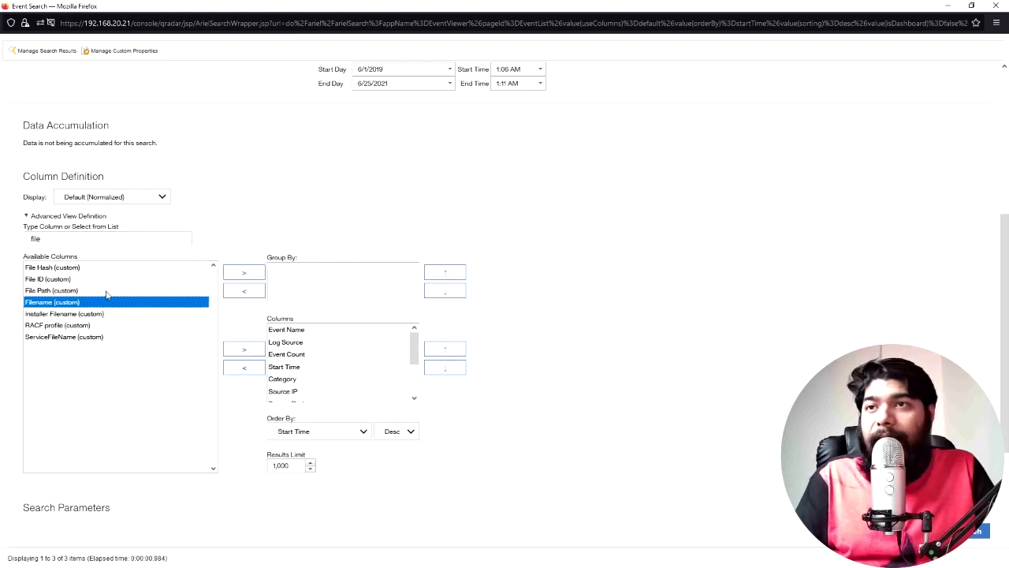
{"action": "left_click", "coordinate": [243, 273]}
{"action": "double_click", "coordinate": [35, 238]}
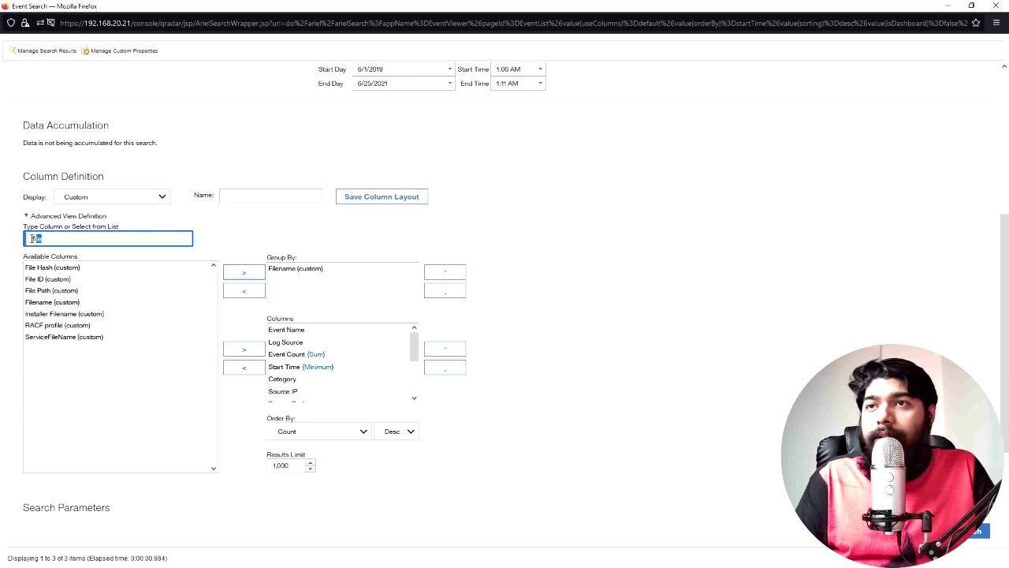
{"action": "left_click", "coordinate": [547, 266]}
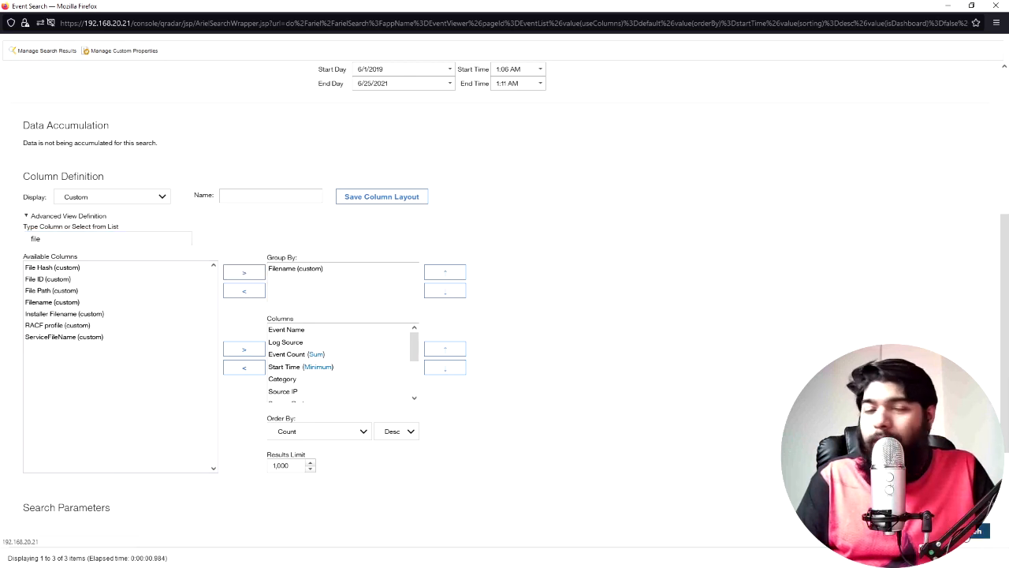
{"action": "scroll", "coordinate": [666, 328], "scroll_direction": "down", "scroll_amount": 1}
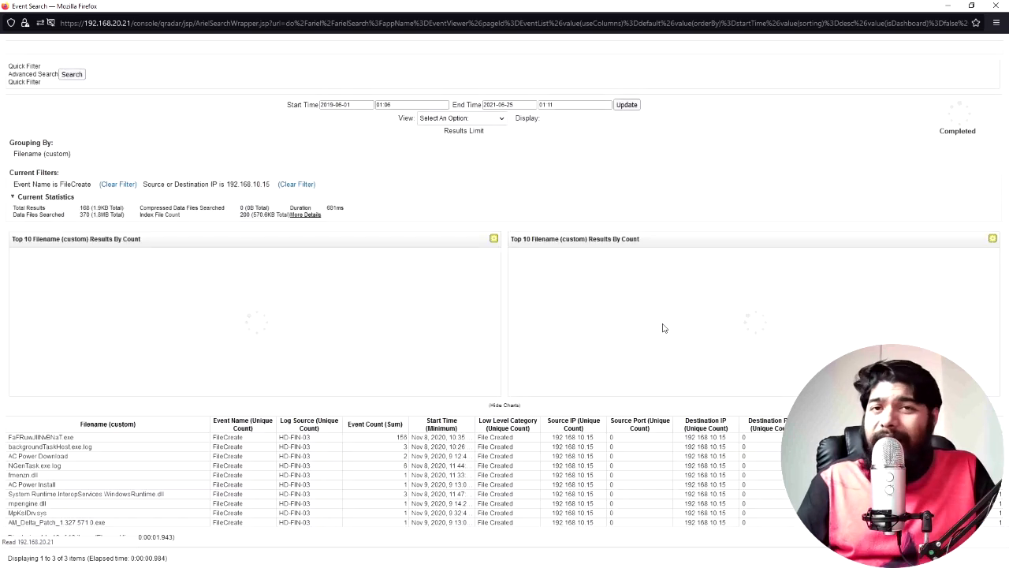
Look through the created filenames, checking AC Power Download, important_instructions.docx and the document's Zone Identifier entry
{"action": "left_click_drag", "start_coordinate": [1004, 251], "coordinate": [996, 393]}
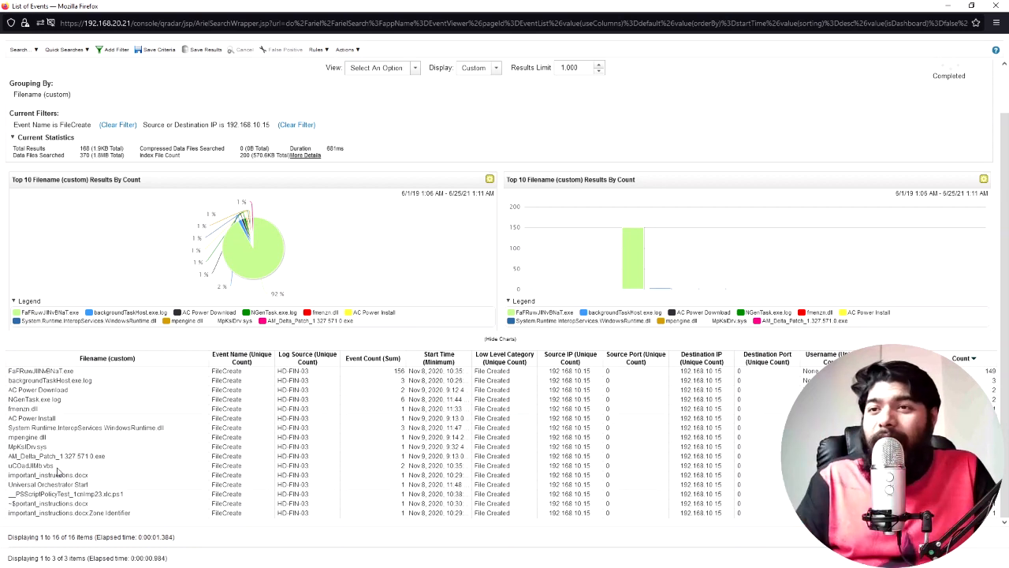
{"action": "left_click", "coordinate": [44, 393]}
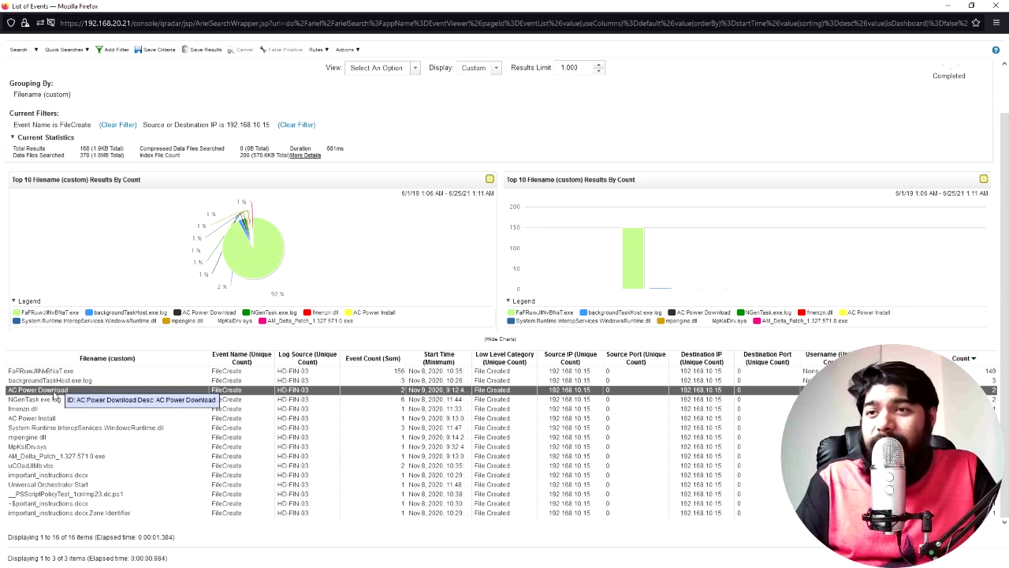
{"action": "left_click", "coordinate": [35, 475]}
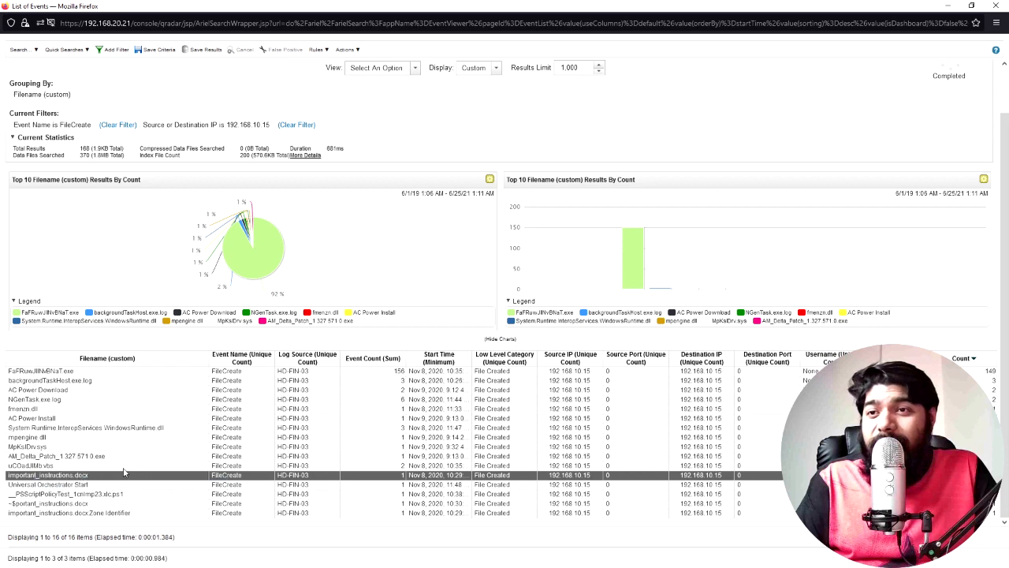
{"action": "left_click", "coordinate": [28, 514]}
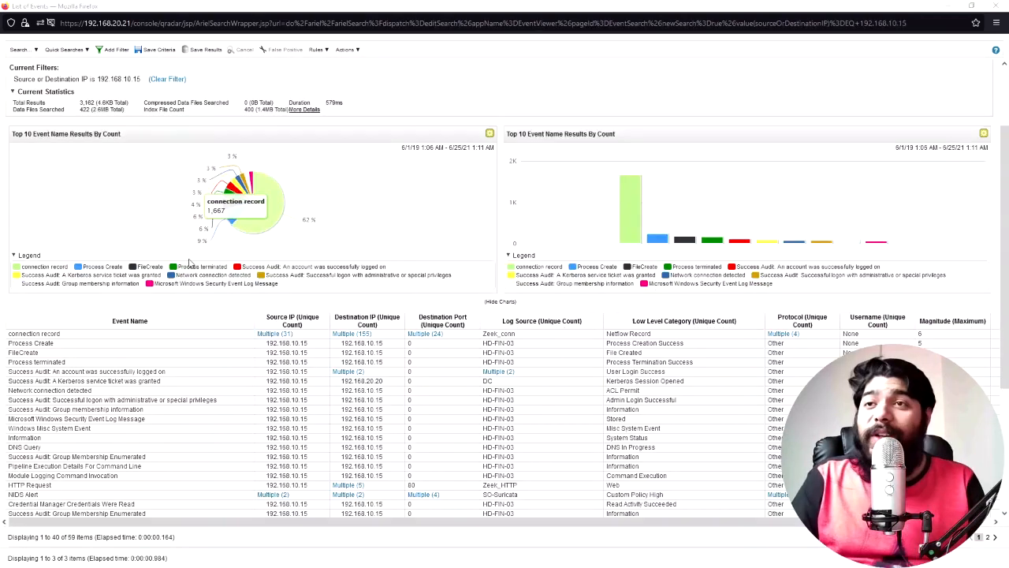
In the Event Name results for 192.168.10.15, open the individual events behind Process Create and maximize their window
{"action": "scroll", "coordinate": [992, 300], "scroll_direction": "down", "scroll_amount": 3}
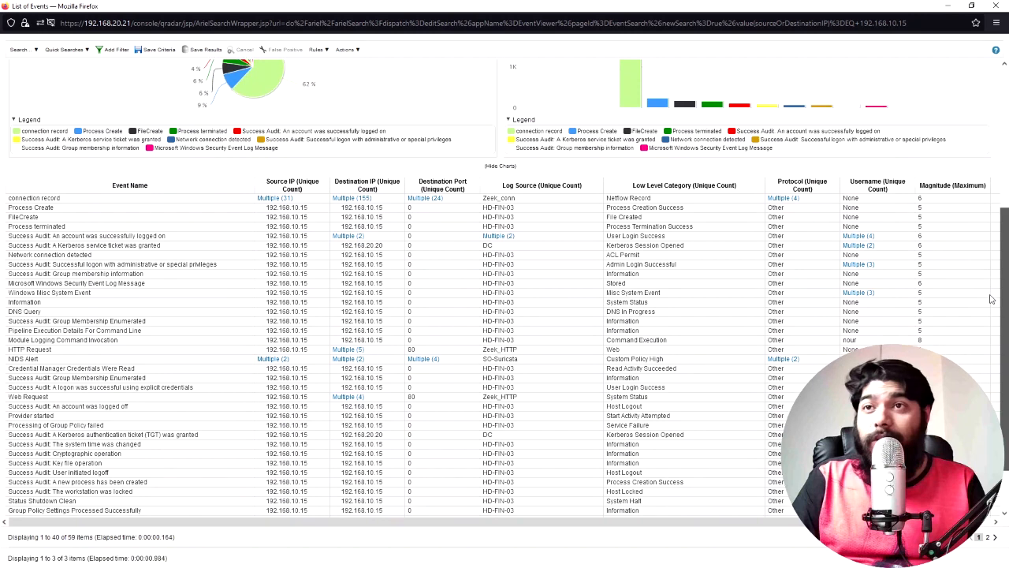
{"action": "left_click", "coordinate": [29, 207]}
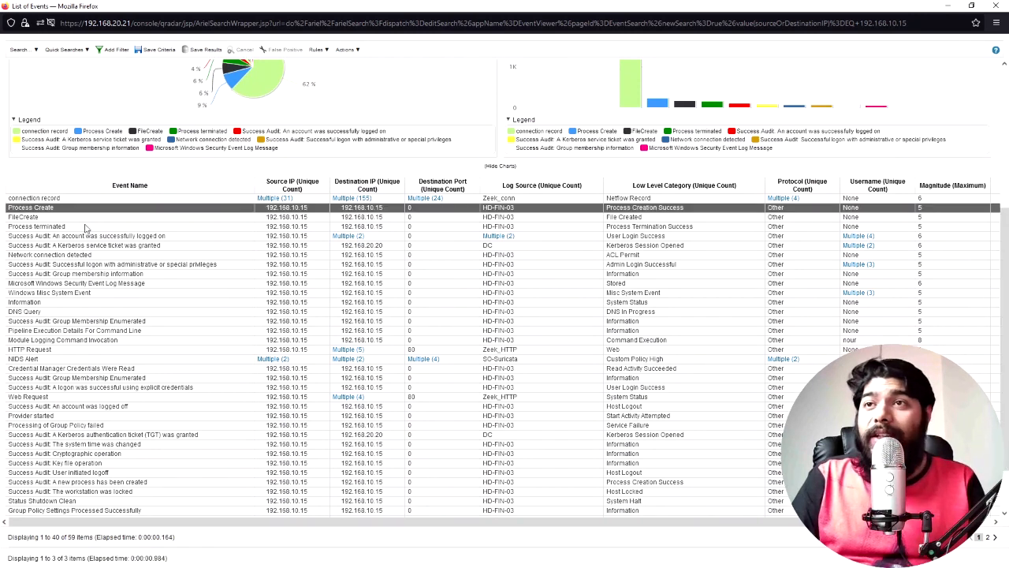
{"action": "left_click", "coordinate": [60, 218]}
{"action": "left_click", "coordinate": [51, 208]}
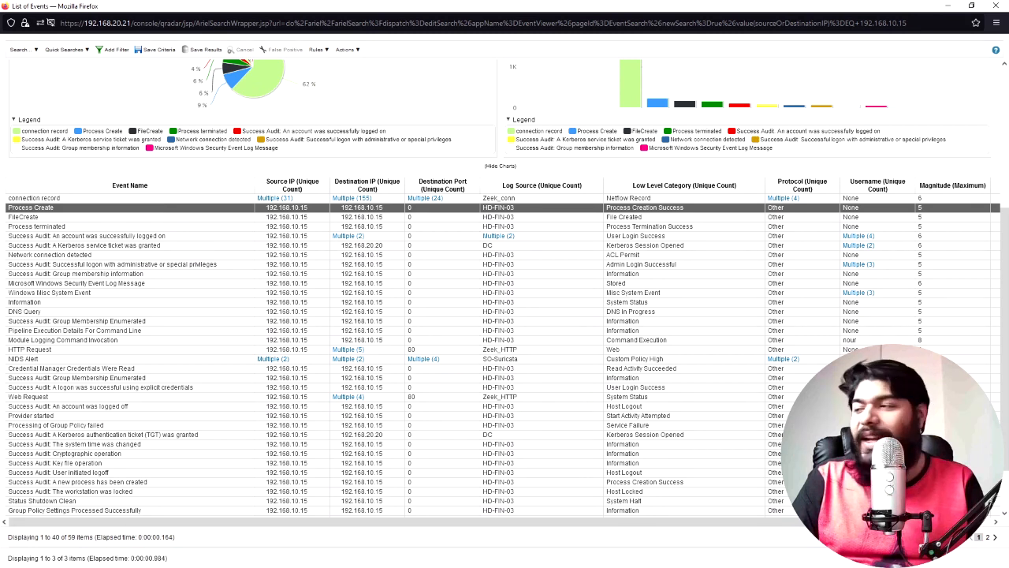
{"action": "double_click", "coordinate": [32, 209]}
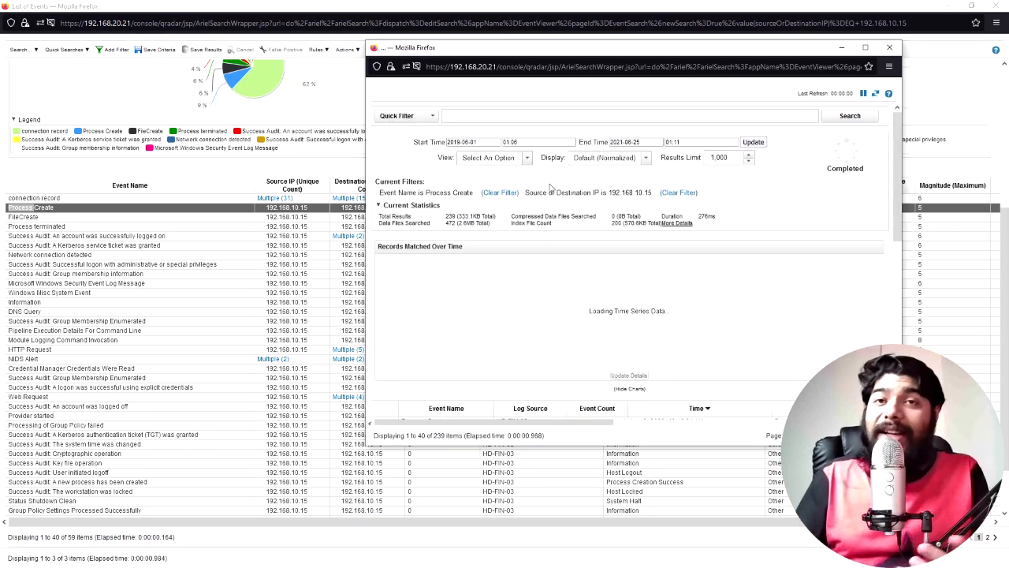
{"action": "left_click", "coordinate": [865, 47]}
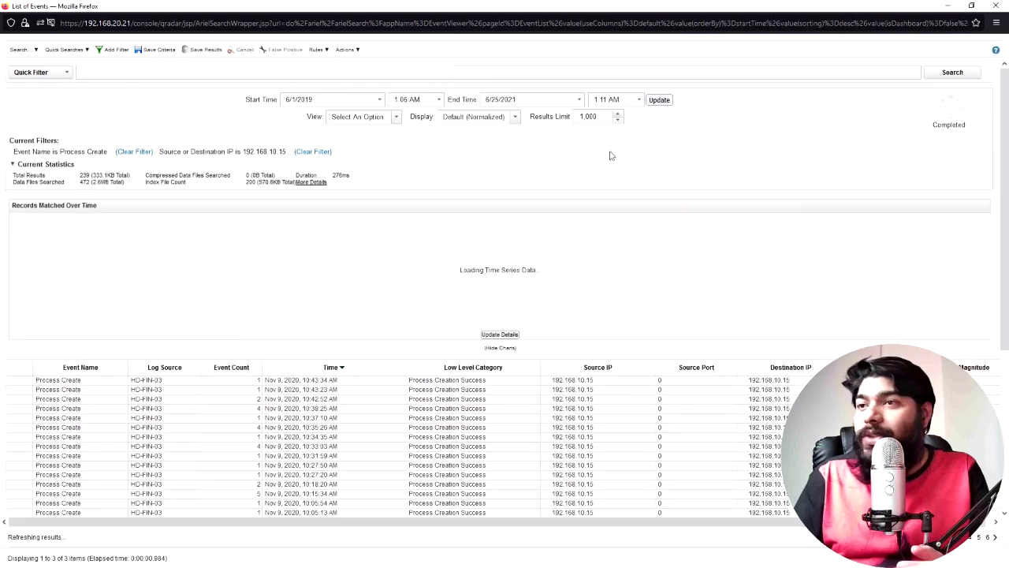
Open the most recent Process Create event, review its image and command line properties, and return to the event list
{"action": "double_click", "coordinate": [56, 367]}
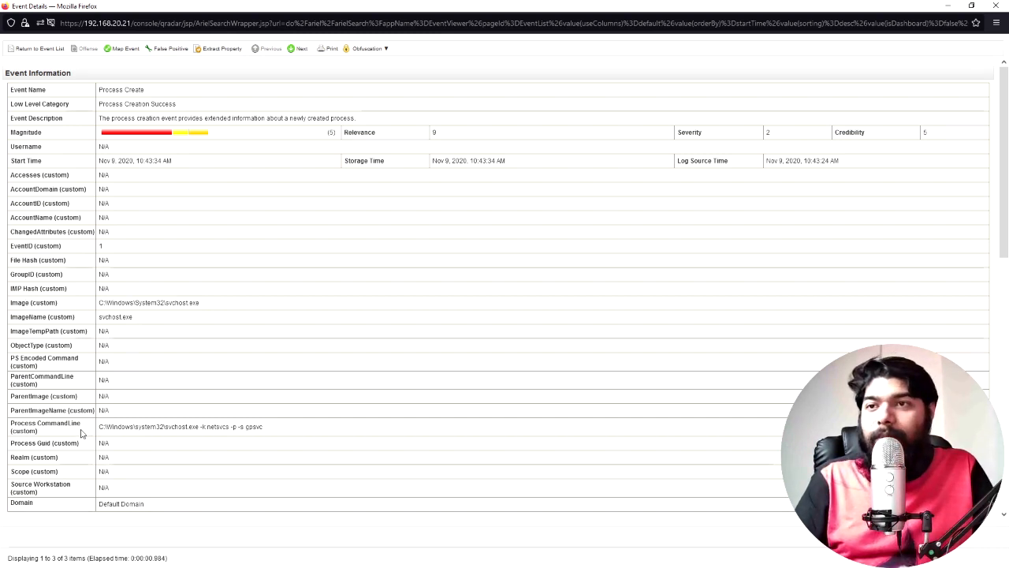
{"action": "scroll", "coordinate": [81, 434], "scroll_direction": "down", "scroll_amount": 1}
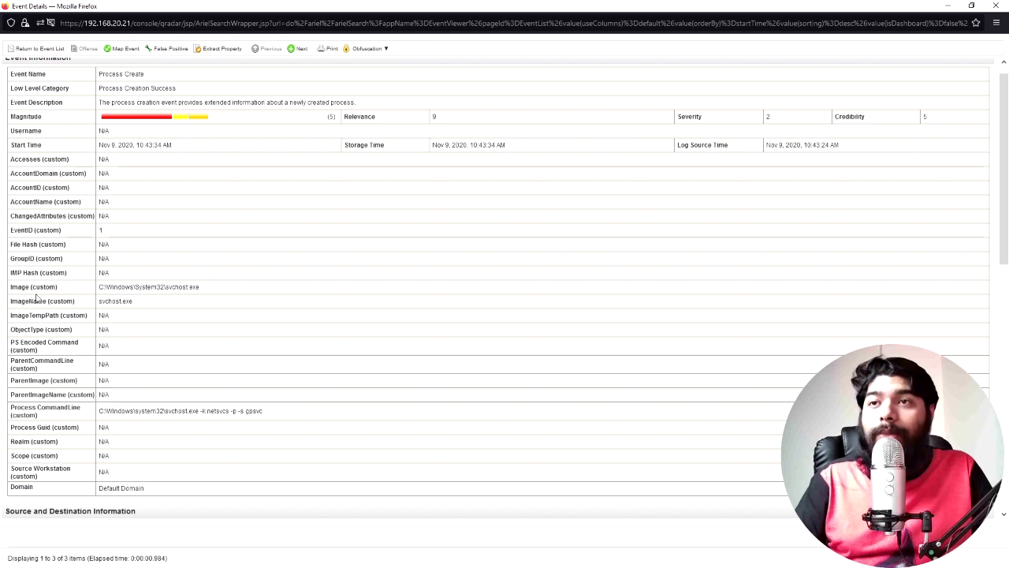
{"action": "left_click", "coordinate": [35, 49]}
Edit the Process Create search and add Image (custom) and ImageName (custom) to its grouping
{"action": "mouse_move", "coordinate": [24, 50]}
{"action": "left_click", "coordinate": [37, 75]}
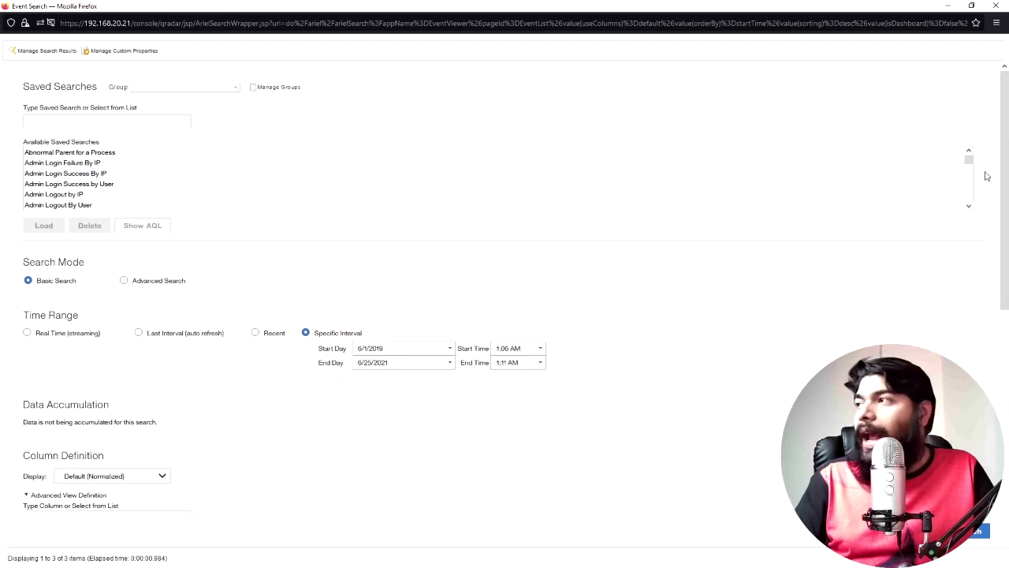
{"action": "left_click_drag", "start_coordinate": [1001, 158], "coordinate": [1001, 323]}
{"action": "left_click", "coordinate": [106, 190]}
{"action": "type", "text": "imag"}
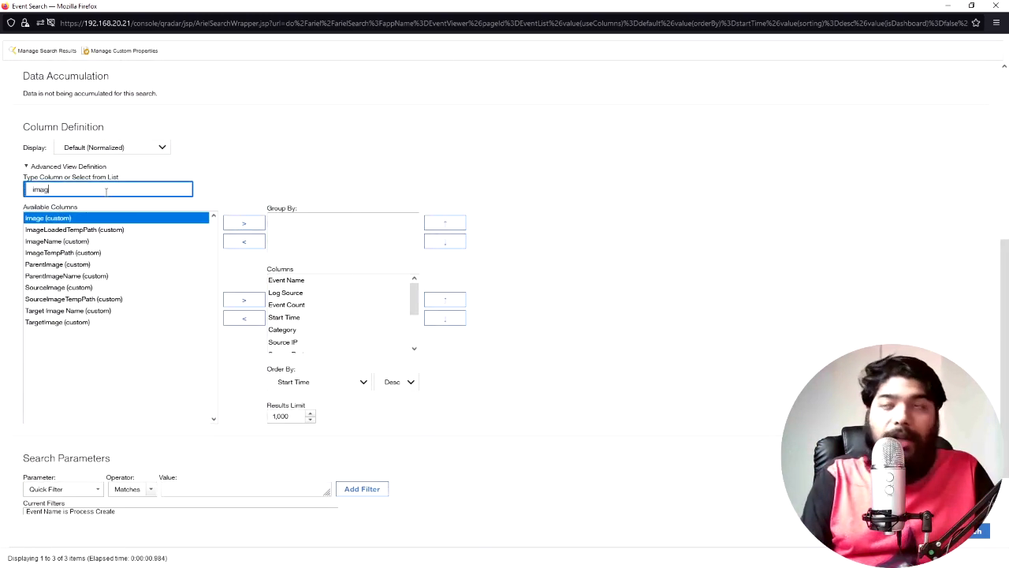
{"action": "left_click", "coordinate": [244, 224]}
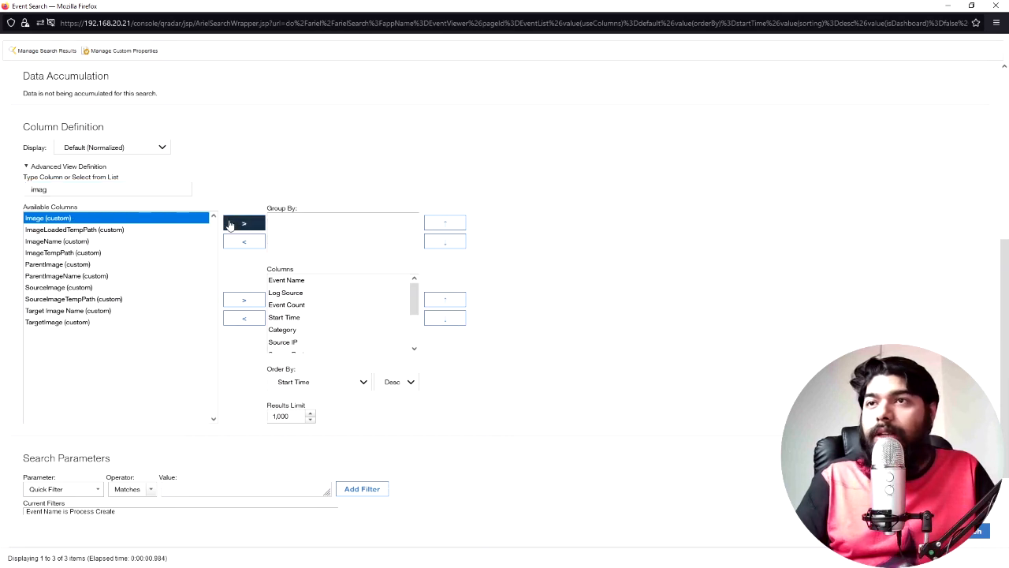
{"action": "left_click", "coordinate": [49, 240]}
{"action": "left_click", "coordinate": [253, 227]}
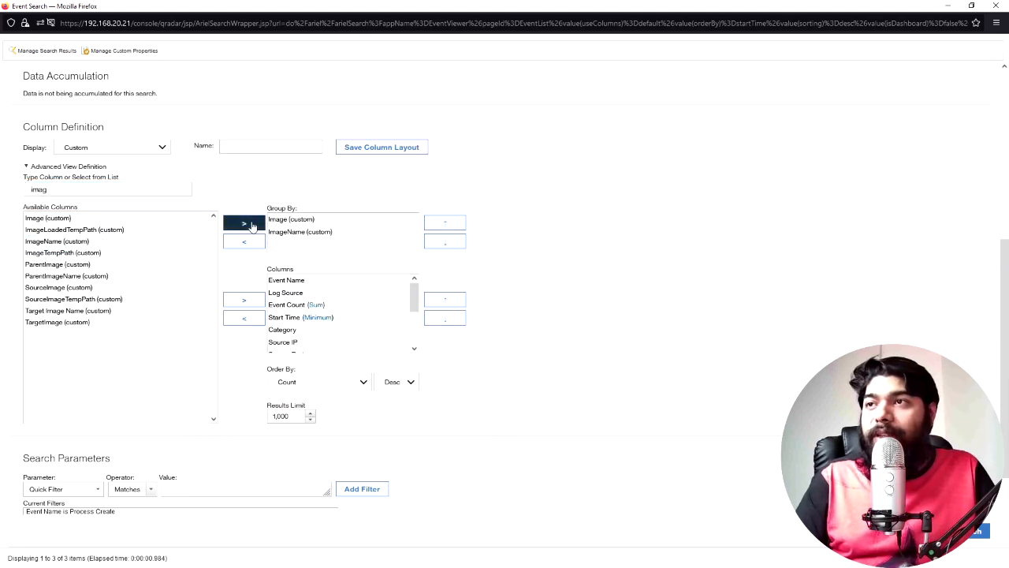
Search the available columns for "comm" to group the Process Create results by Process CommandLine (custom)
{"action": "left_click", "coordinate": [42, 192]}
{"action": "double_click", "coordinate": [42, 191]}
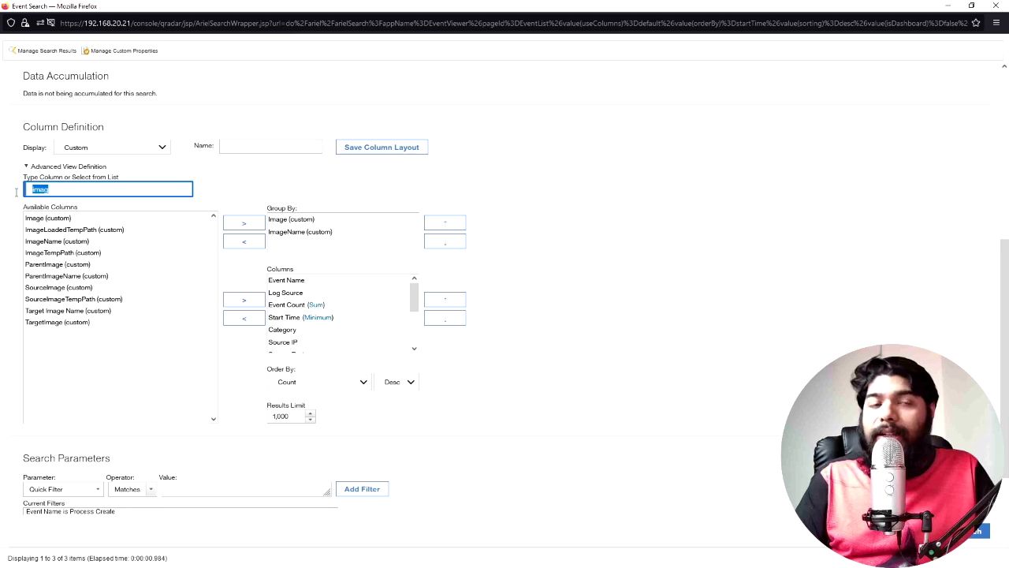
{"action": "type", "text": "comm"}
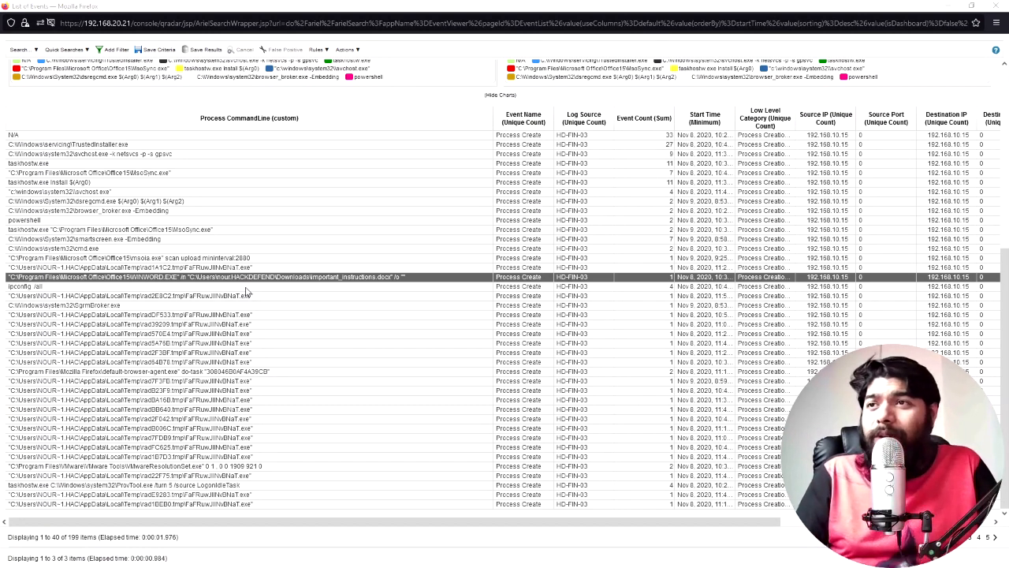
Open the details of the Process Create event whose command line launches WINWORD.EXE with important_instructions.docx
{"action": "double_click", "coordinate": [259, 278]}
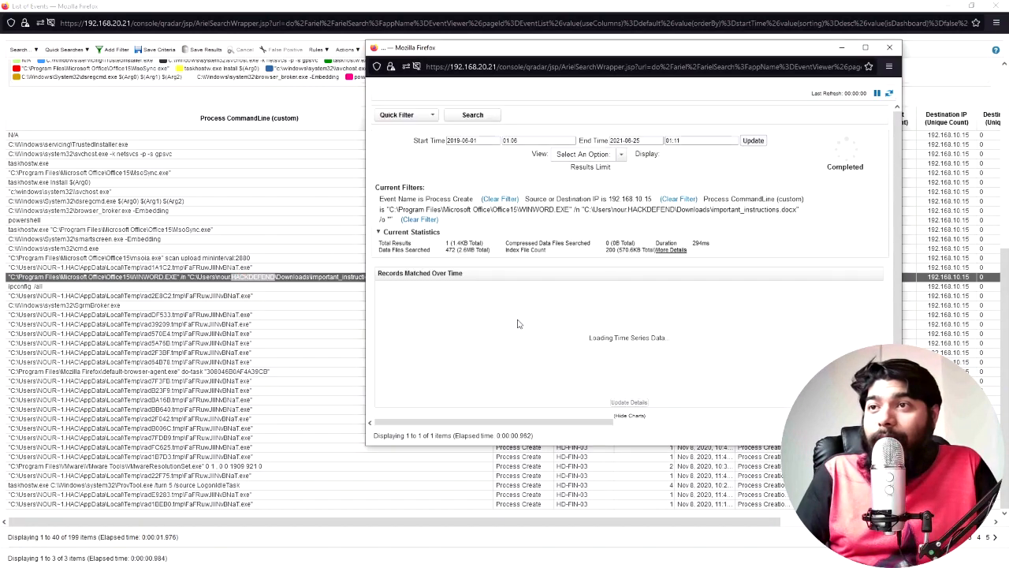
{"action": "left_click_drag", "start_coordinate": [897, 182], "coordinate": [895, 269]}
{"action": "double_click", "coordinate": [448, 404]}
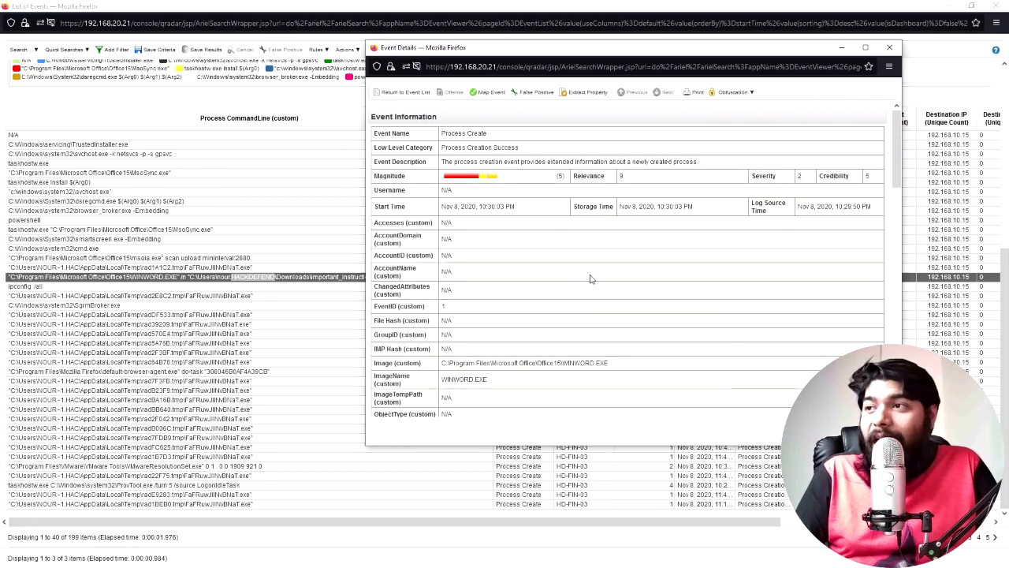
Review the image and command line properties of the WINWORD.EXE process event, then close its details and return to the command line list
{"action": "scroll", "coordinate": [590, 282], "scroll_direction": "down", "scroll_amount": 2}
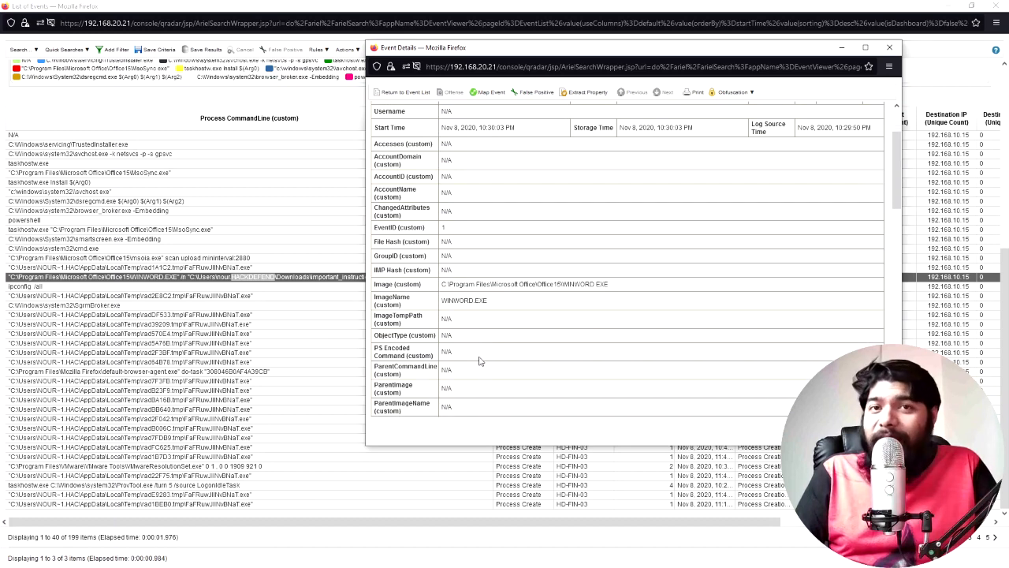
{"action": "scroll", "coordinate": [478, 336], "scroll_direction": "down", "scroll_amount": 3}
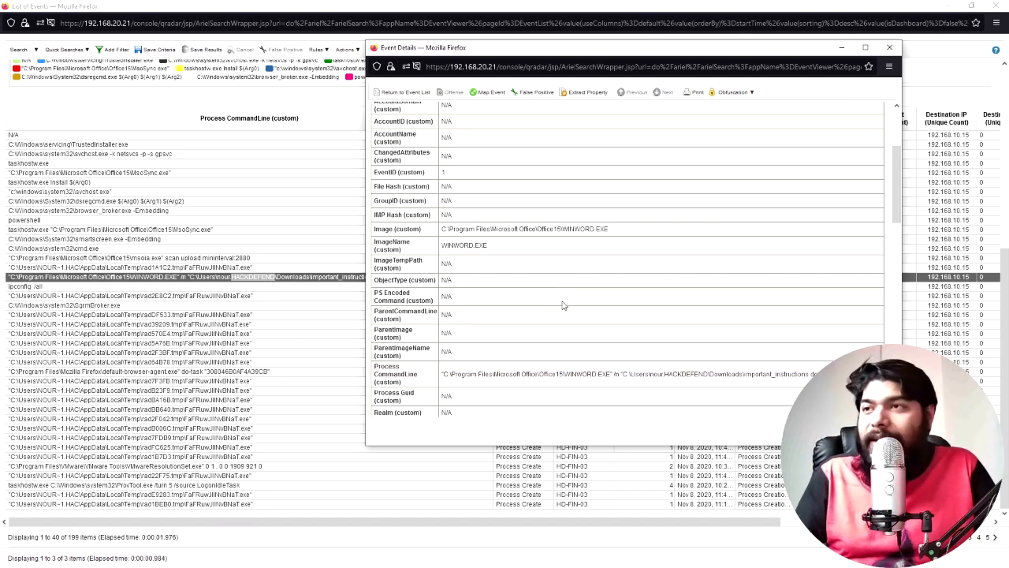
{"action": "left_click", "coordinate": [889, 48]}
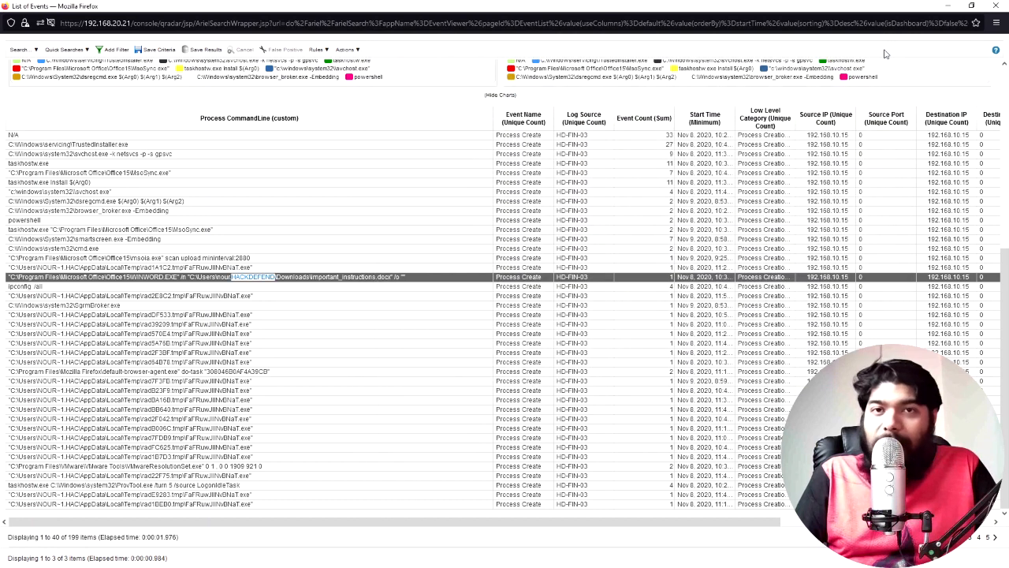
{"action": "left_click", "coordinate": [180, 286]}
{"action": "left_click", "coordinate": [176, 277]}
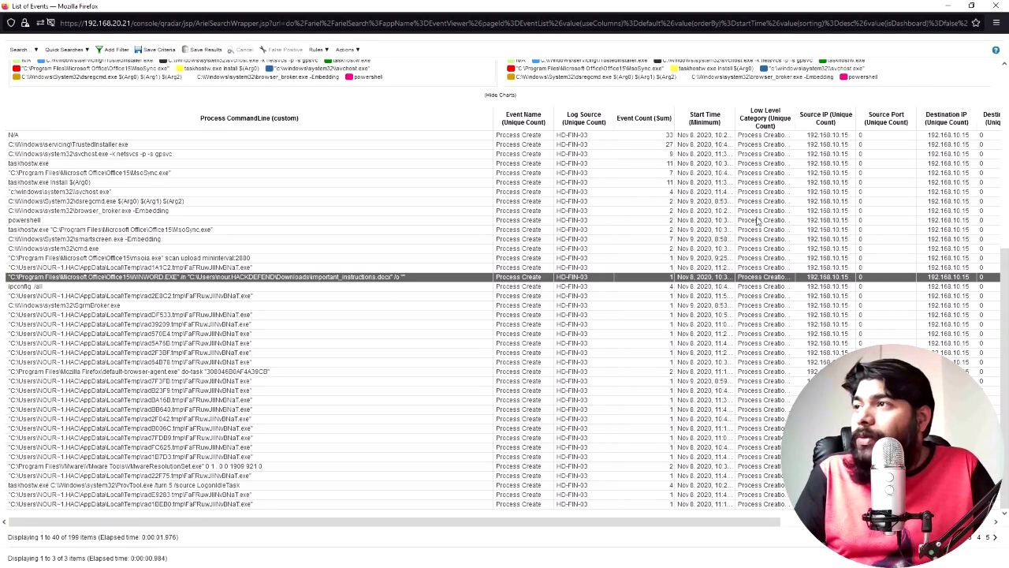
{"action": "scroll", "coordinate": [760, 221], "scroll_direction": "up", "scroll_amount": 1}
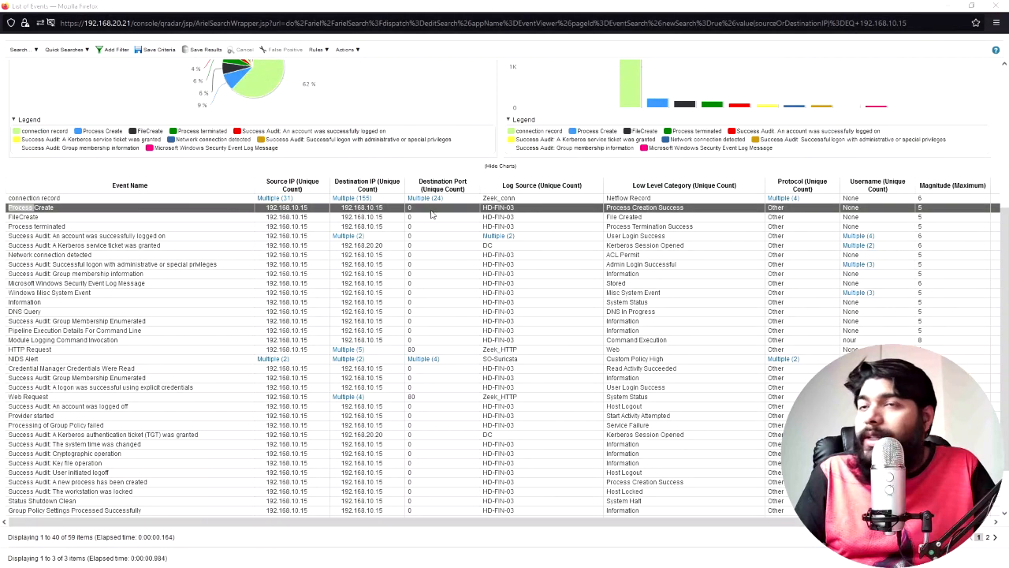
List the FileCreateStreamHash events from the second page of the event name results for 192.168.10.15
{"action": "left_click", "coordinate": [52, 217]}
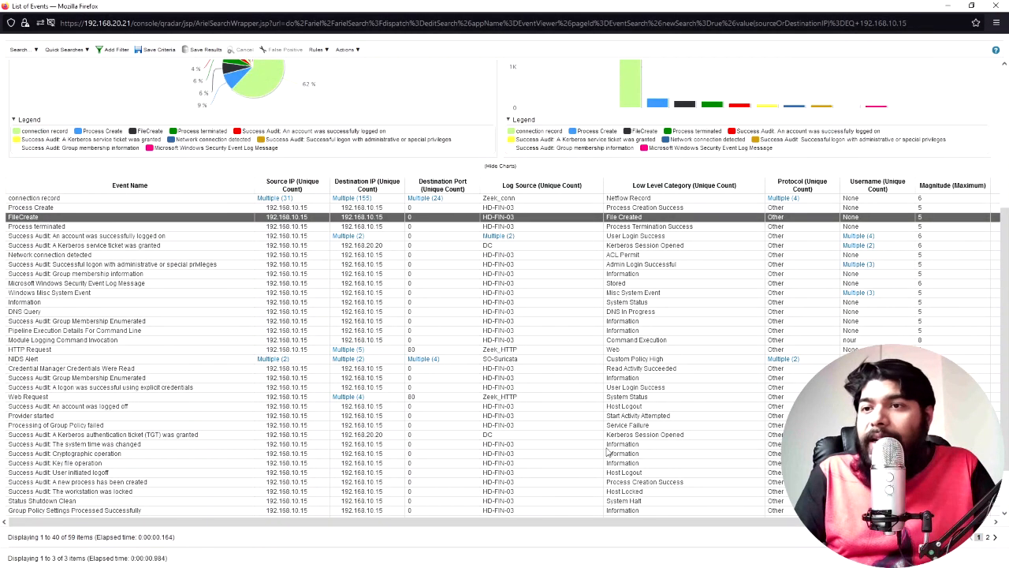
{"action": "scroll", "coordinate": [608, 453], "scroll_direction": "down", "scroll_amount": 1}
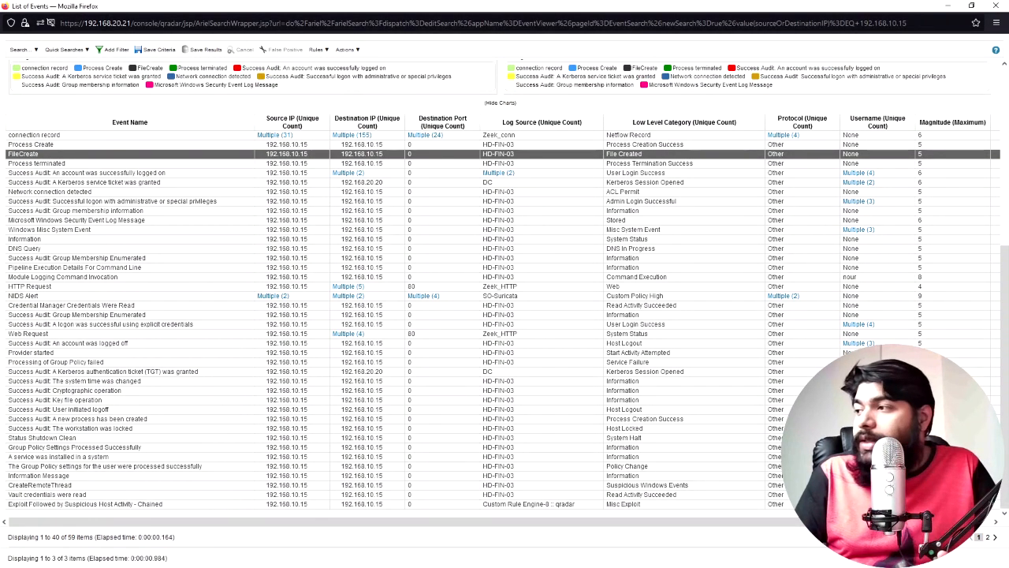
{"action": "left_click", "coordinate": [991, 537]}
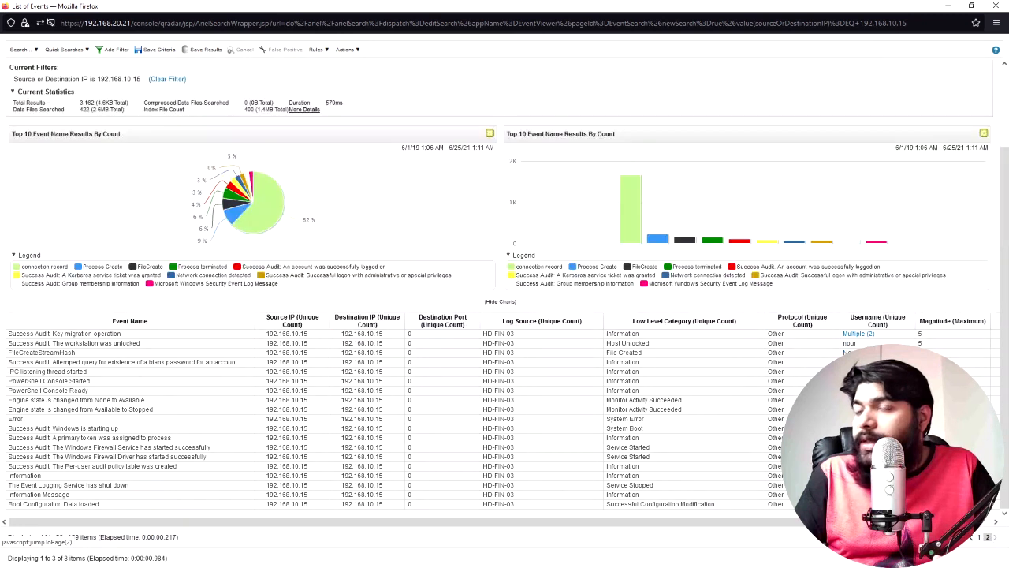
{"action": "left_click", "coordinate": [47, 354]}
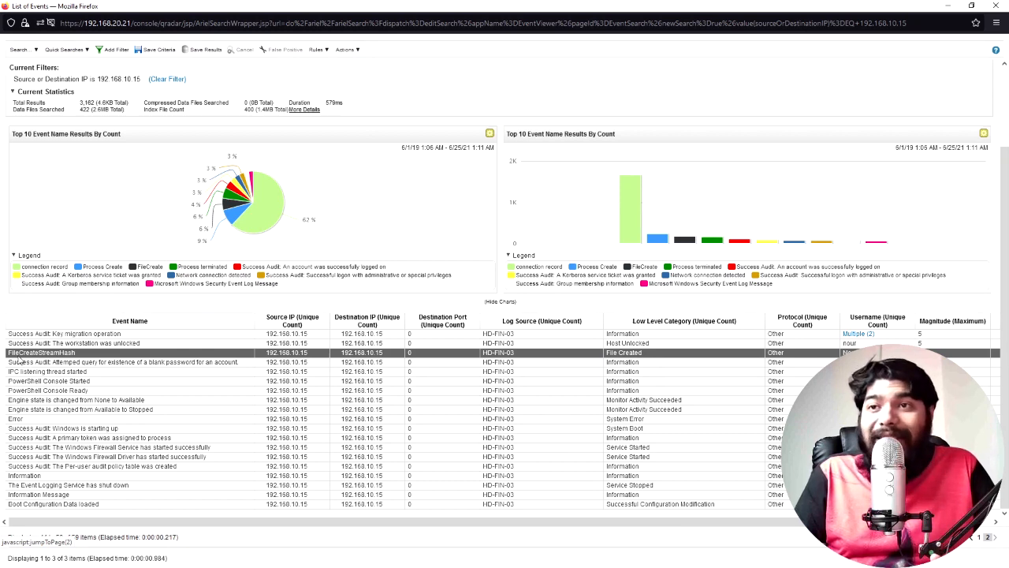
{"action": "double_click", "coordinate": [95, 358]}
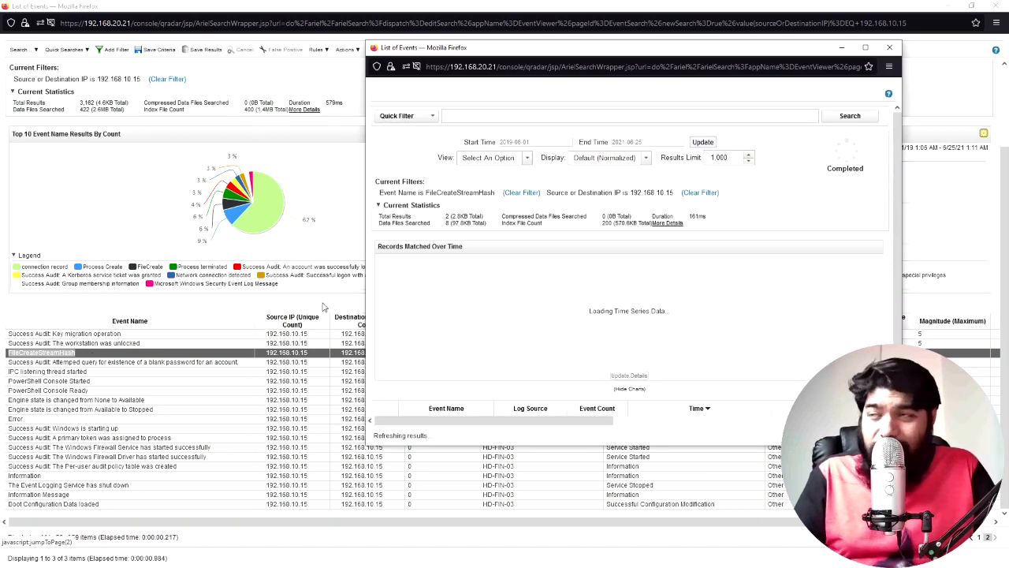
Open the first FileCreateStreamHash event in a maximized window and bring its payload information into view
{"action": "left_click_drag", "start_coordinate": [898, 172], "coordinate": [899, 249]}
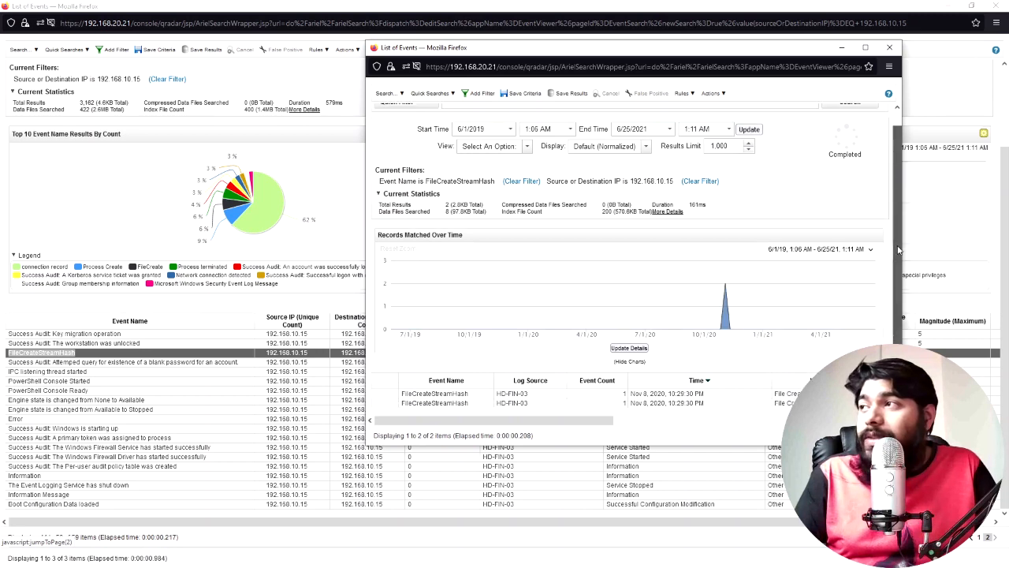
{"action": "double_click", "coordinate": [465, 393]}
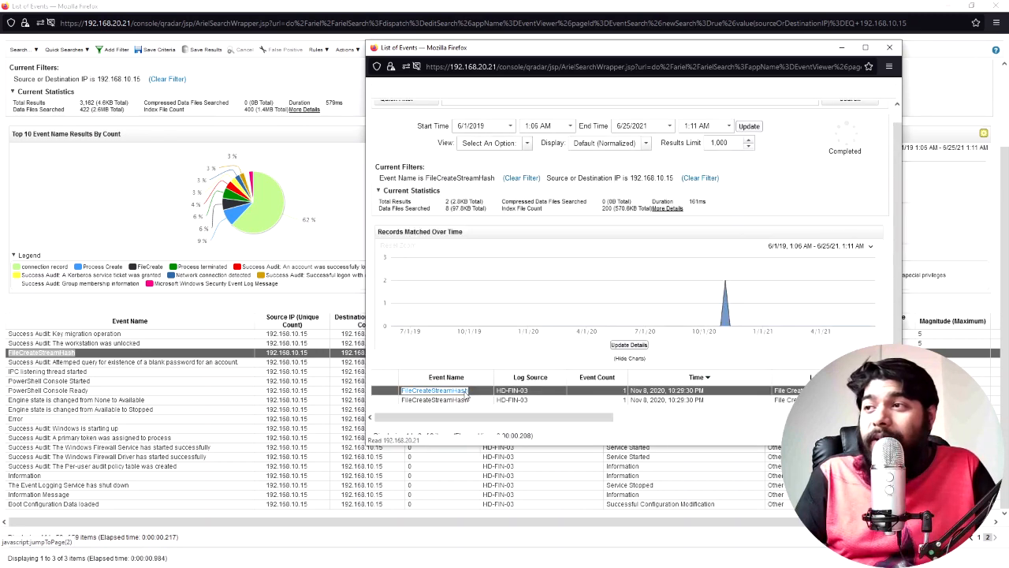
{"action": "left_click", "coordinate": [864, 53]}
{"action": "scroll", "coordinate": [198, 401], "scroll_direction": "down", "scroll_amount": 1}
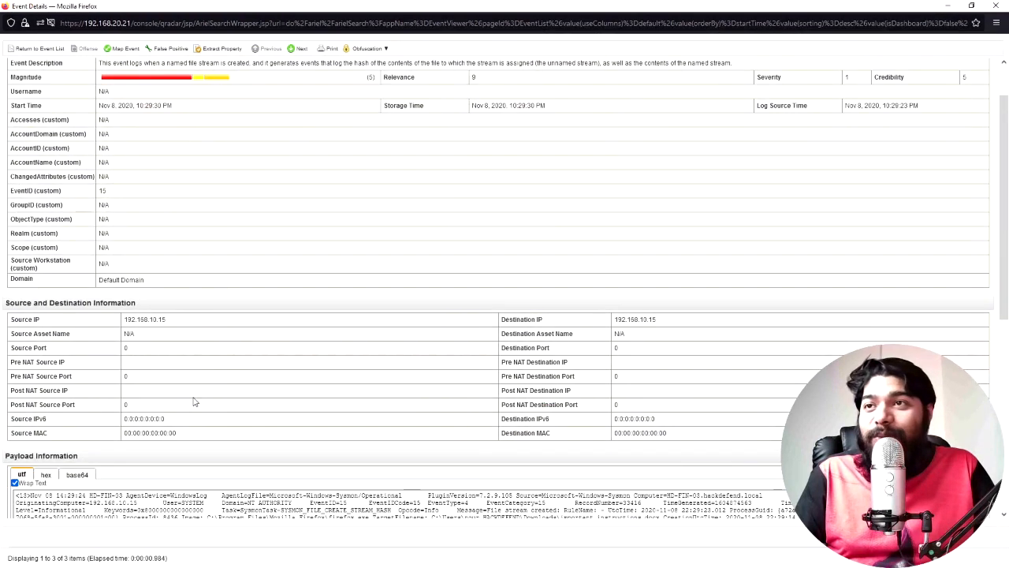
{"action": "scroll", "coordinate": [189, 402], "scroll_direction": "down", "scroll_amount": 2}
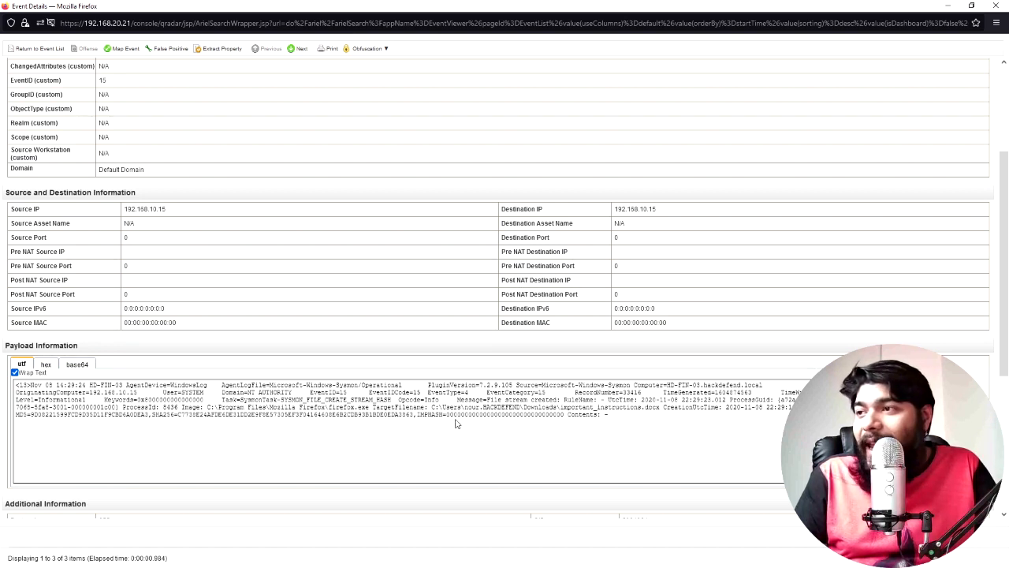
Examine the event payload for the target file name, the process image that created it, and the MD5 hash
{"action": "left_click_drag", "start_coordinate": [561, 407], "coordinate": [659, 406]}
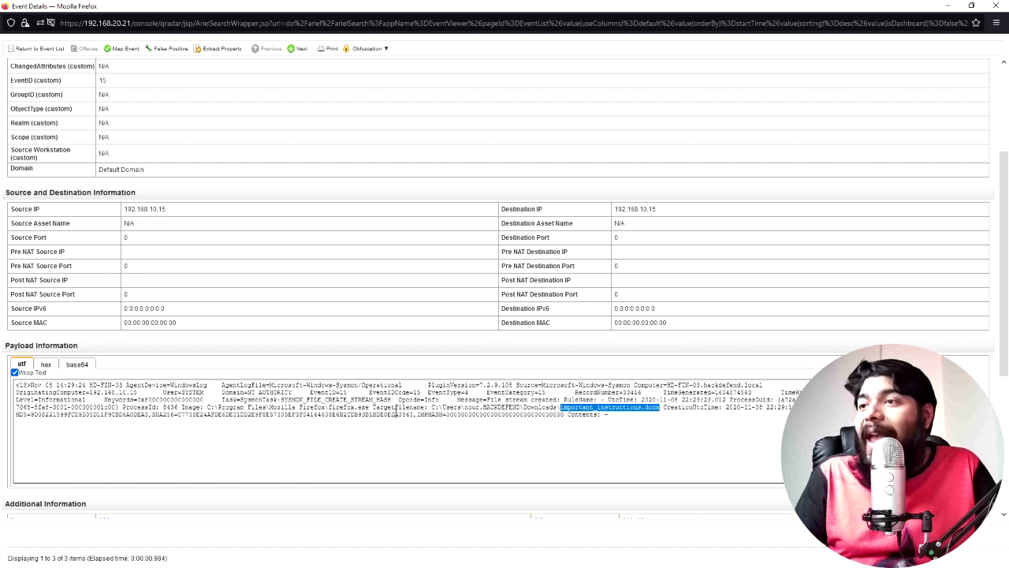
{"action": "left_click_drag", "start_coordinate": [367, 407], "coordinate": [330, 408]}
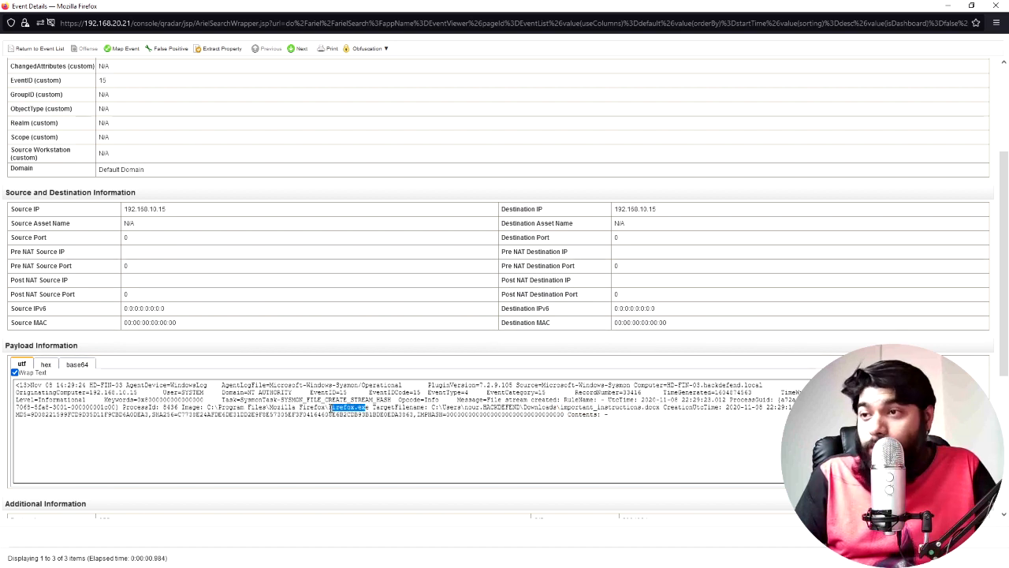
{"action": "left_click", "coordinate": [326, 416]}
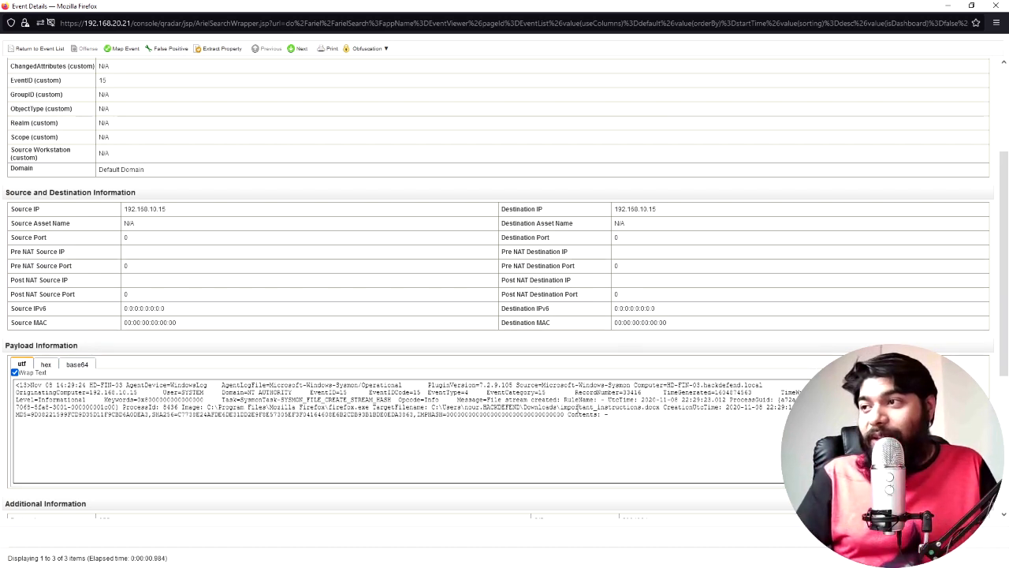
{"action": "left_click_drag", "start_coordinate": [567, 407], "coordinate": [663, 408]}
{"action": "left_click", "coordinate": [659, 408]}
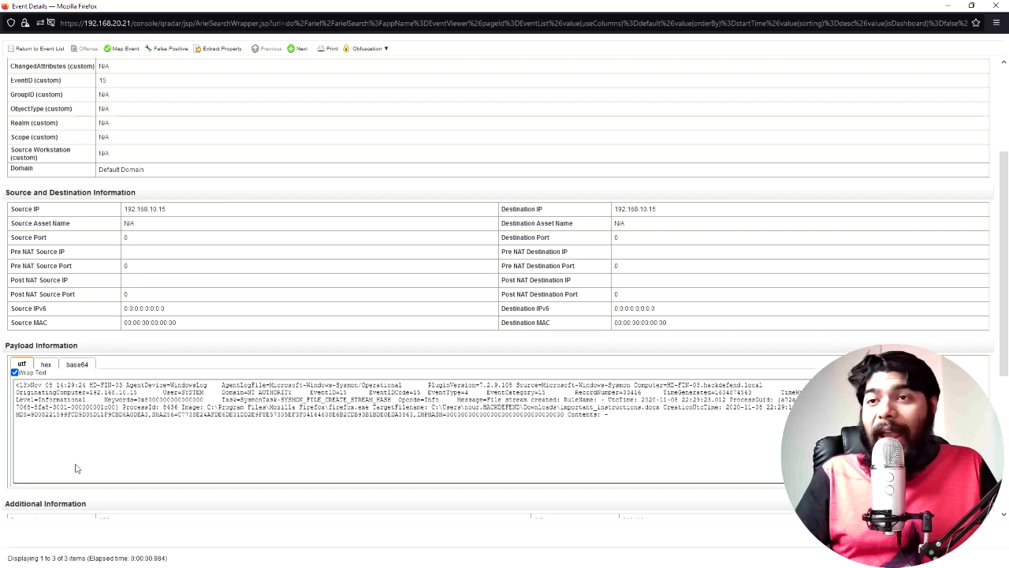
{"action": "left_click_drag", "start_coordinate": [29, 414], "coordinate": [149, 417]}
{"action": "left_click", "coordinate": [151, 417]}
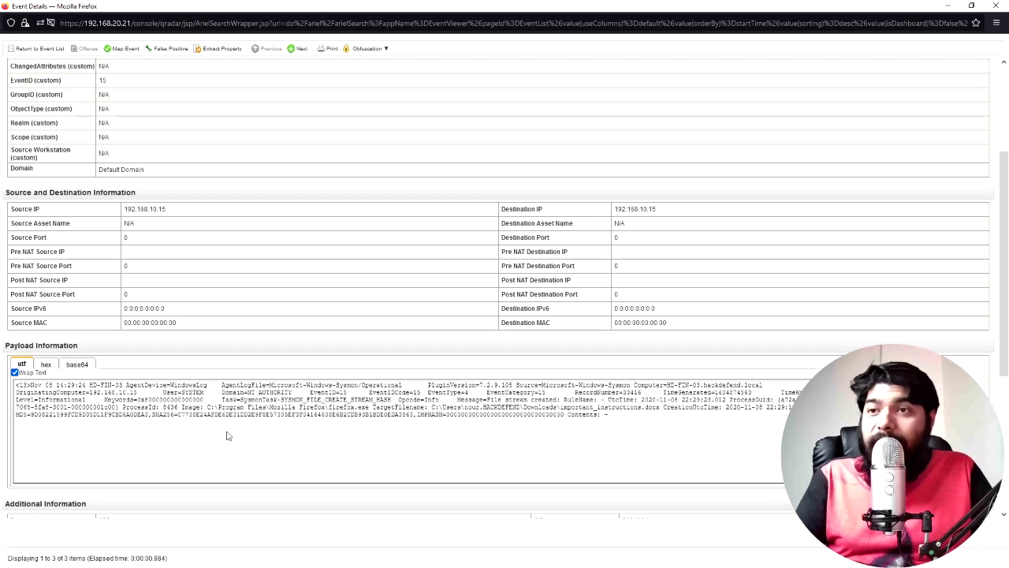
{"action": "left_click_drag", "start_coordinate": [30, 414], "coordinate": [107, 415]}
{"action": "left_click", "coordinate": [491, 454]}
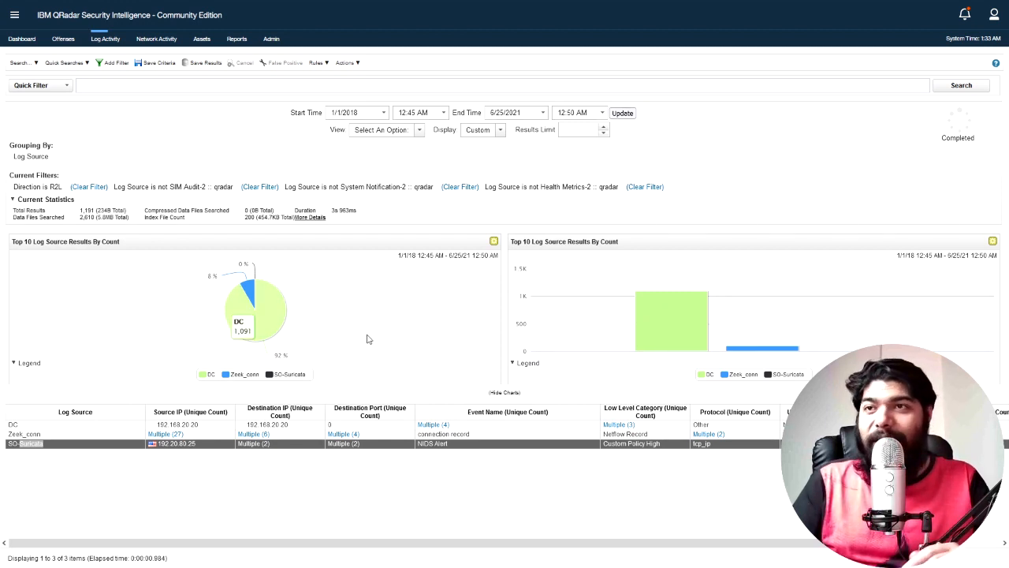
Search Google in a new browser tab for "user id creation event id"
{"action": "mouse_move", "coordinate": [275, 2]}
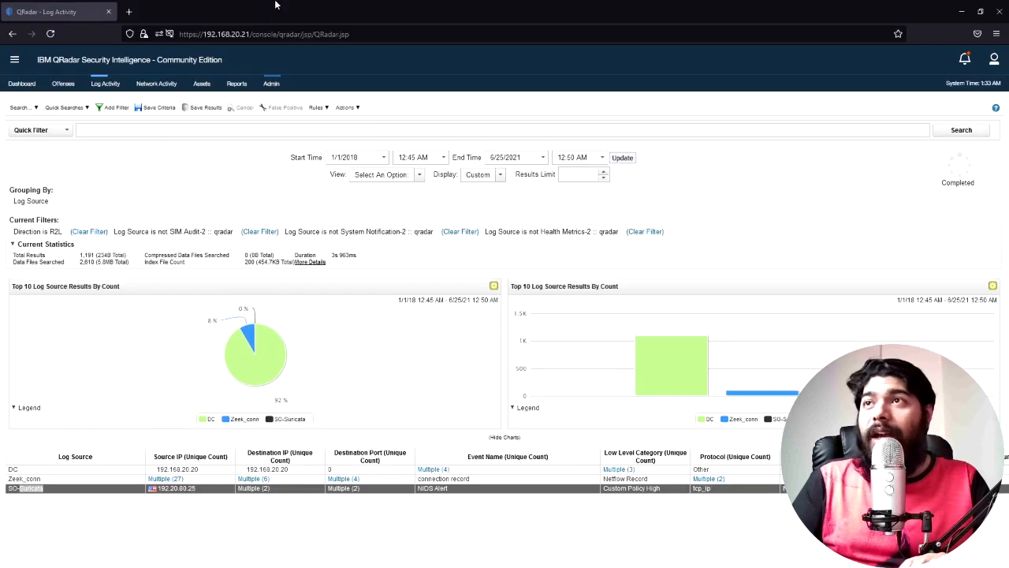
{"action": "left_click", "coordinate": [130, 14]}
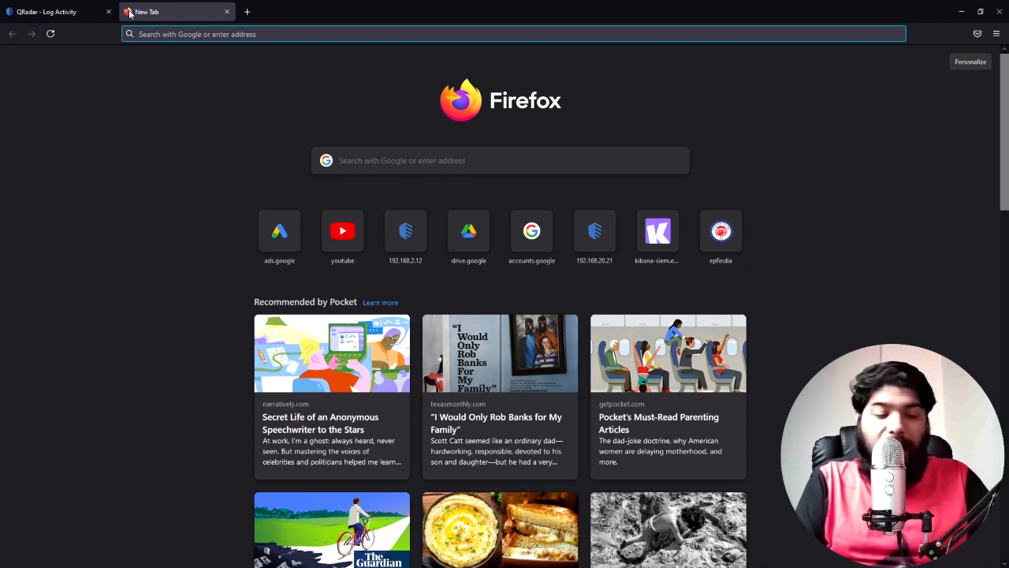
{"action": "type", "text": "u"}
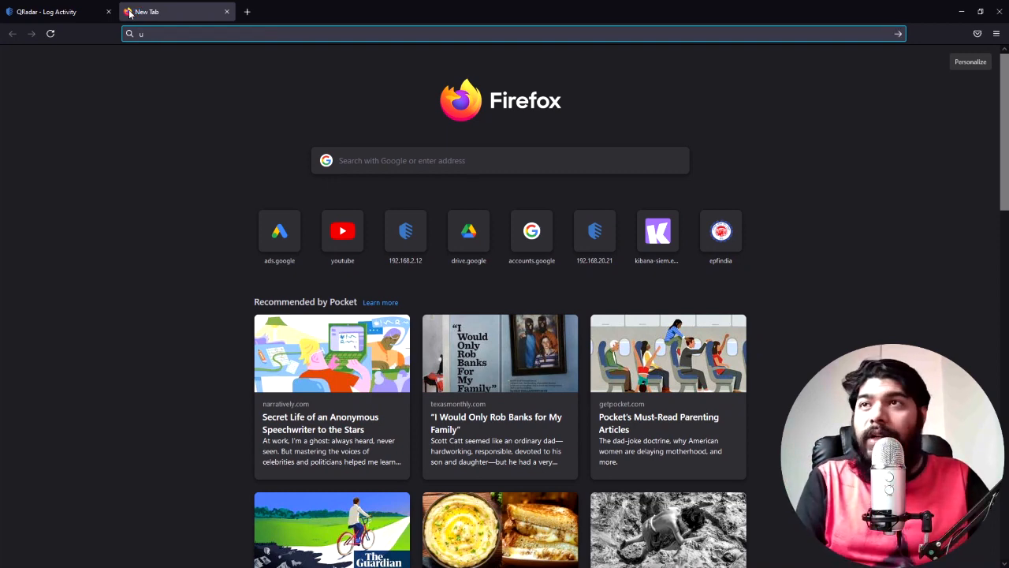
{"action": "type", "text": "ser id c"}
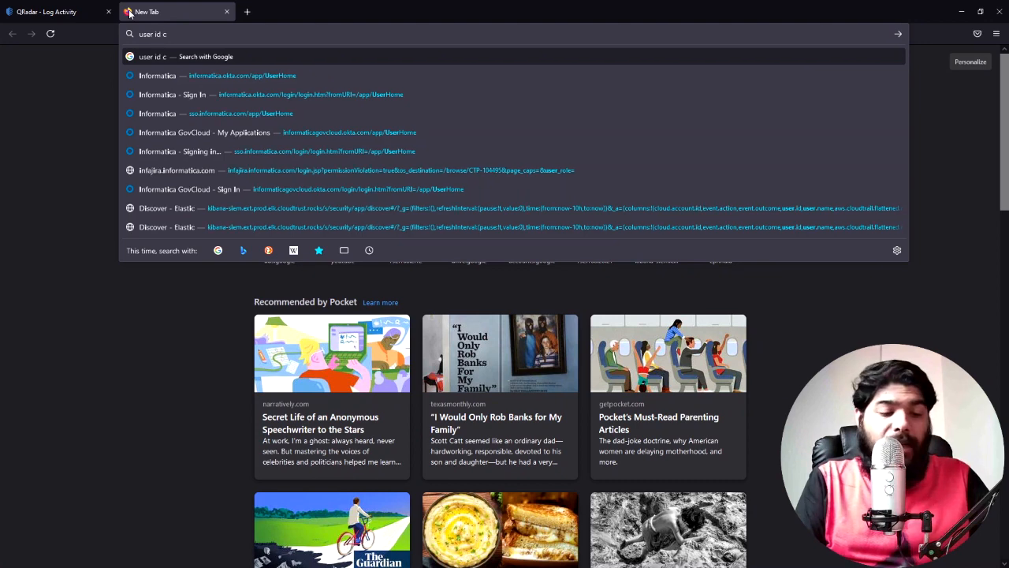
{"action": "type", "text": "reation event"}
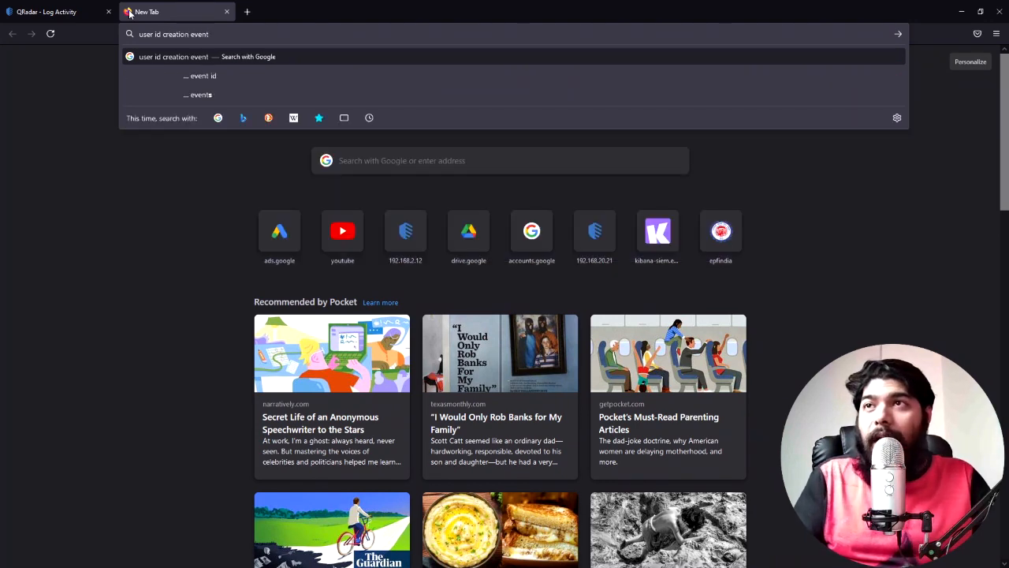
{"action": "key", "text": "Down"}
{"action": "key", "text": "Return"}
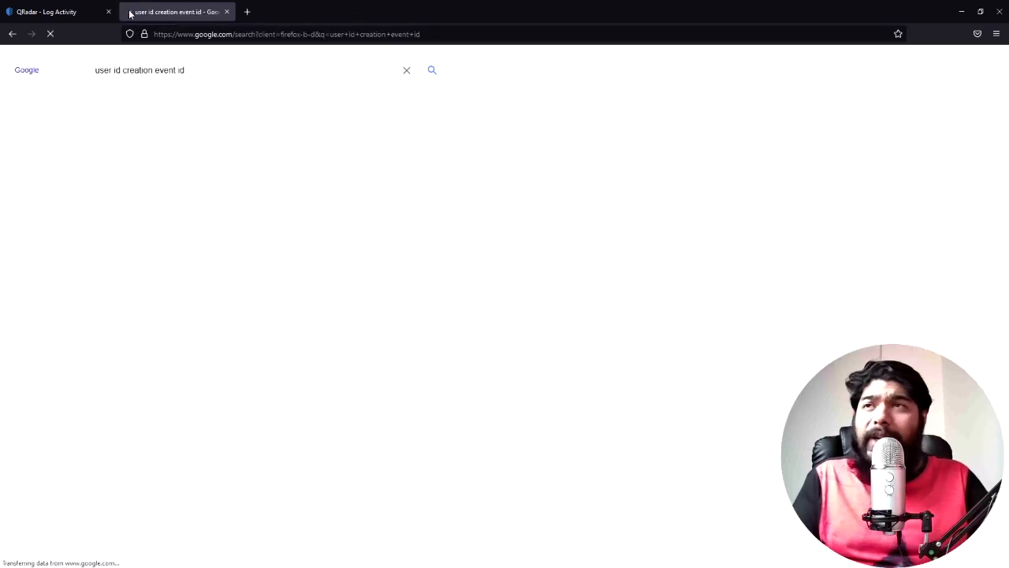
{"action": "key", "text": "F11"}
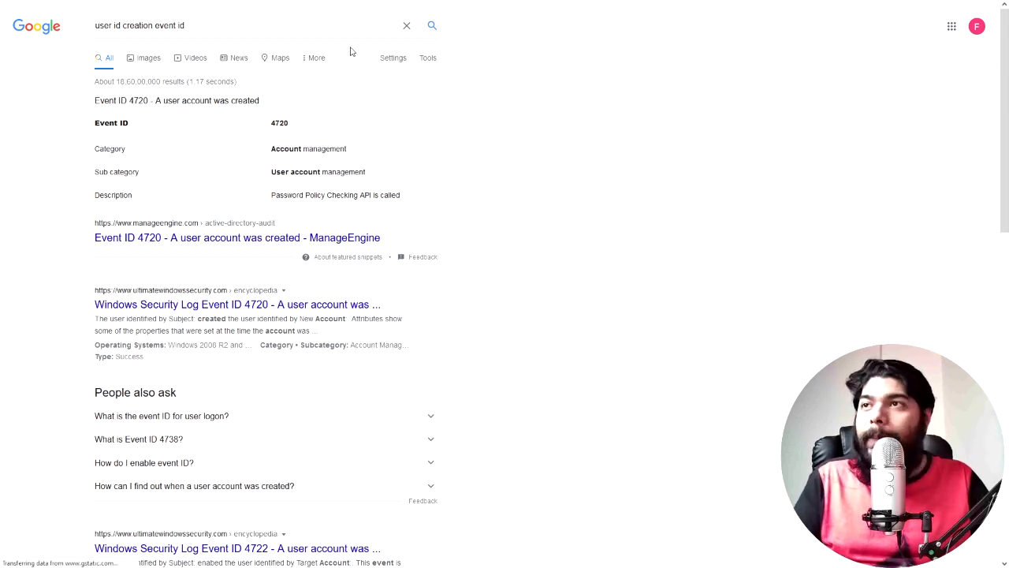
Return to the QRadar log activity, edit the current search, and remove its "Direction is R2L" filter
{"action": "mouse_move", "coordinate": [262, 1]}
{"action": "left_click", "coordinate": [59, 13]}
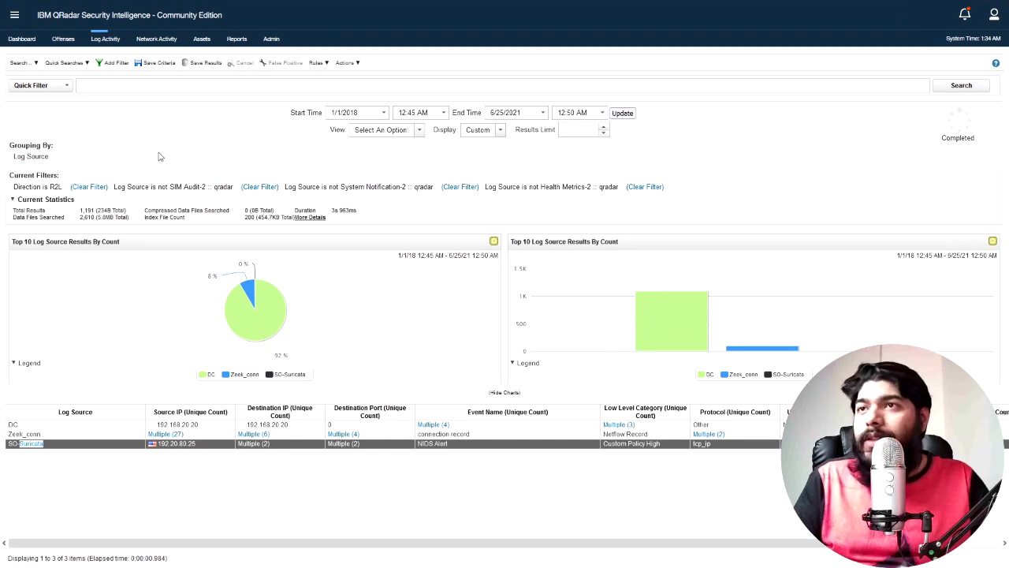
{"action": "left_click", "coordinate": [30, 63]}
{"action": "left_click", "coordinate": [35, 89]}
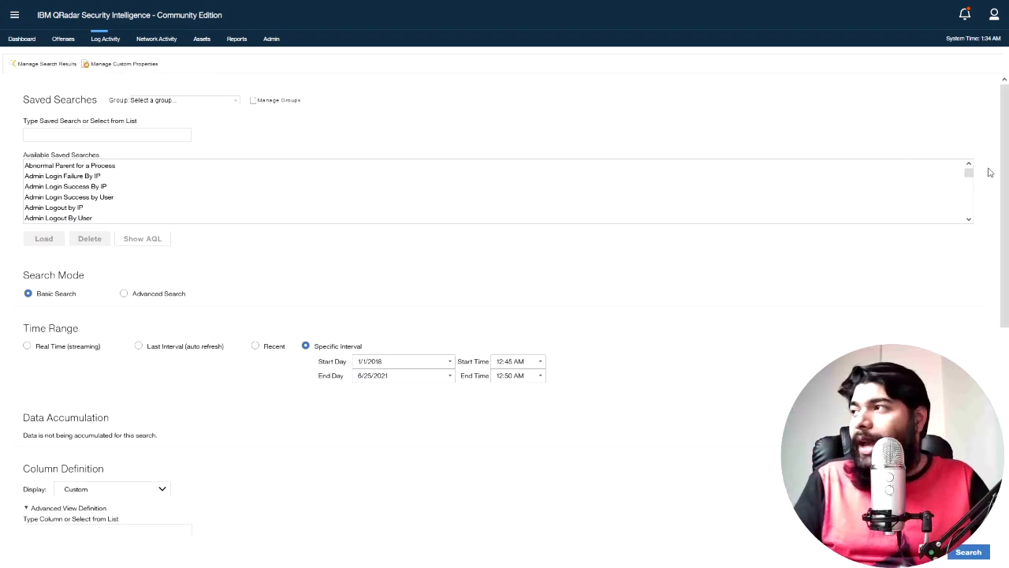
{"action": "left_click_drag", "start_coordinate": [1003, 169], "coordinate": [1003, 404]}
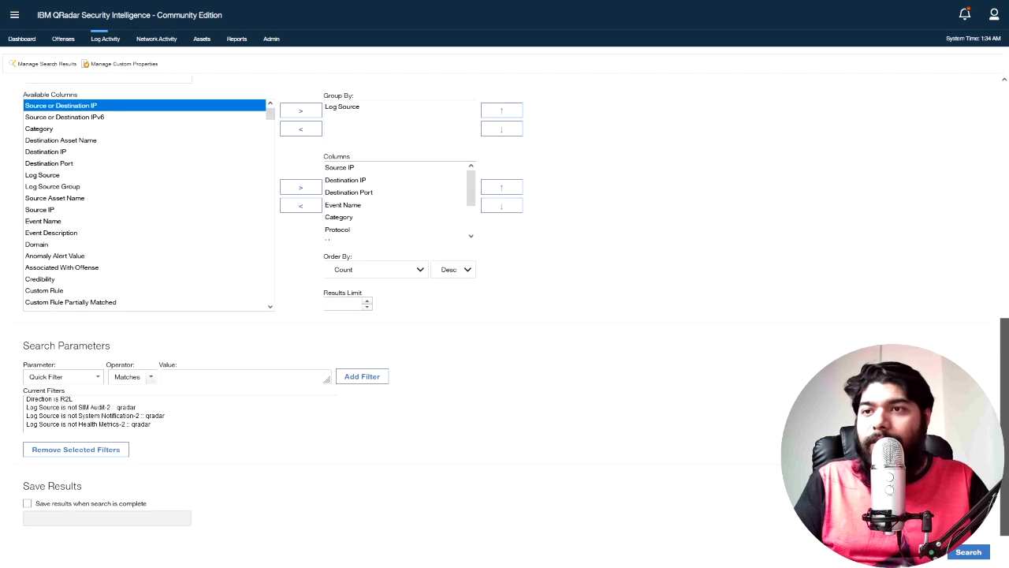
{"action": "left_click", "coordinate": [78, 416]}
{"action": "left_click", "coordinate": [47, 399]}
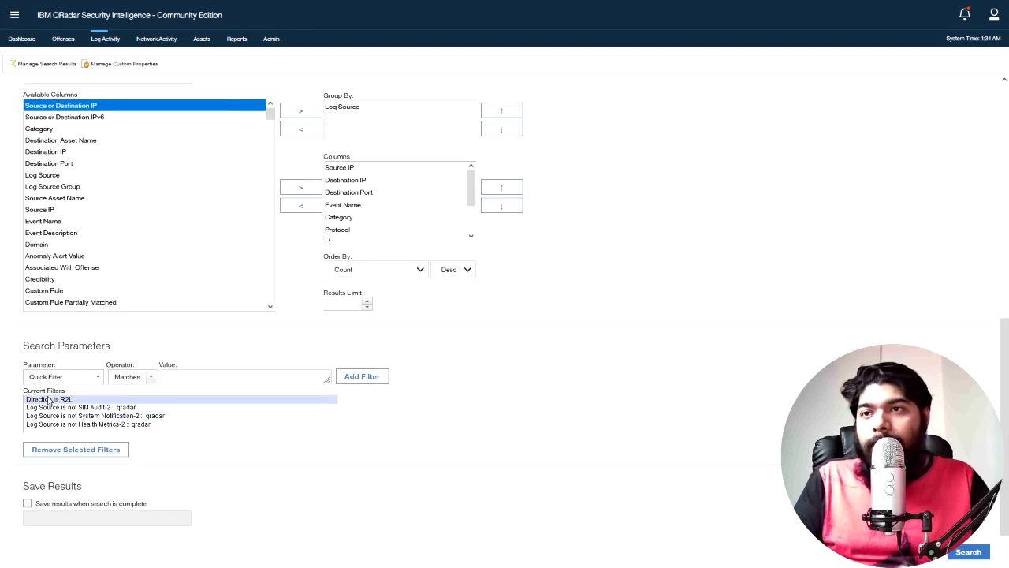
{"action": "left_click", "coordinate": [67, 450]}
Add a search filter for EventID (custom) equal to any of 4720 and run the search
{"action": "left_click", "coordinate": [66, 386]}
{"action": "type", "text": "event"}
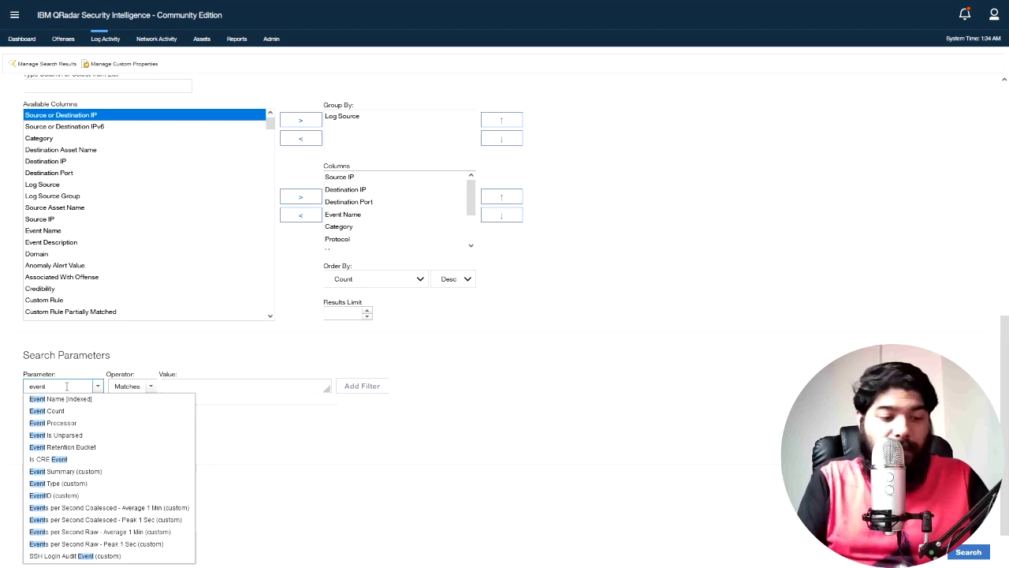
{"action": "type", "text": "id"}
{"action": "left_click", "coordinate": [68, 403]}
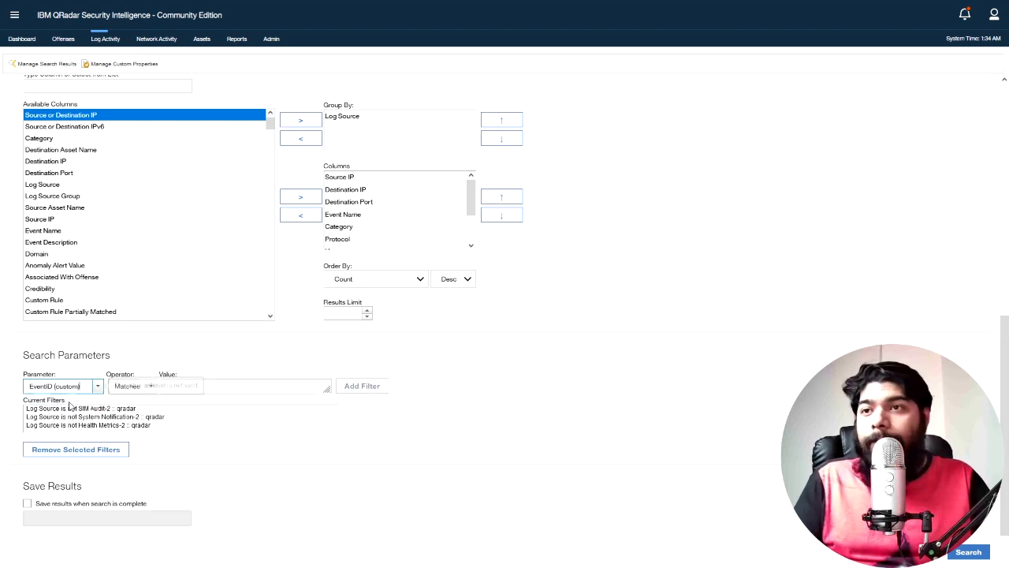
{"action": "type", "text": "47"}
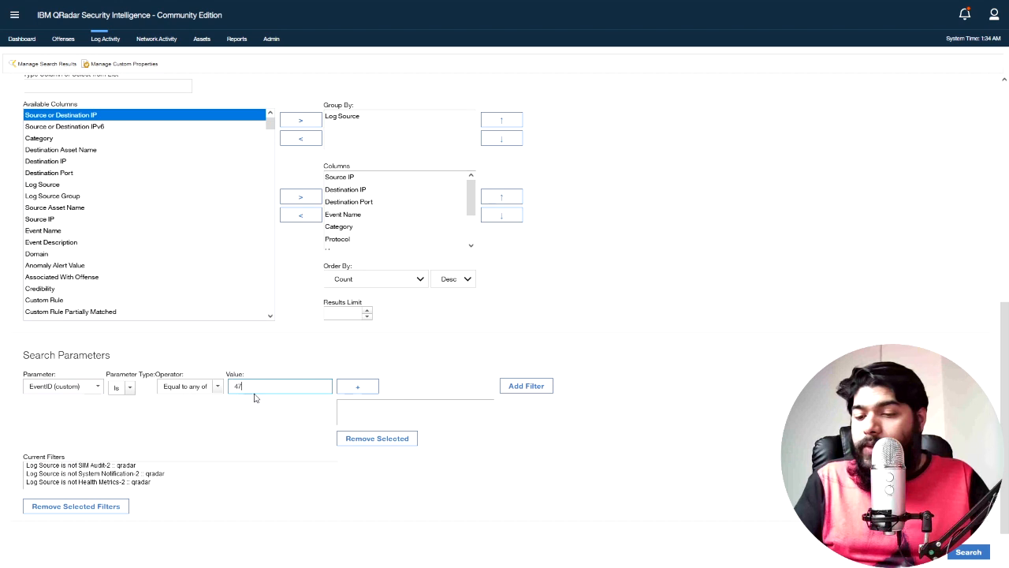
{"action": "type", "text": "20"}
{"action": "left_click", "coordinate": [357, 388]}
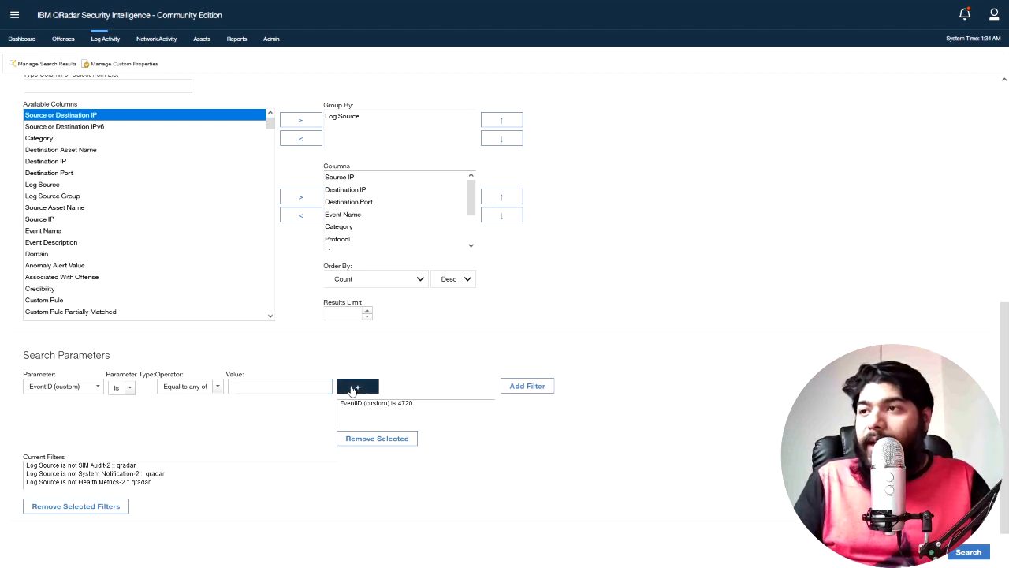
{"action": "left_click", "coordinate": [518, 389]}
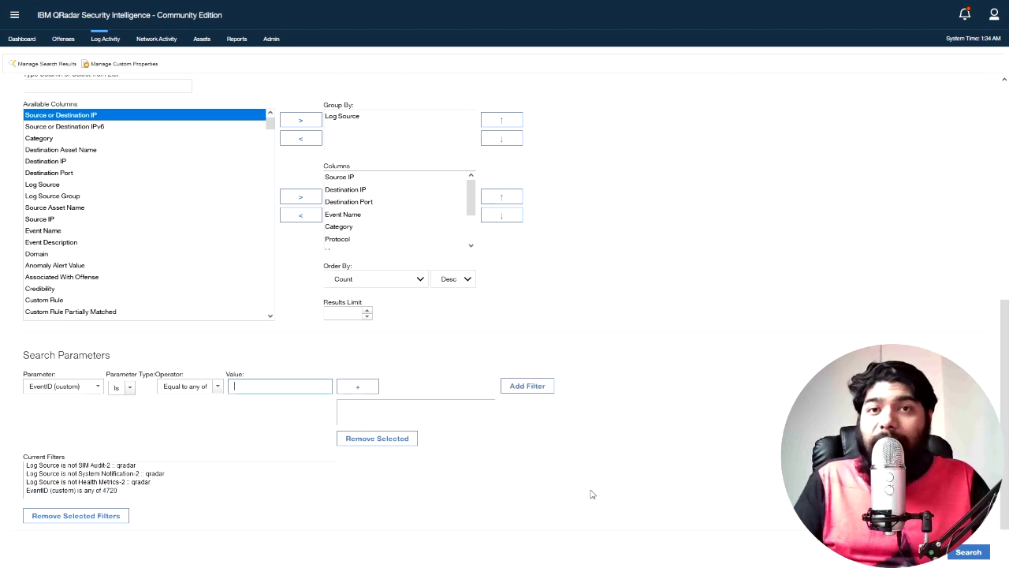
{"action": "left_click", "coordinate": [950, 555]}
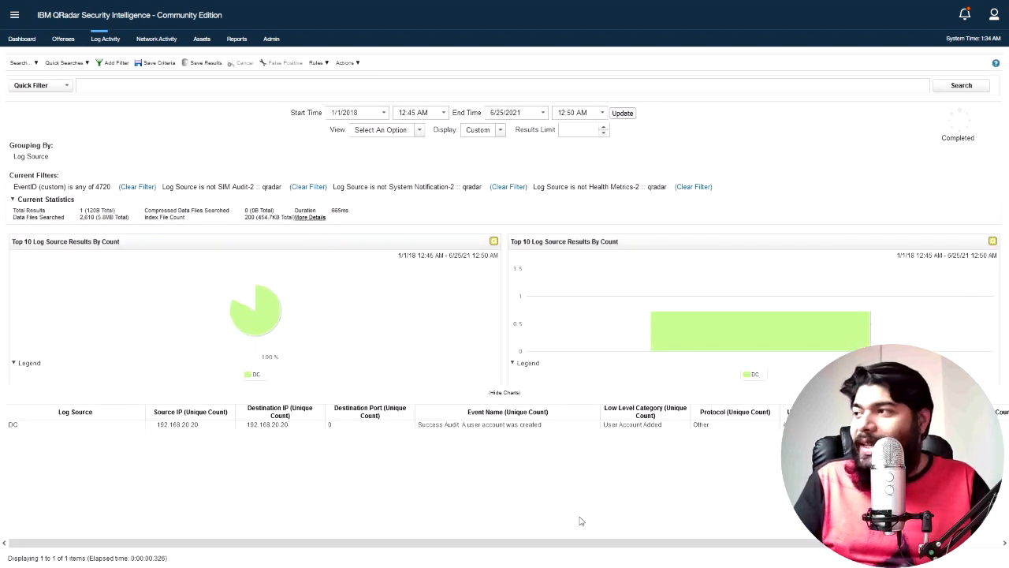
Open the DC log source's event list in a maximized window and show the details of its user account creation event
{"action": "left_click_drag", "start_coordinate": [773, 545], "coordinate": [915, 545]}
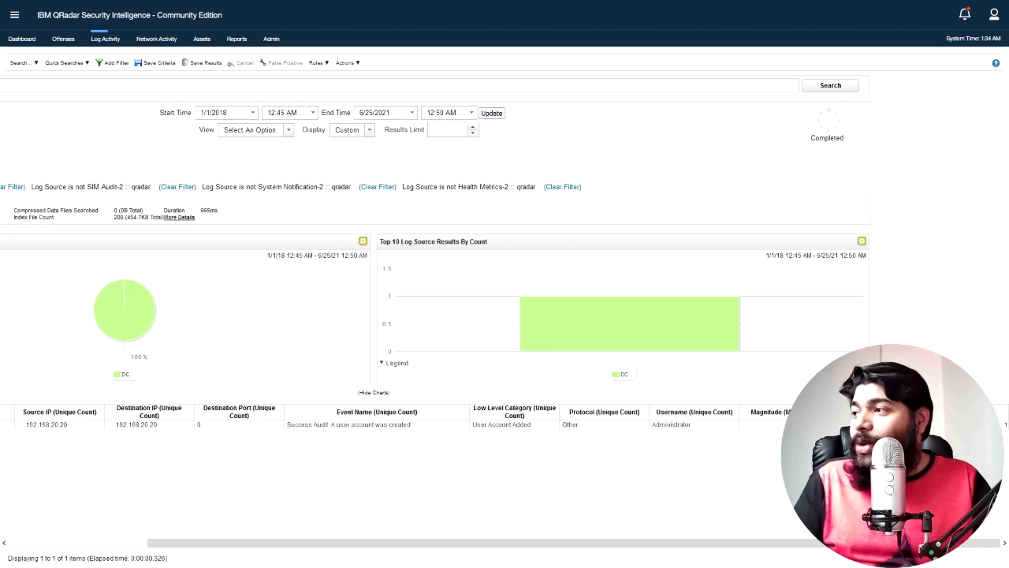
{"action": "left_click_drag", "start_coordinate": [518, 544], "coordinate": [221, 544]}
{"action": "double_click", "coordinate": [35, 426]}
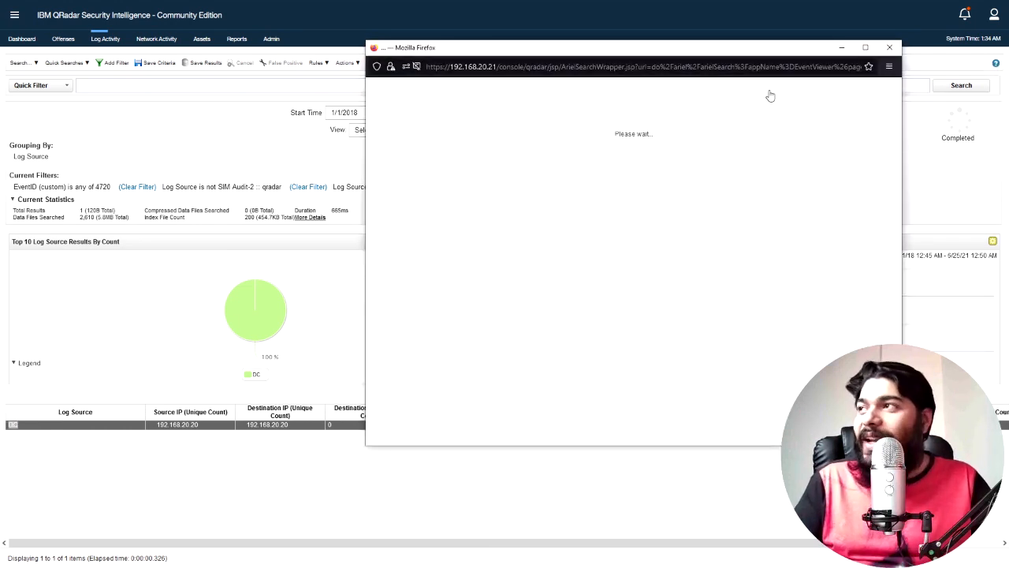
{"action": "left_click_drag", "start_coordinate": [792, 53], "coordinate": [453, 64]}
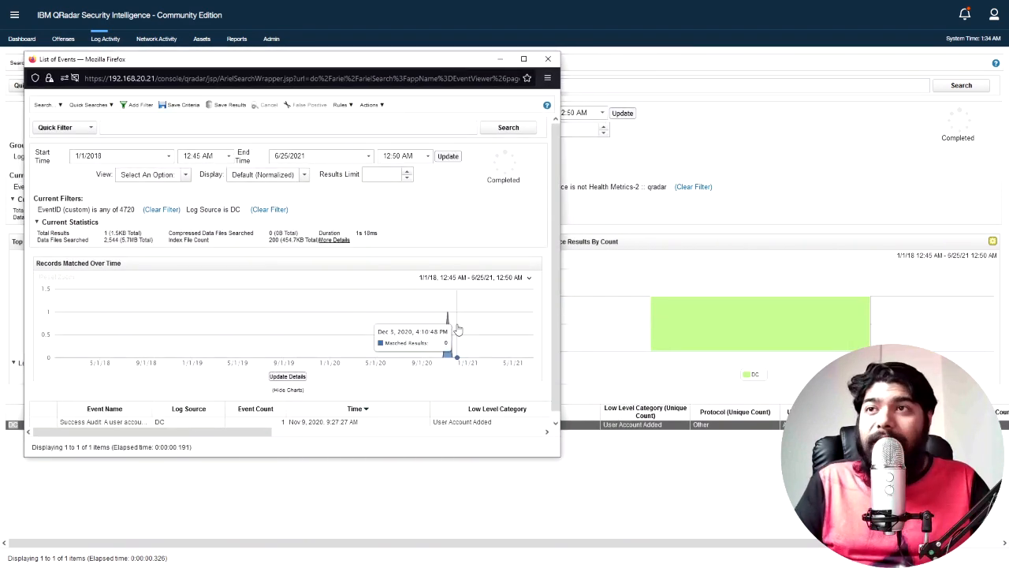
{"action": "left_click", "coordinate": [524, 59]}
{"action": "double_click", "coordinate": [83, 368]}
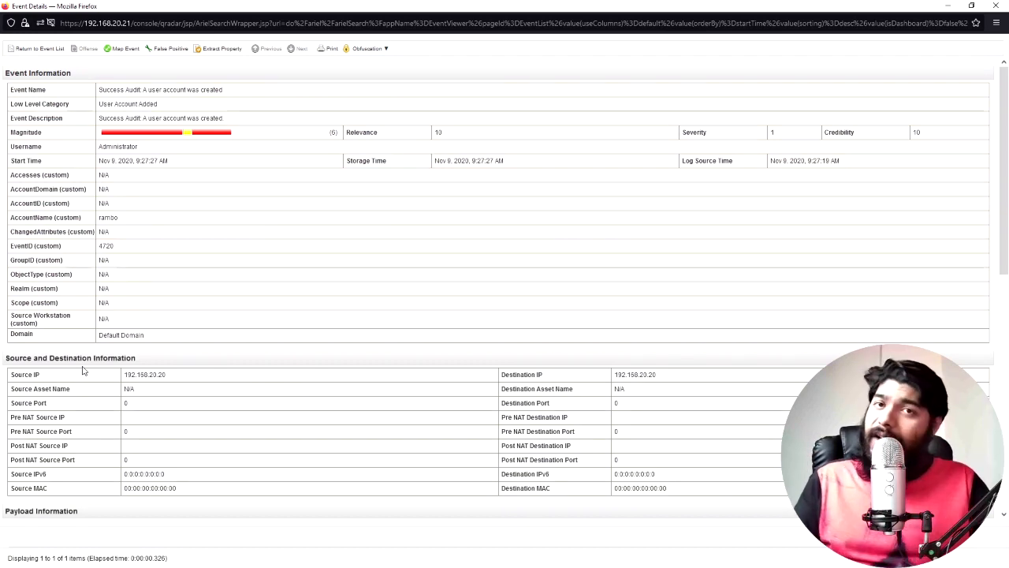
Examine the event information for the username that performed the action and the name of the created account
{"action": "scroll", "coordinate": [172, 278], "scroll_direction": "down", "scroll_amount": 3}
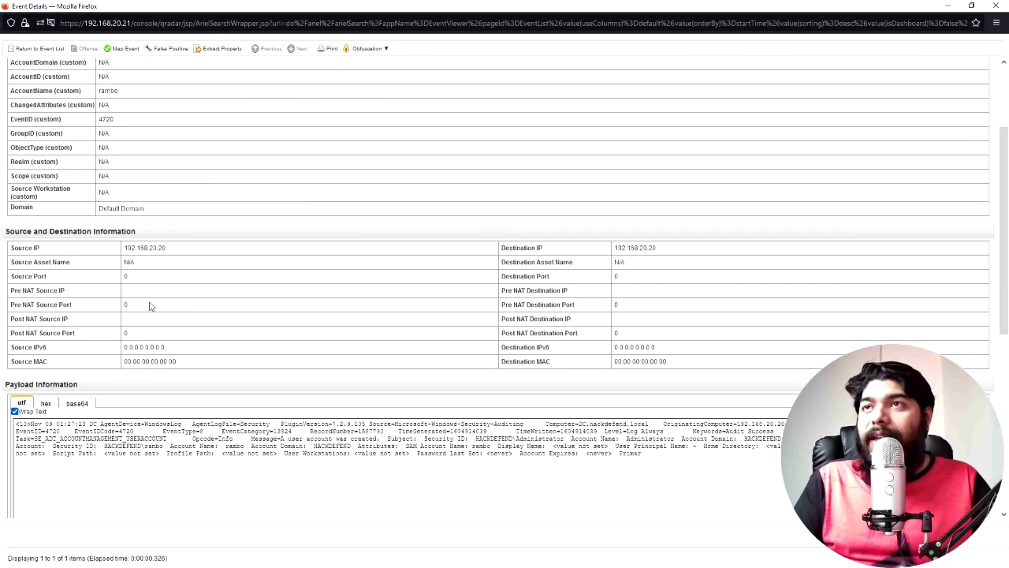
{"action": "double_click", "coordinate": [103, 139]}
{"action": "left_click", "coordinate": [22, 145]}
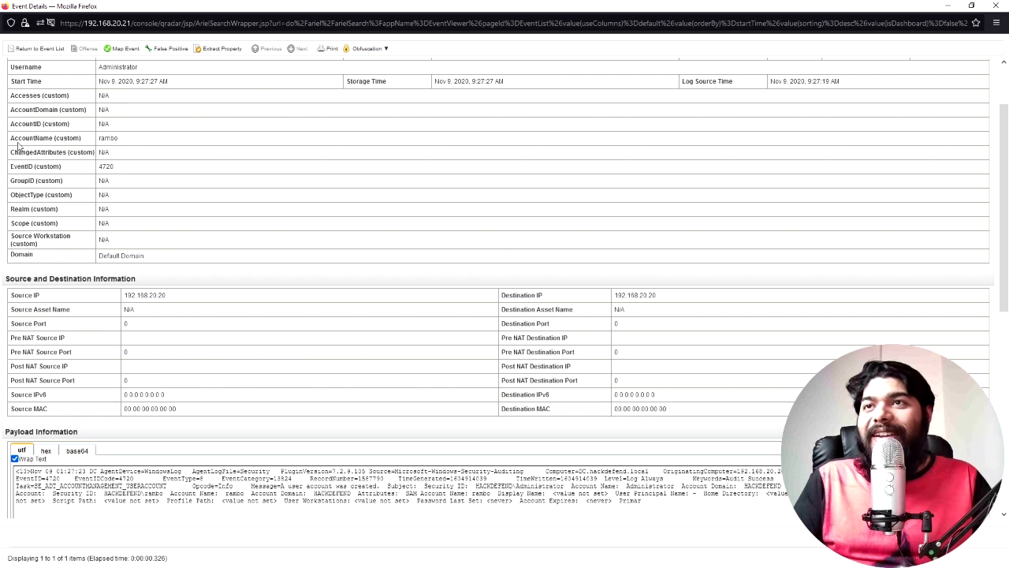
{"action": "scroll", "coordinate": [157, 231], "scroll_direction": "up", "scroll_amount": 1}
{"action": "double_click", "coordinate": [133, 114]}
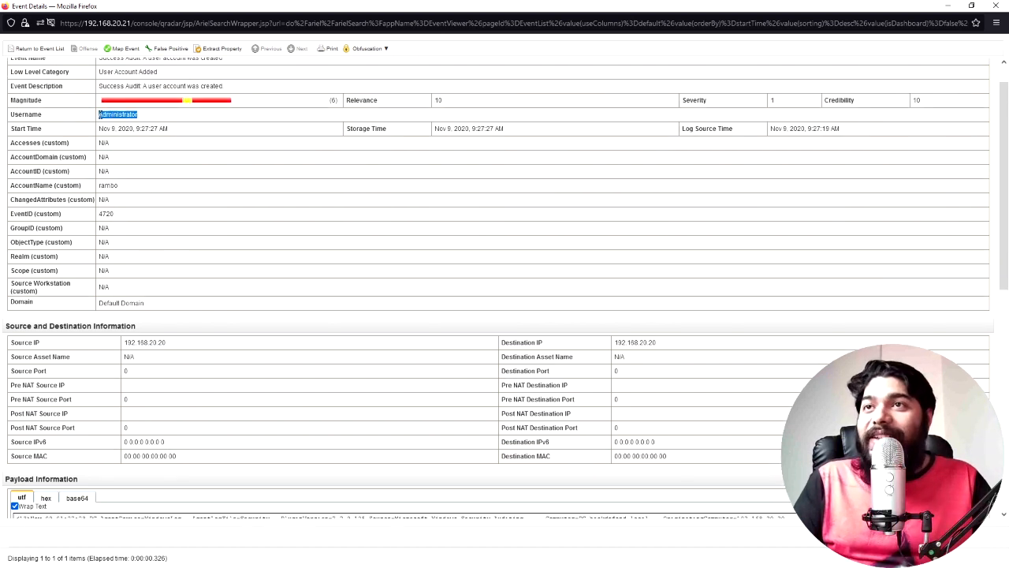
{"action": "double_click", "coordinate": [108, 186]}
{"action": "left_click", "coordinate": [116, 200]}
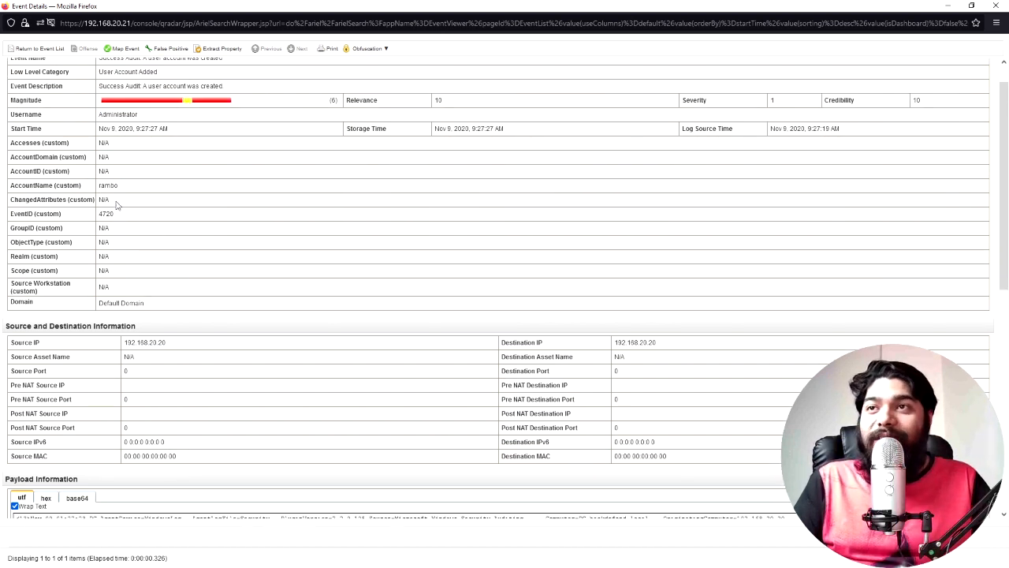
Examine the event payload for the new account's security ID, domain, and SAM account name
{"action": "scroll", "coordinate": [143, 341], "scroll_direction": "down", "scroll_amount": 1}
{"action": "scroll", "coordinate": [143, 341], "scroll_direction": "down", "scroll_amount": 1}
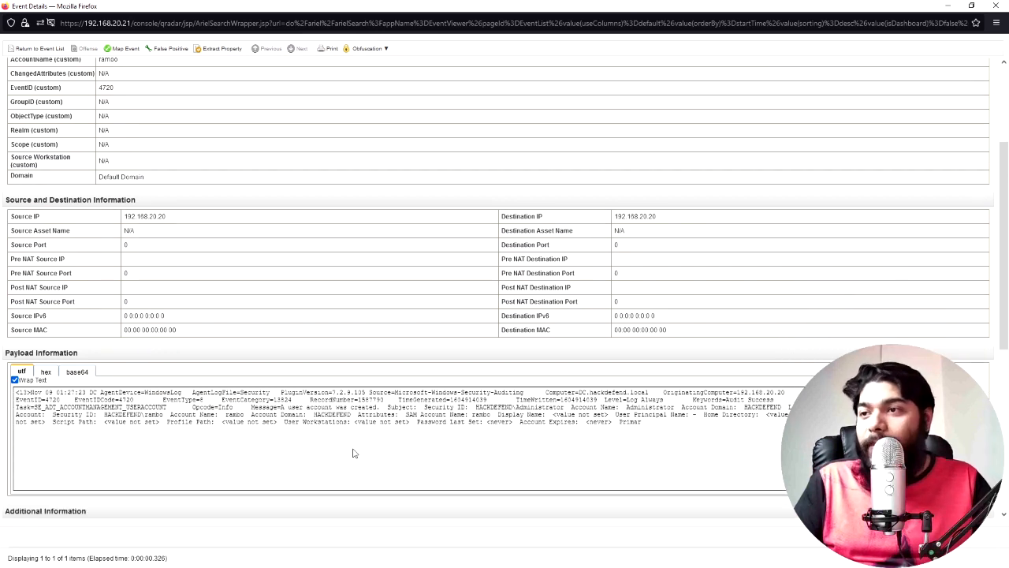
{"action": "left_click_drag", "start_coordinate": [52, 414], "coordinate": [103, 415]}
{"action": "left_click", "coordinate": [139, 415]}
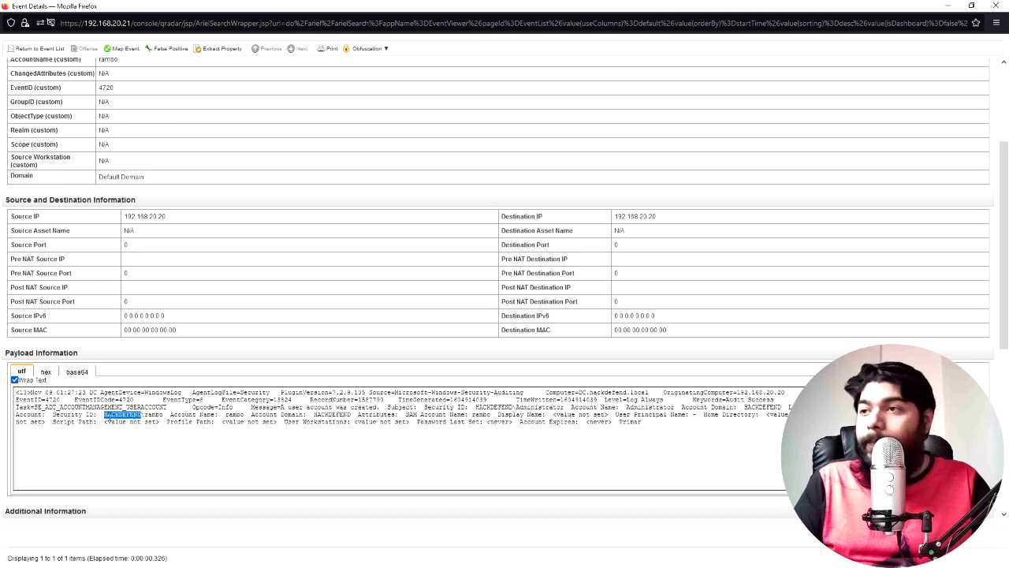
{"action": "left_click_drag", "start_coordinate": [408, 414], "coordinate": [490, 414]}
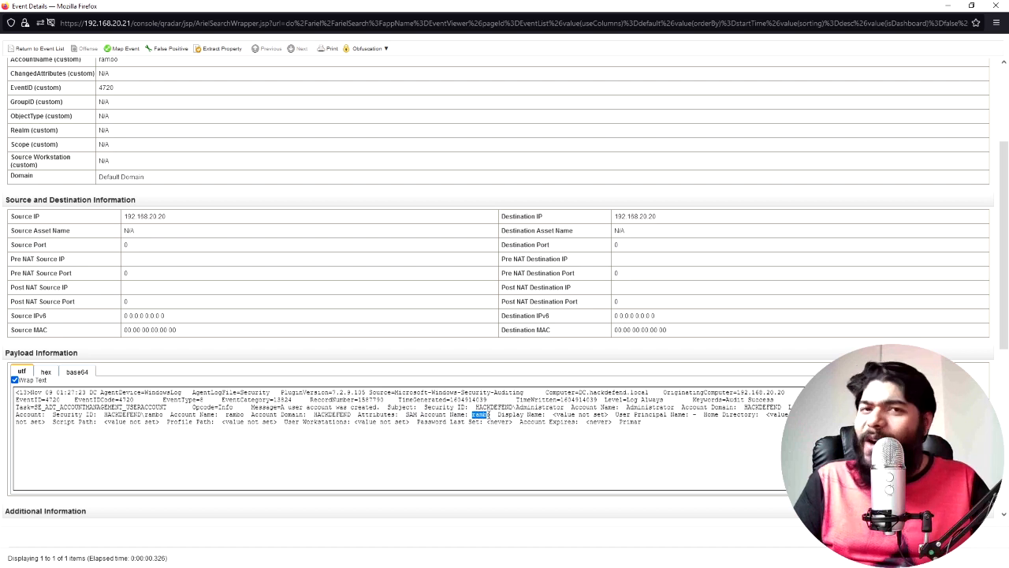
{"action": "left_click", "coordinate": [322, 500]}
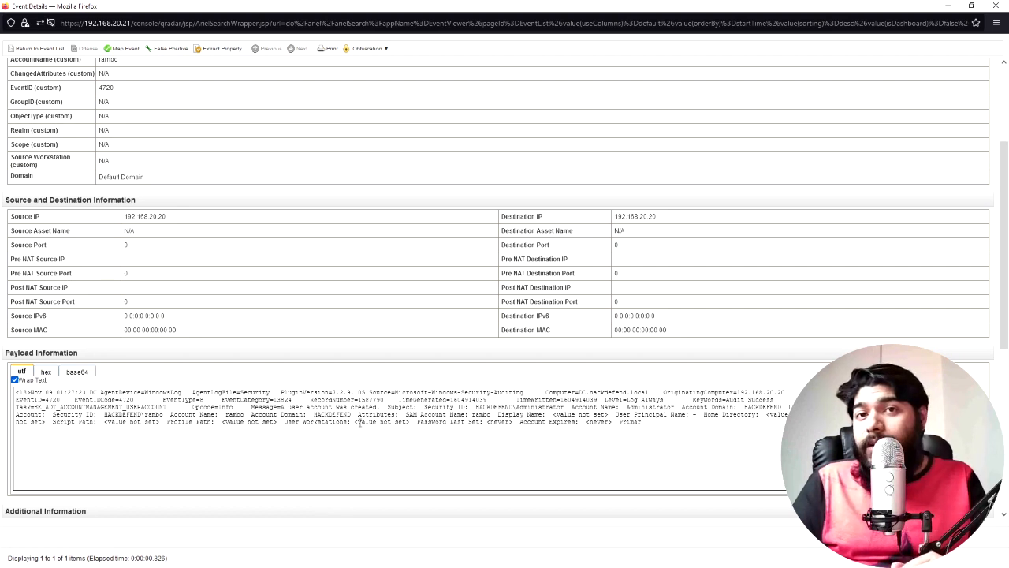
{"action": "double_click", "coordinate": [479, 415]}
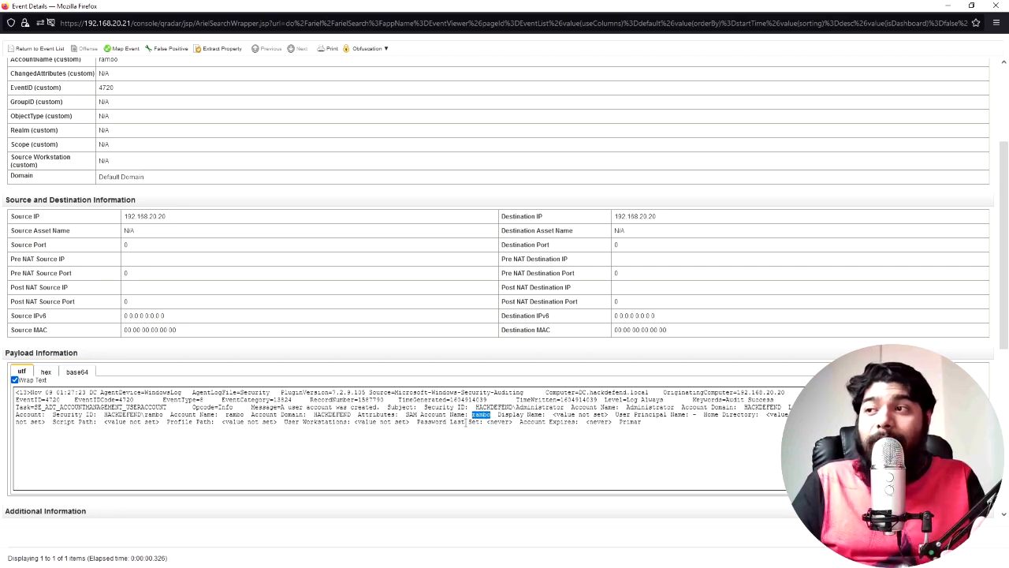
{"action": "left_click", "coordinate": [460, 426]}
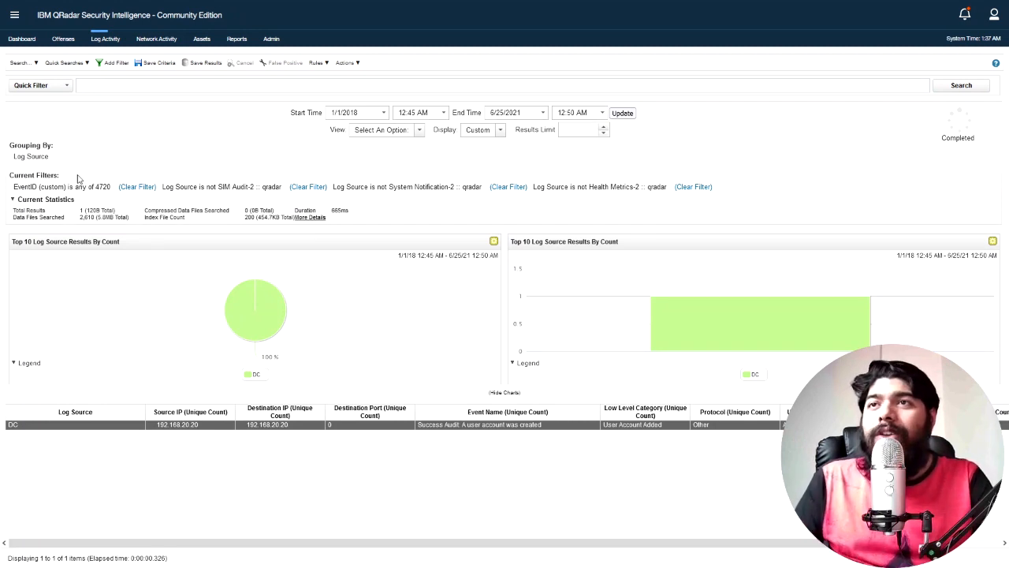
Clear the EventID filter from the main search and open the SO-Suricata log source's events in a maximized window
{"action": "left_click", "coordinate": [137, 187]}
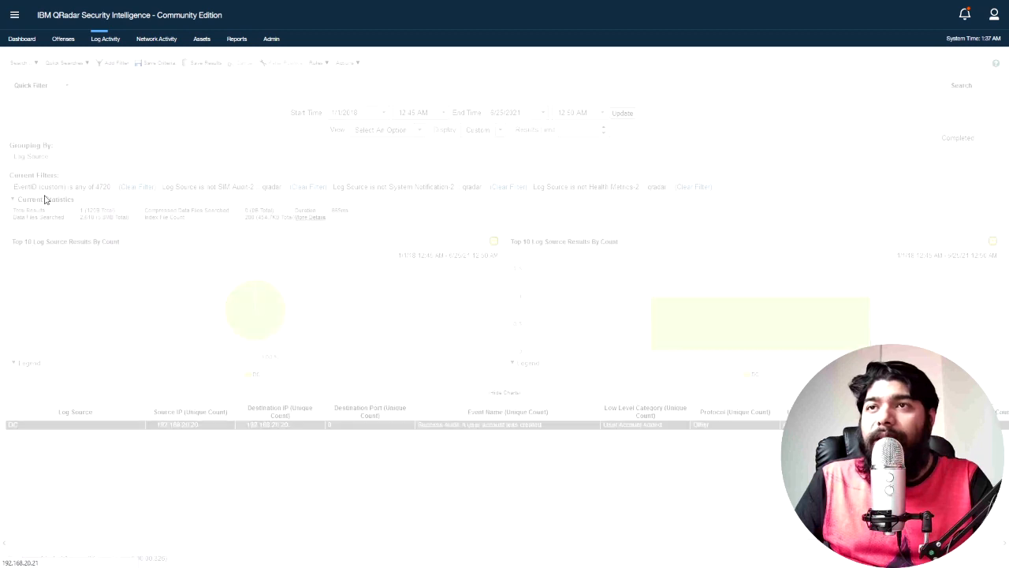
{"action": "left_click", "coordinate": [135, 183]}
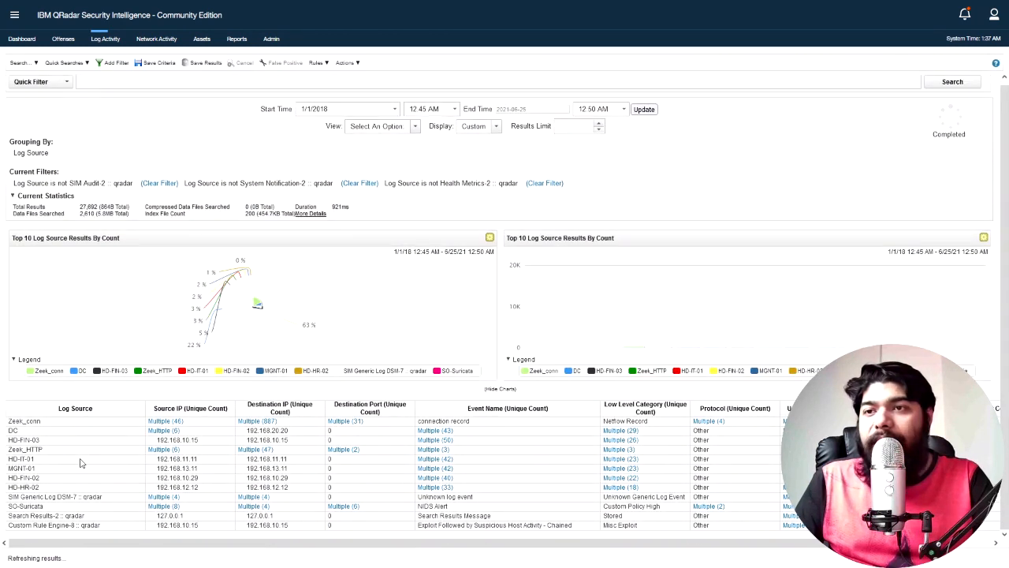
{"action": "double_click", "coordinate": [26, 508]}
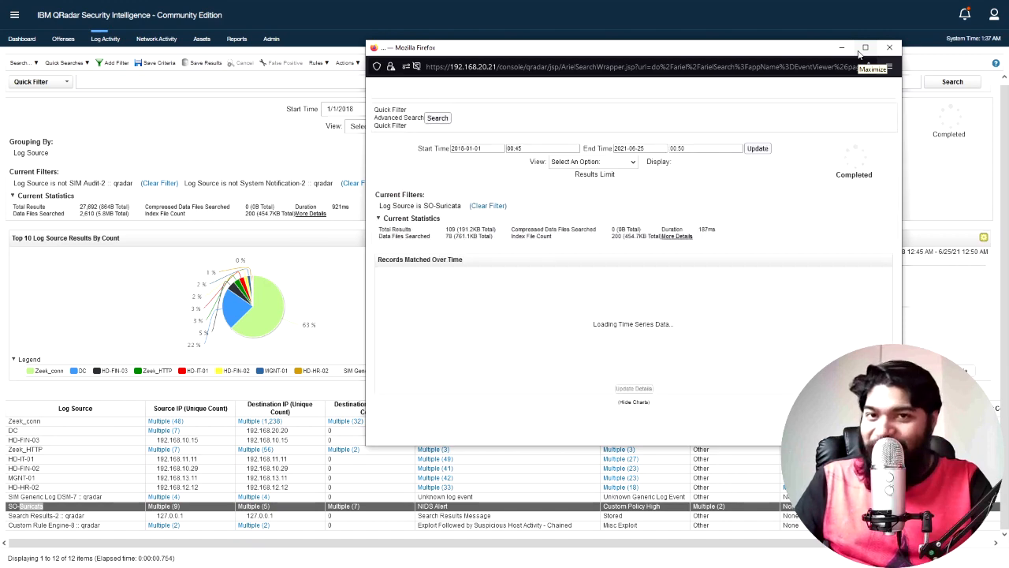
{"action": "left_click", "coordinate": [865, 47]}
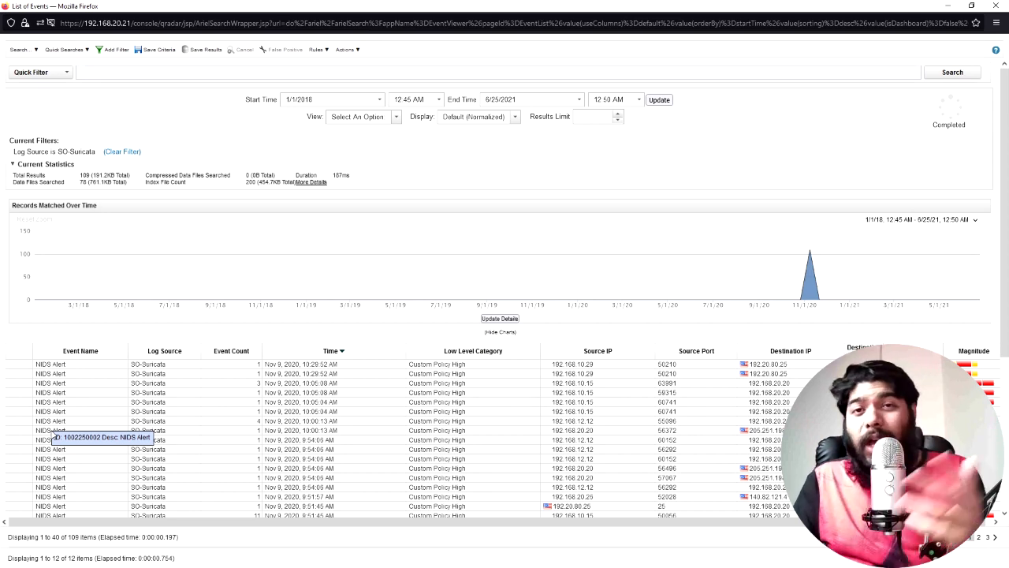
Check the Rule Name (custom) field of the first NIDS alert and return to the event list
{"action": "double_click", "coordinate": [57, 363]}
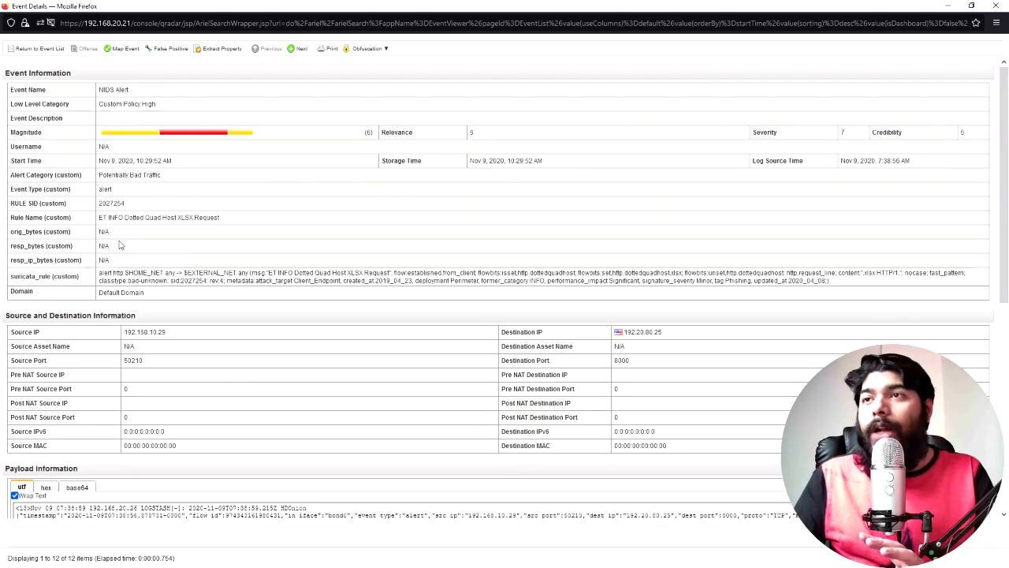
{"action": "left_click_drag", "start_coordinate": [12, 217], "coordinate": [75, 220]}
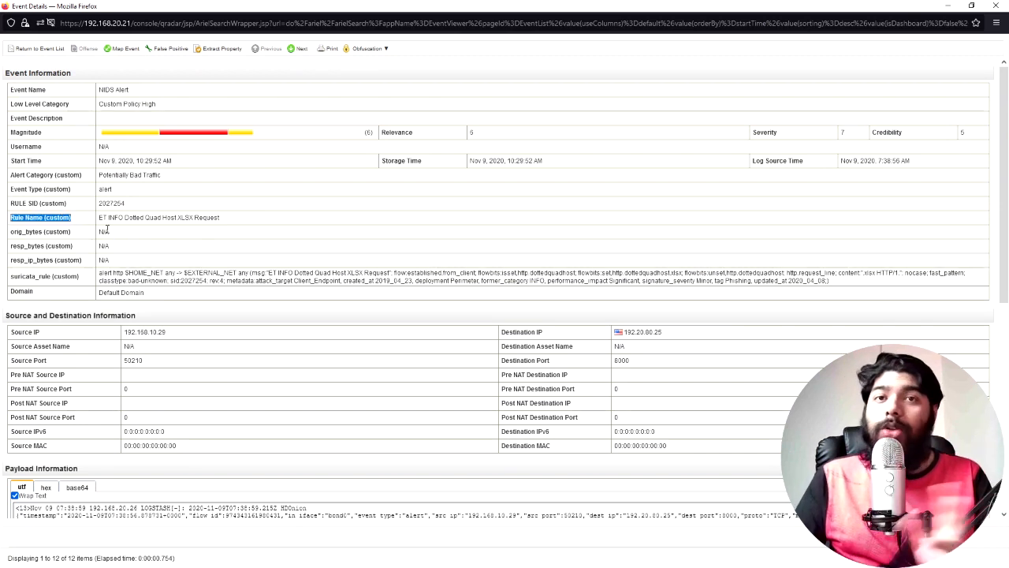
{"action": "left_click", "coordinate": [26, 50]}
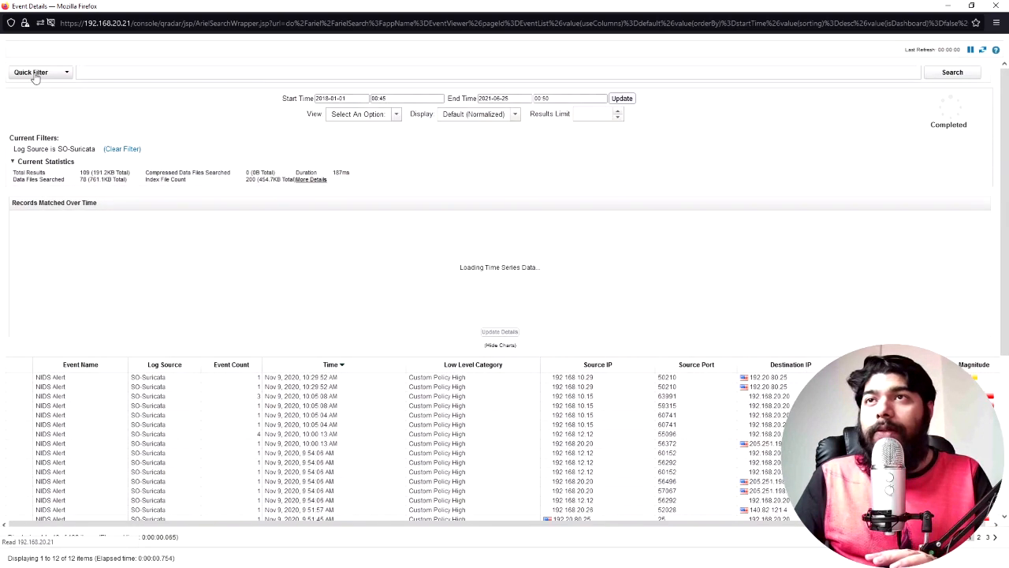
Edit the SO-Suricata search to group the events by Rule Name (custom) and run it
{"action": "left_click", "coordinate": [21, 51]}
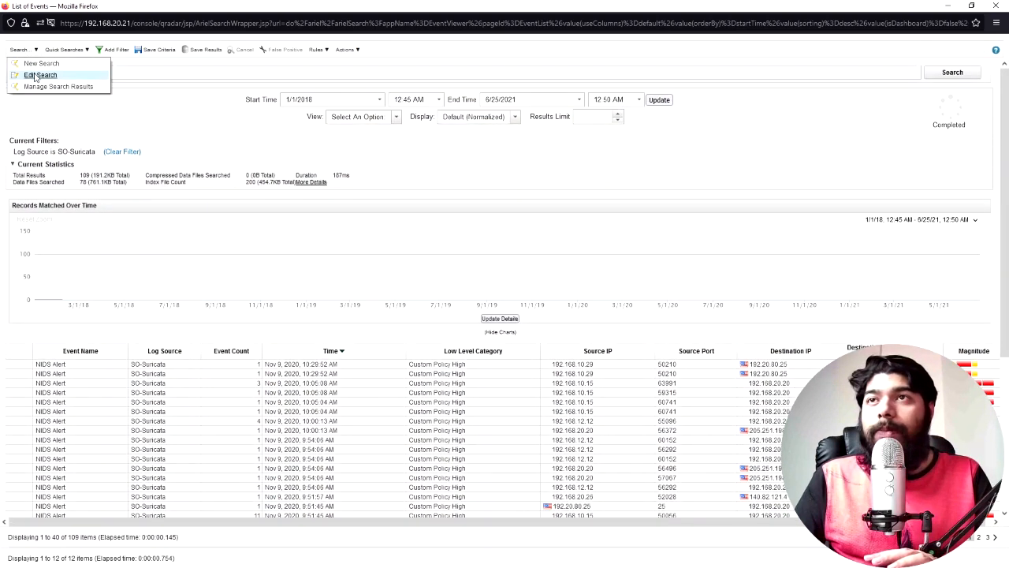
{"action": "left_click", "coordinate": [35, 76]}
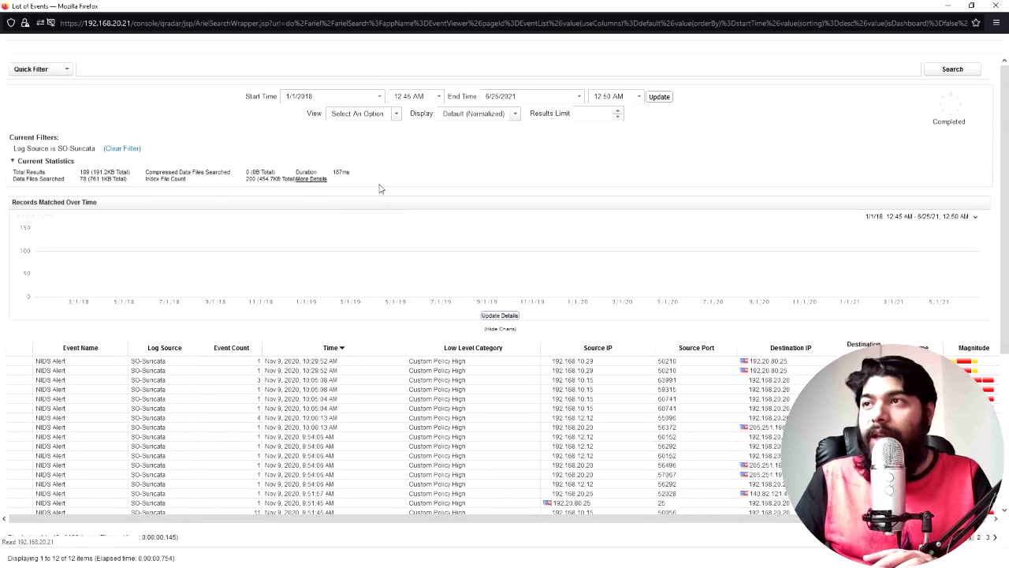
{"action": "left_click_drag", "start_coordinate": [1004, 144], "coordinate": [1004, 231]}
{"action": "left_click", "coordinate": [115, 349]}
{"action": "type", "text": "ev"}
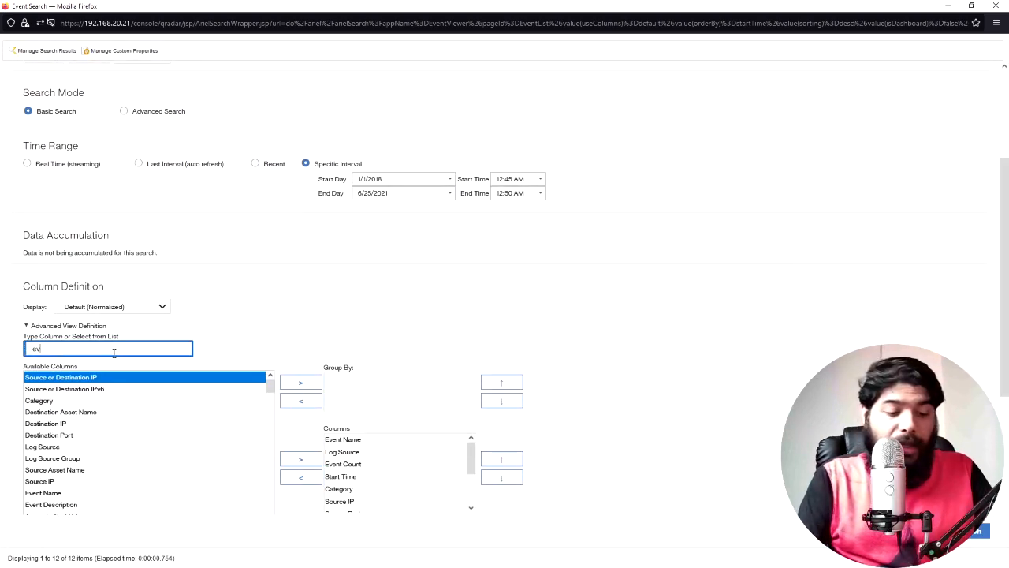
{"action": "type", "text": "entname"}
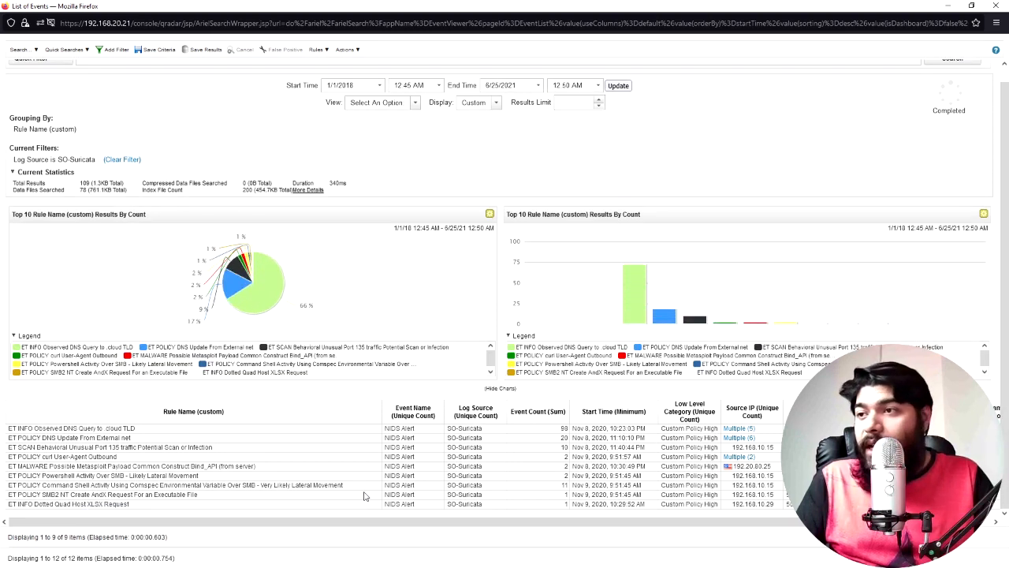
Open the "ET POLICY curl User-Agent Outbound" group in a maximized window and bring its first alert's payload into view
{"action": "left_click", "coordinate": [124, 459]}
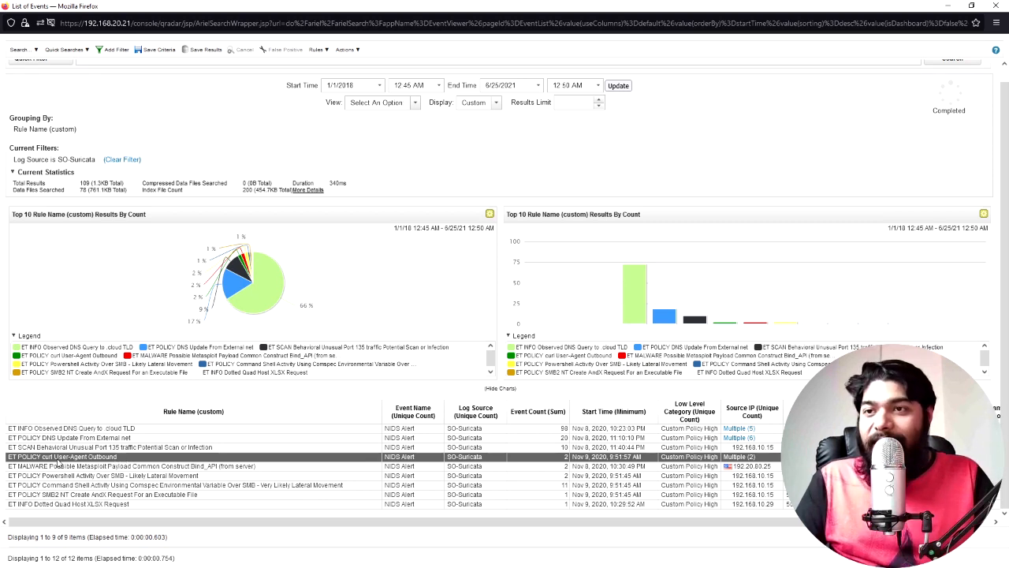
{"action": "double_click", "coordinate": [118, 459]}
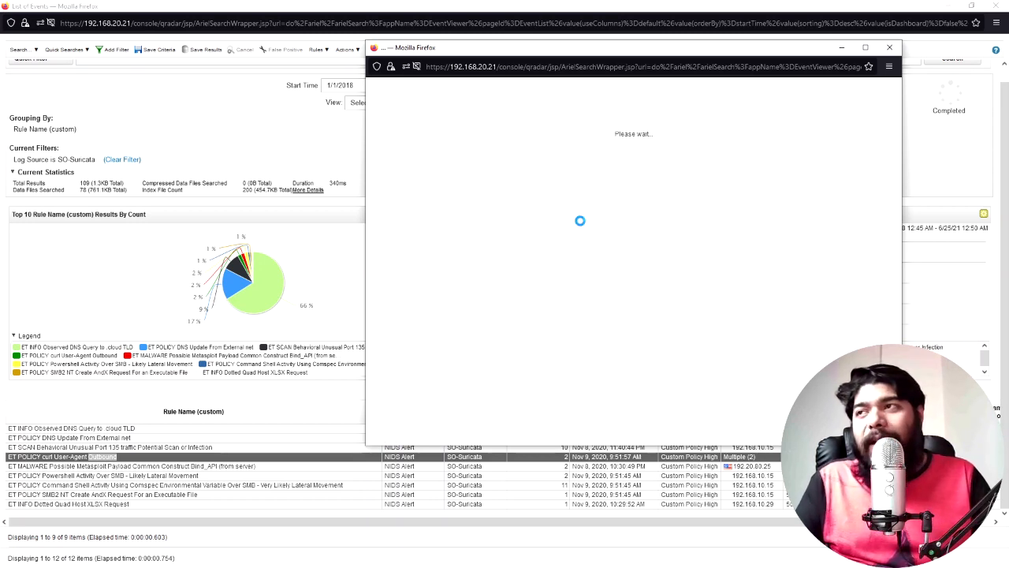
{"action": "left_click", "coordinate": [866, 48]}
{"action": "double_click", "coordinate": [63, 366]}
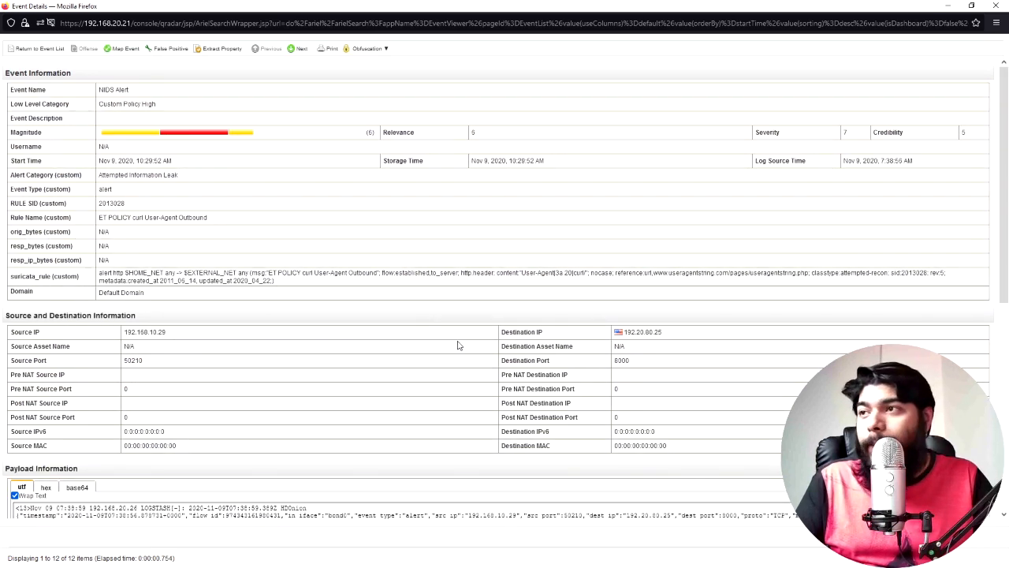
{"action": "scroll", "coordinate": [457, 344], "scroll_direction": "down", "scroll_amount": 3}
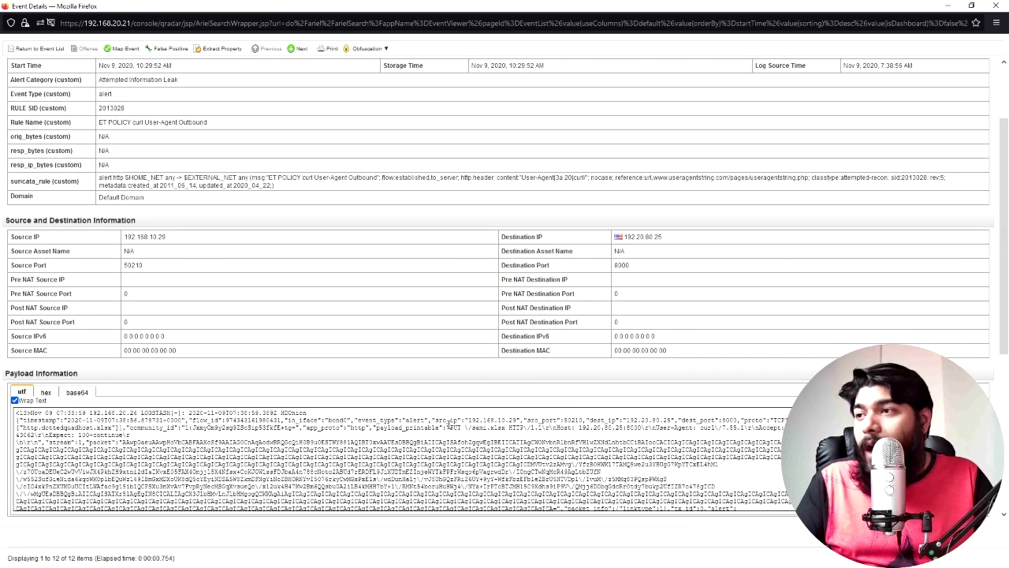
Examine the curl alert's payload for the HTTP method, transferred file name, host and port, and compare the host with the Destination IP
{"action": "scroll", "coordinate": [453, 377], "scroll_direction": "down", "scroll_amount": 1}
{"action": "scroll", "coordinate": [517, 416], "scroll_direction": "up", "scroll_amount": 1}
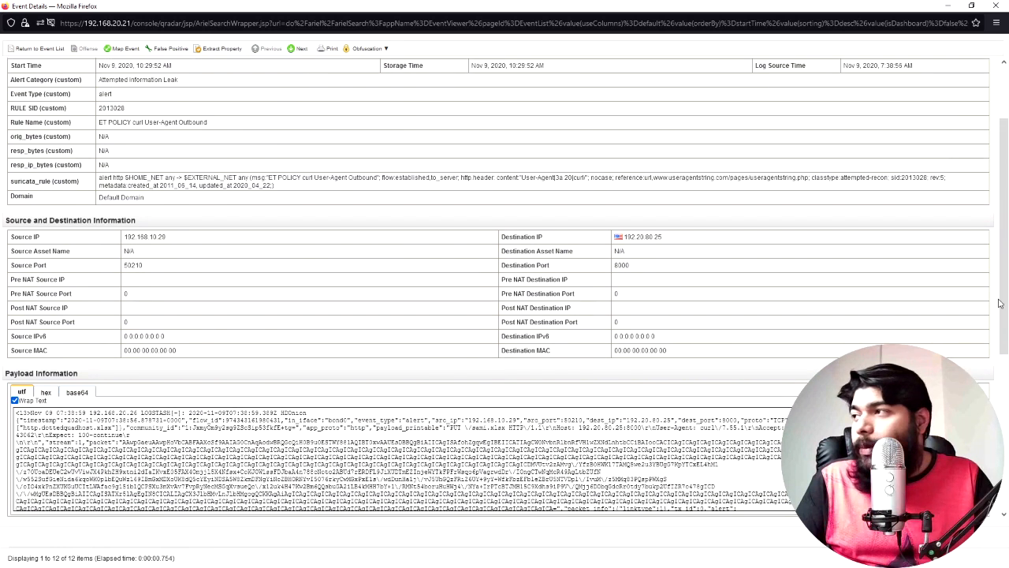
{"action": "scroll", "coordinate": [999, 304], "scroll_direction": "down", "scroll_amount": 2}
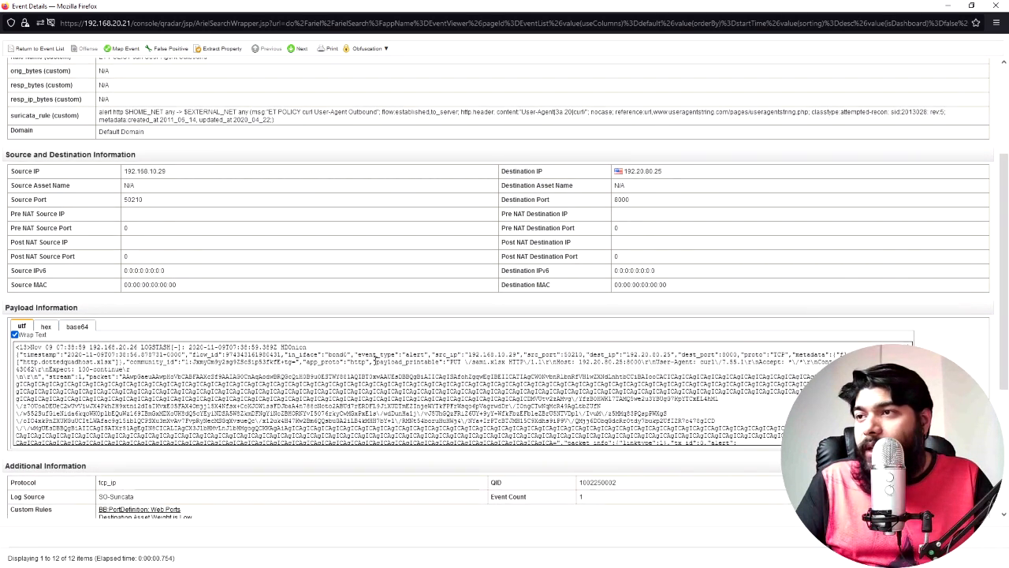
{"action": "left_click_drag", "start_coordinate": [375, 361], "coordinate": [501, 361]}
{"action": "left_click", "coordinate": [451, 361]}
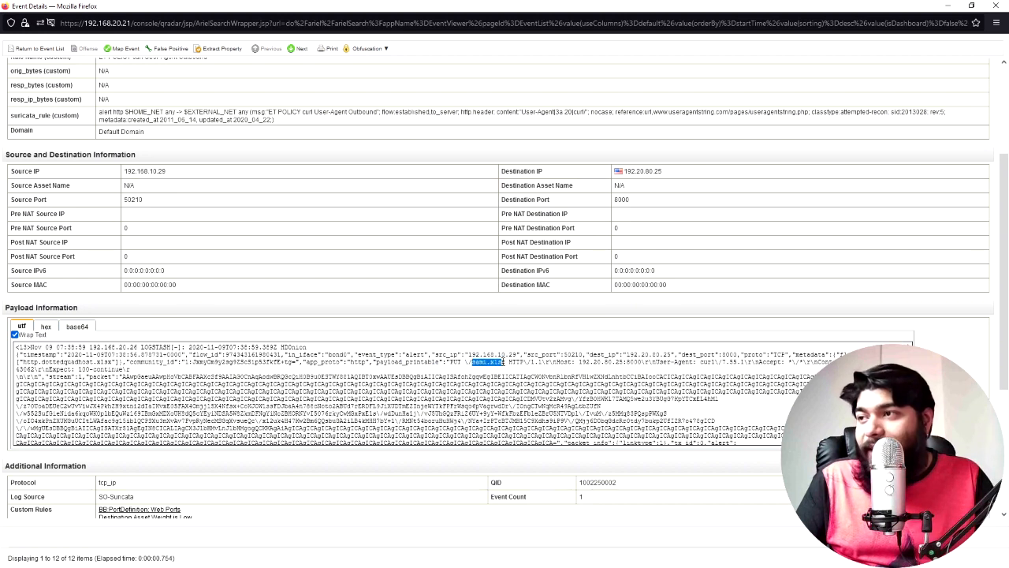
{"action": "left_click_drag", "start_coordinate": [575, 362], "coordinate": [623, 361]}
{"action": "left_click_drag", "start_coordinate": [669, 171], "coordinate": [625, 175]}
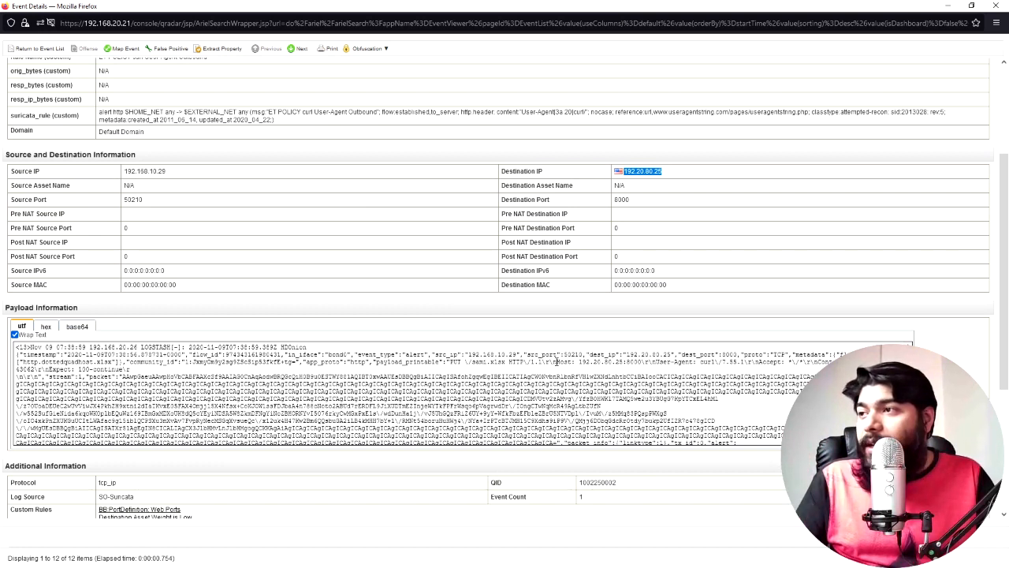
{"action": "double_click", "coordinate": [561, 362]}
{"action": "left_click_drag", "start_coordinate": [627, 361], "coordinate": [645, 362]}
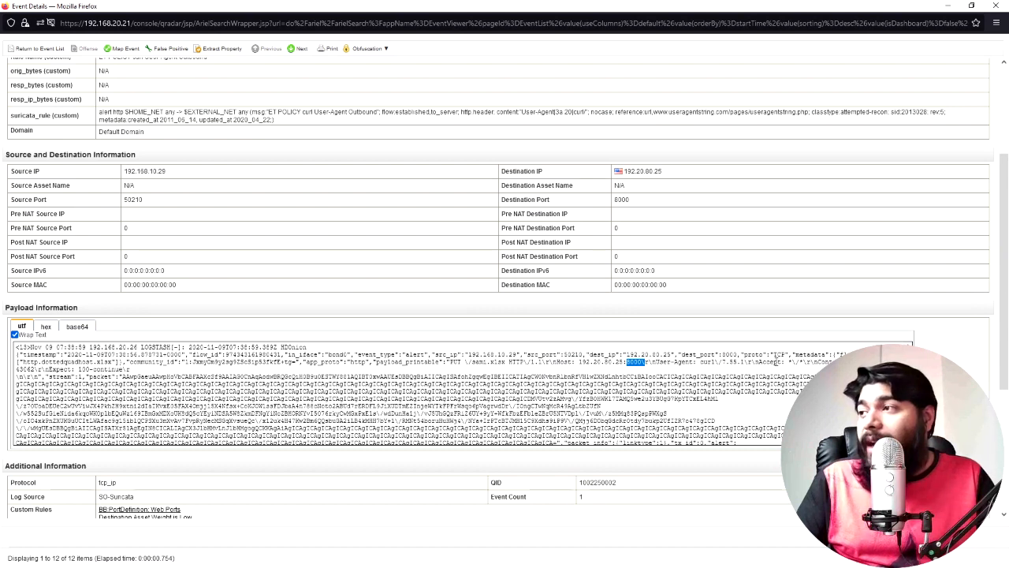
{"action": "left_click_drag", "start_coordinate": [377, 362], "coordinate": [529, 362]}
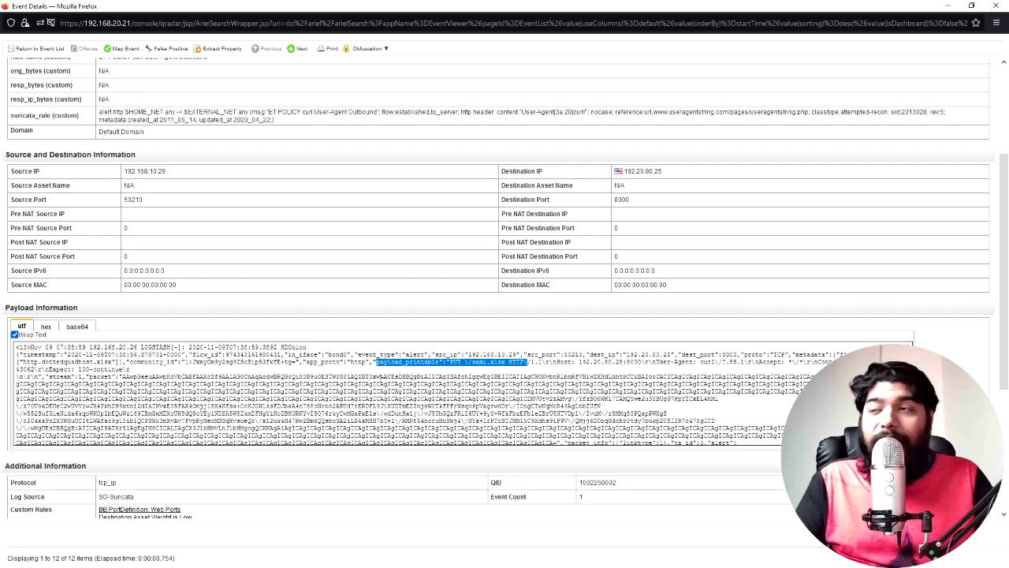
{"action": "left_click", "coordinate": [380, 377]}
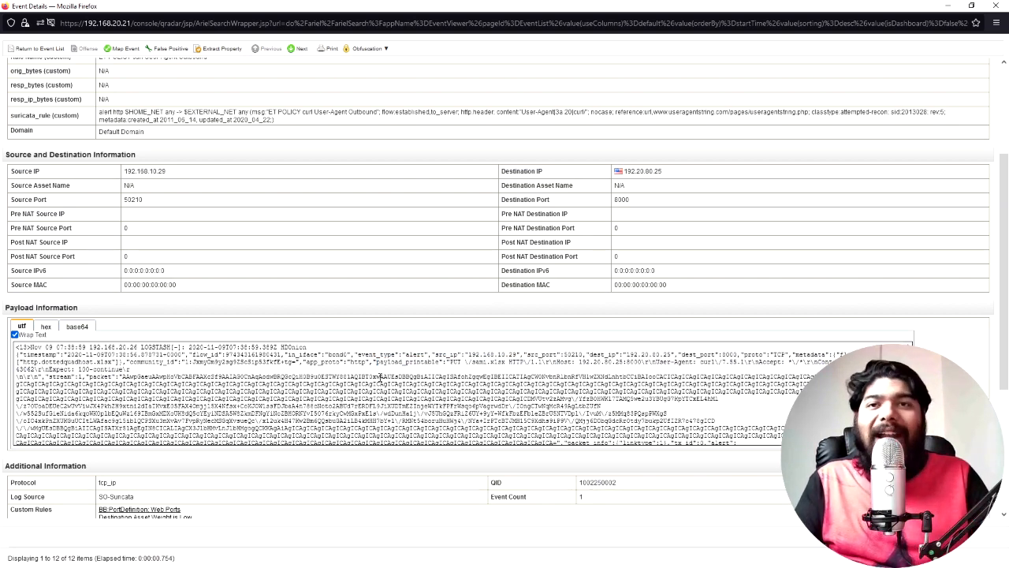